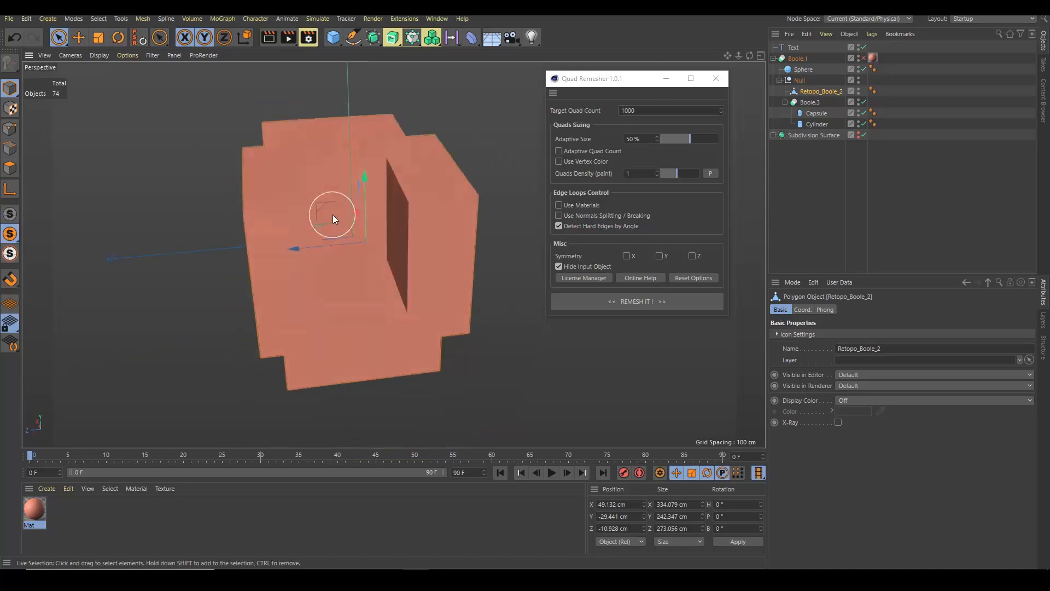
# Select the Boole.3 object and examine its remeshed quad result around the model
pyautogui.click(810, 103)
pyautogui.click(10, 214)
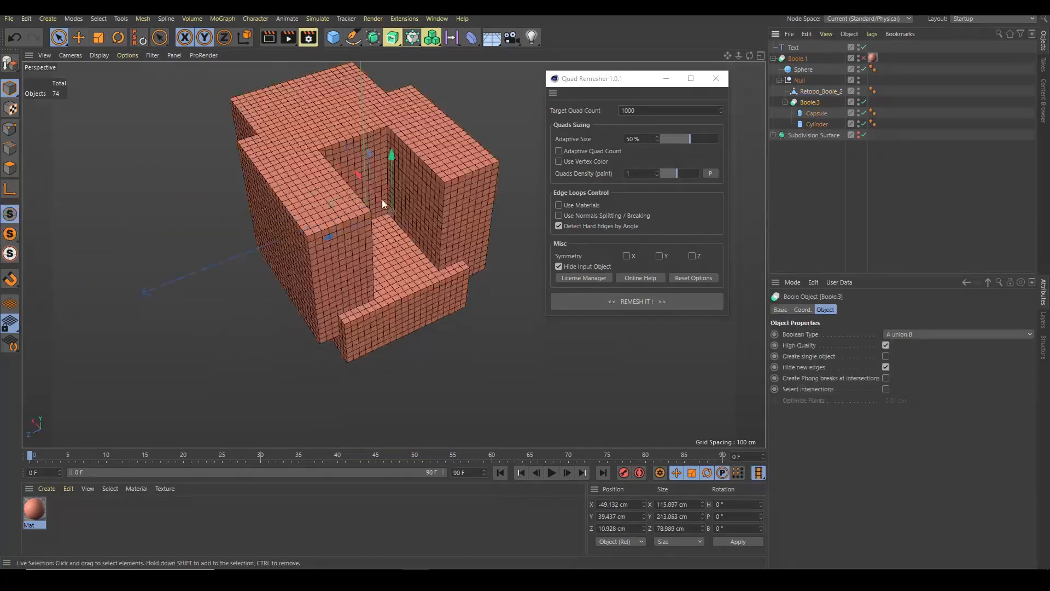
pyautogui.scroll(5, 415, 235)
pyautogui.scroll(-2, 416, 235)
pyautogui.scroll(-3, 368, 168)
pyautogui.keyDown('alt'); pyautogui.moveTo(383, 229); pyautogui.dragTo(281, 212); pyautogui.keyUp('alt')
# Unhide Boole.1, select it and run Quad Remesher on it
pyautogui.click(864, 48)
pyautogui.click(864, 59)
pyautogui.click(797, 58)
pyautogui.scroll(5, 377, 215)
pyautogui.scroll(-4, 328, 214)
pyautogui.scroll(2, 281, 212)
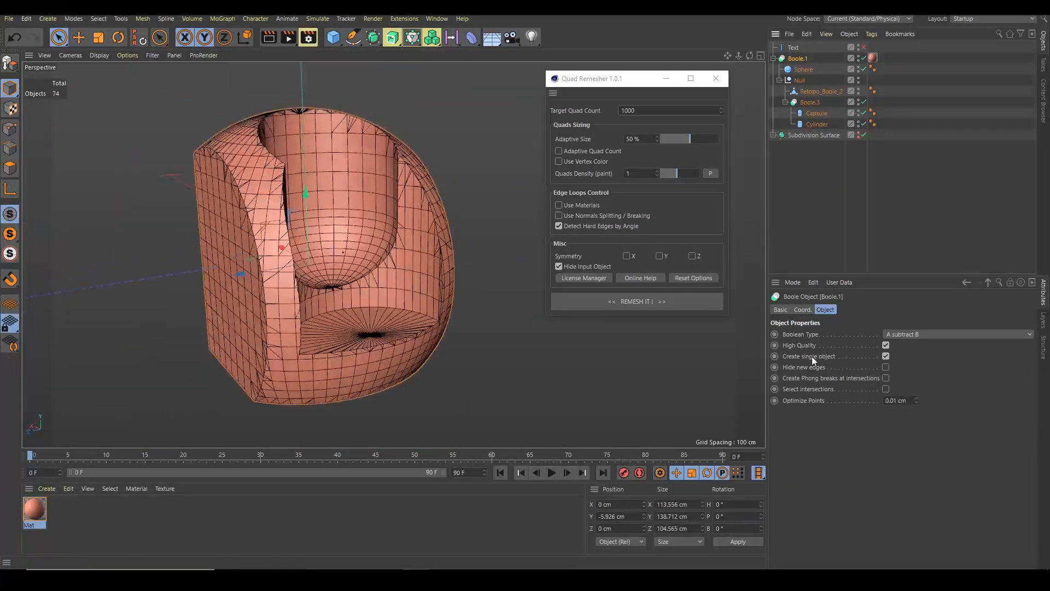
pyautogui.click(637, 302)
# Remesh Boole.1 again with a target quad count of 5000
pyautogui.keyDown('alt'); pyautogui.moveTo(468, 229); pyautogui.dragTo(458, 269); pyautogui.keyUp('alt')
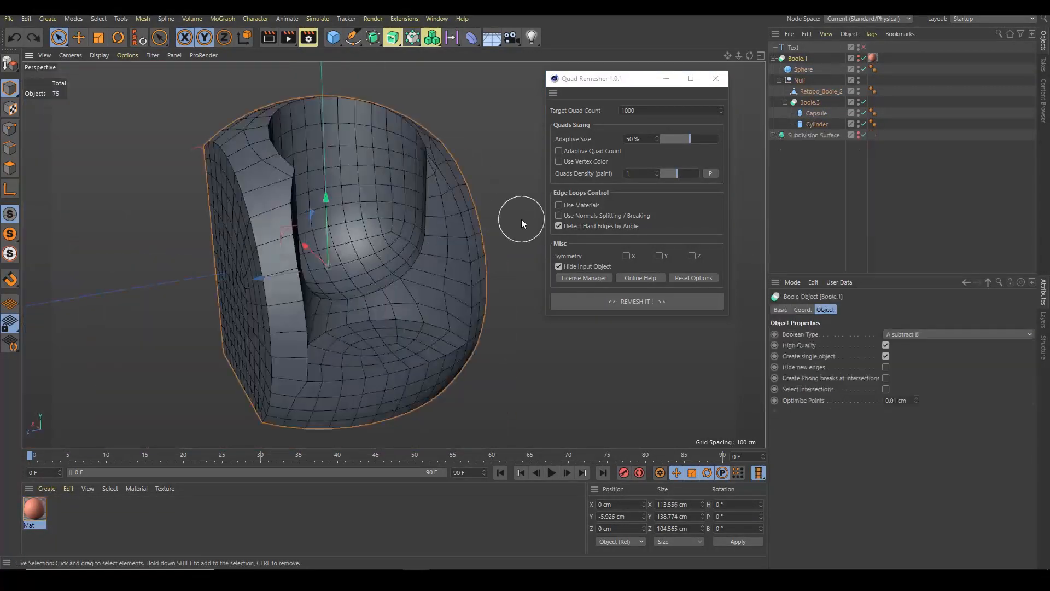
pyautogui.keyDown('alt'); pyautogui.moveTo(521, 218); pyautogui.dragTo(366, 267); pyautogui.keyUp('alt')
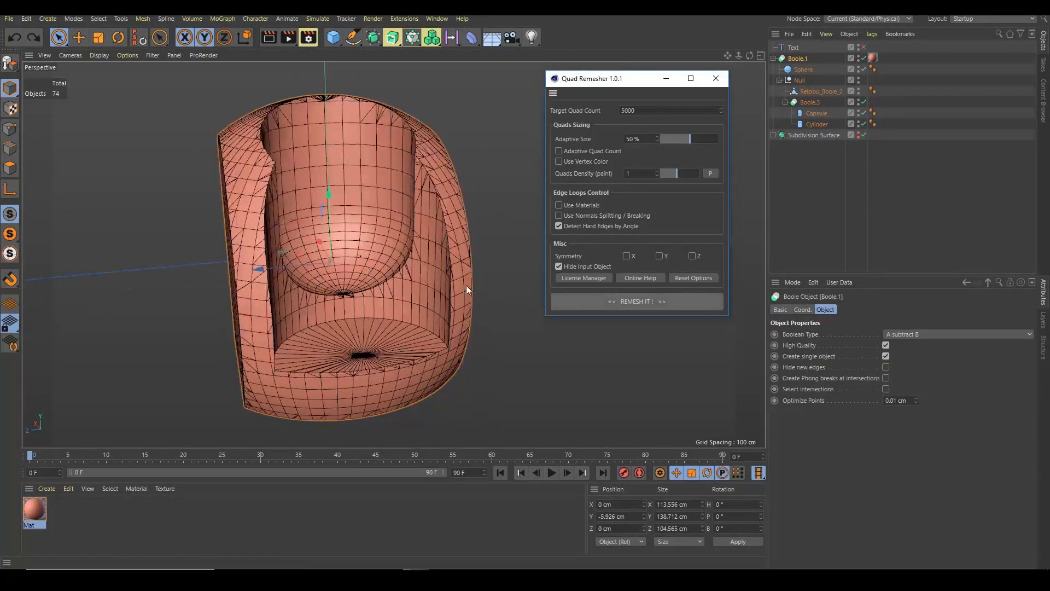
pyautogui.click(637, 301)
pyautogui.keyDown('alt'); pyautogui.moveTo(475, 312); pyautogui.dragTo(299, 246); pyautogui.keyUp('alt')
# Apply the Mat material to the remeshed Retopo_Boole_1 object
pyautogui.click(809, 135)
pyautogui.click(773, 59)
pyautogui.moveTo(34, 509); pyautogui.dragTo(809, 69)
# Switch to edge mode and select all phong break edges on the remeshed object
pyautogui.click(10, 148)
pyautogui.scroll(3, 410, 241)
pyautogui.press('v')
pyautogui.click(305, 351)
pyautogui.click(803, 388)
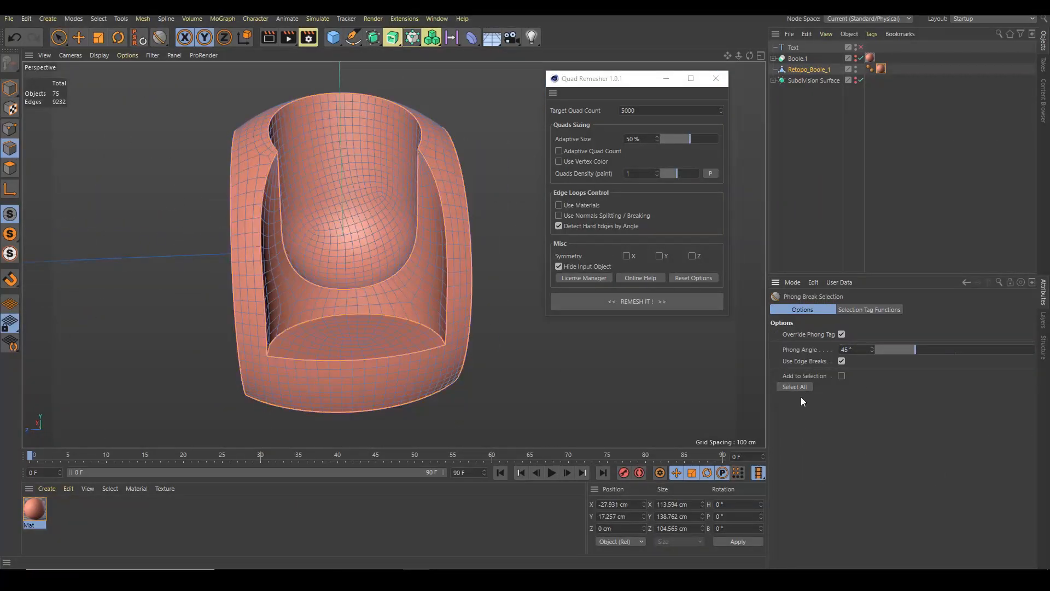
# Examine the selected phong break edges around the remeshed model
pyautogui.scroll(3, 350, 235)
pyautogui.keyDown('alt'); pyautogui.moveTo(350, 241); pyautogui.dragTo(417, 265); pyautogui.keyUp('alt')
pyautogui.press('space')
pyautogui.scroll(6, 240, 179)
pyautogui.keyDown('alt'); pyautogui.moveTo(393, 203); pyautogui.dragTo(288, 212); pyautogui.keyUp('alt')
pyautogui.scroll(-8, 293, 216)
pyautogui.keyDown('alt'); pyautogui.moveTo(393, 253); pyautogui.dragTo(322, 253); pyautogui.keyUp('alt')
# Add a Bevel deformer to the remeshed object, assign the edge selection tag to it and set its value to 0.5
pyautogui.press('v')
pyautogui.click(262, 497)
pyautogui.scroll(-1, 307, 251)
pyautogui.click(10, 89)
pyautogui.keyDown('shift'); pyautogui.moveTo(471, 37); pyautogui.dragTo(569, 192); pyautogui.keyUp('shift')
pyautogui.click(832, 376)
pyautogui.moveTo(892, 69); pyautogui.dragTo(845, 361)
pyautogui.scroll(6, 413, 222)
pyautogui.click(863, 435)
pyautogui.moveTo(848, 425); pyautogui.dragTo(824, 422)
pyautogui.write('0.5')
pyautogui.press('Return')
# Wrap the remeshed object in a Subdivision Surface and switch the viewport to Gouraud shading
pyautogui.click(809, 70)
pyautogui.scroll(-6, 330, 232)
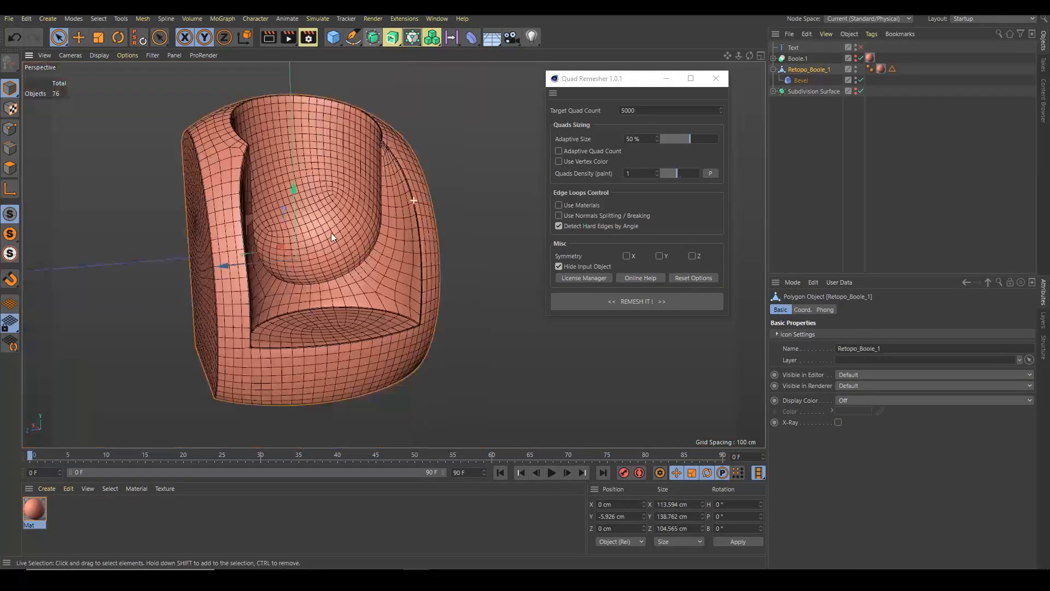
pyautogui.keyDown('alt'); pyautogui.click(373, 38); pyautogui.keyUp('alt')
pyautogui.press('n')
pyautogui.press('a')
pyautogui.scroll(6, 347, 224)
pyautogui.keyDown('alt'); pyautogui.moveTo(350, 257); pyautogui.dragTo(410, 258); pyautogui.keyUp('alt')
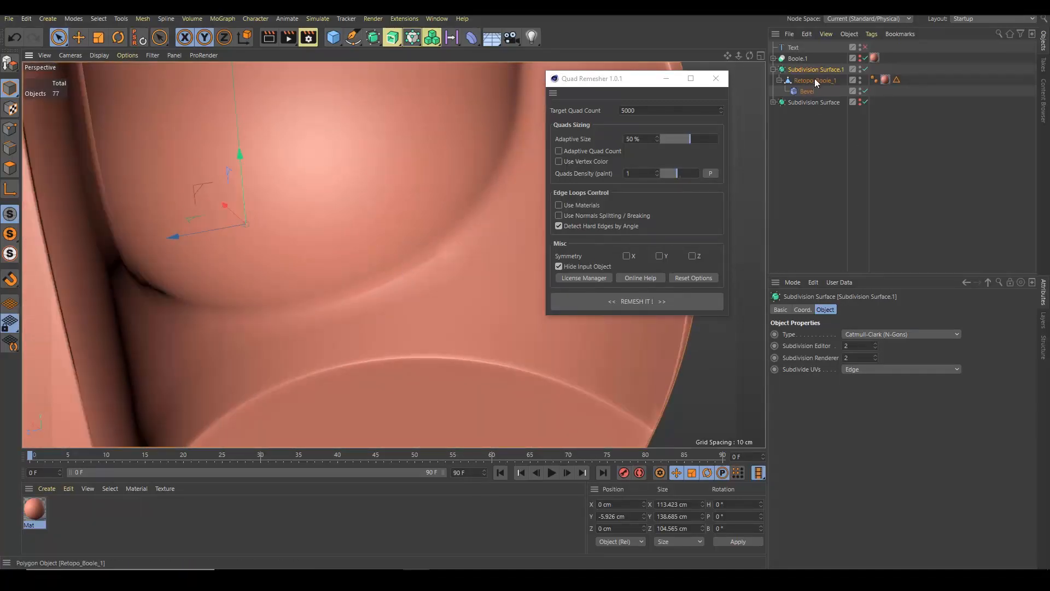
pyautogui.click(815, 80)
pyautogui.scroll(-5, 458, 317)
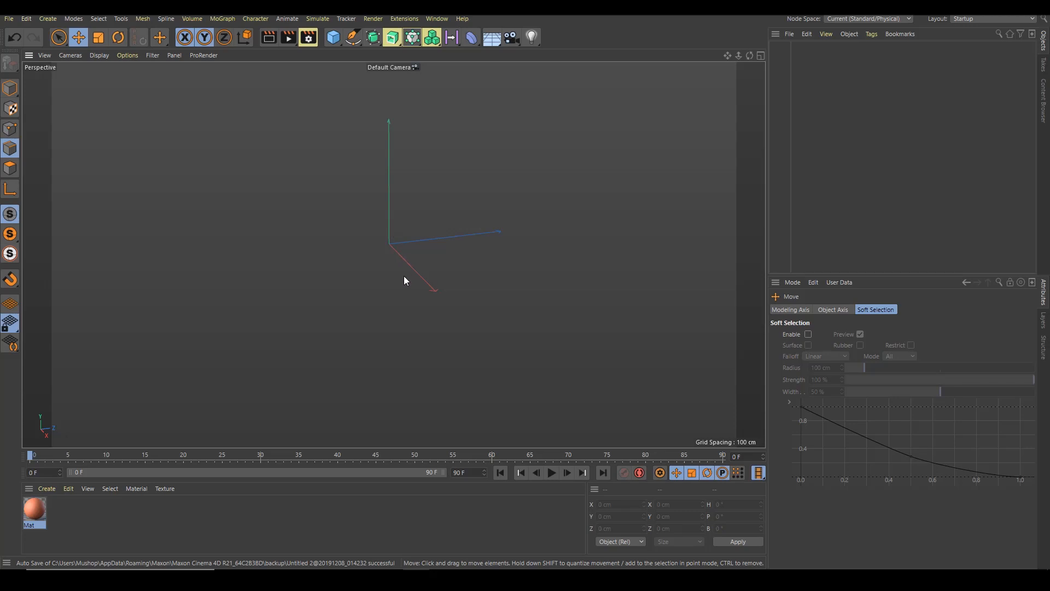
# Add a cube primitive to the new empty scene
pyautogui.keyDown('alt'); pyautogui.moveTo(403, 271); pyautogui.dragTo(393, 252); pyautogui.keyUp('alt')
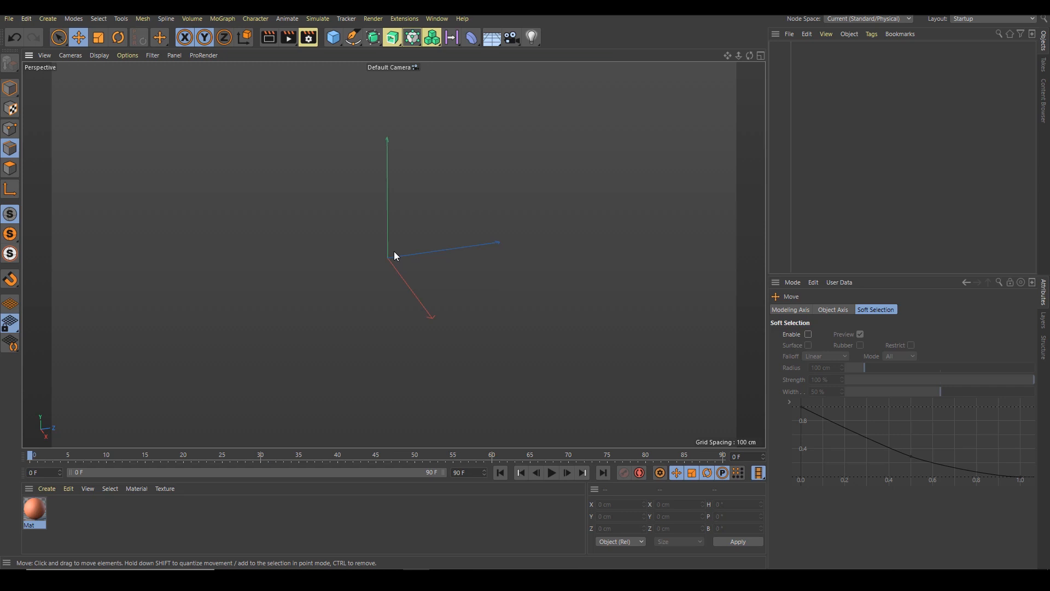
pyautogui.keyDown('alt'); pyautogui.moveTo(396, 289); pyautogui.dragTo(399, 275); pyautogui.keyUp('alt')
pyautogui.click(333, 37)
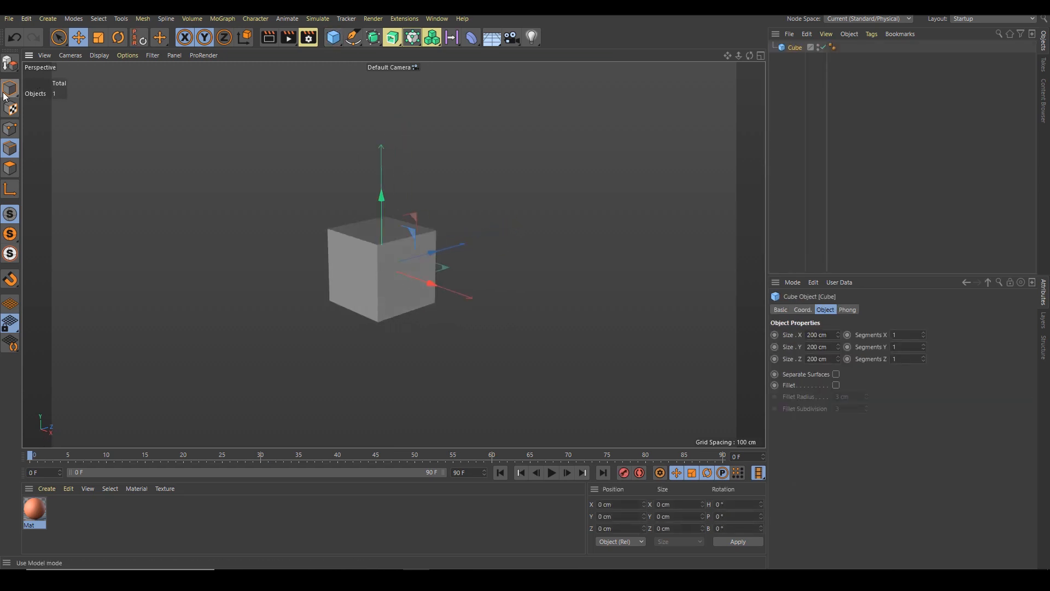
pyautogui.keyDown('alt'); pyautogui.moveTo(428, 292); pyautogui.dragTo(414, 302); pyautogui.keyUp('alt')
pyautogui.scroll(3, 429, 266)
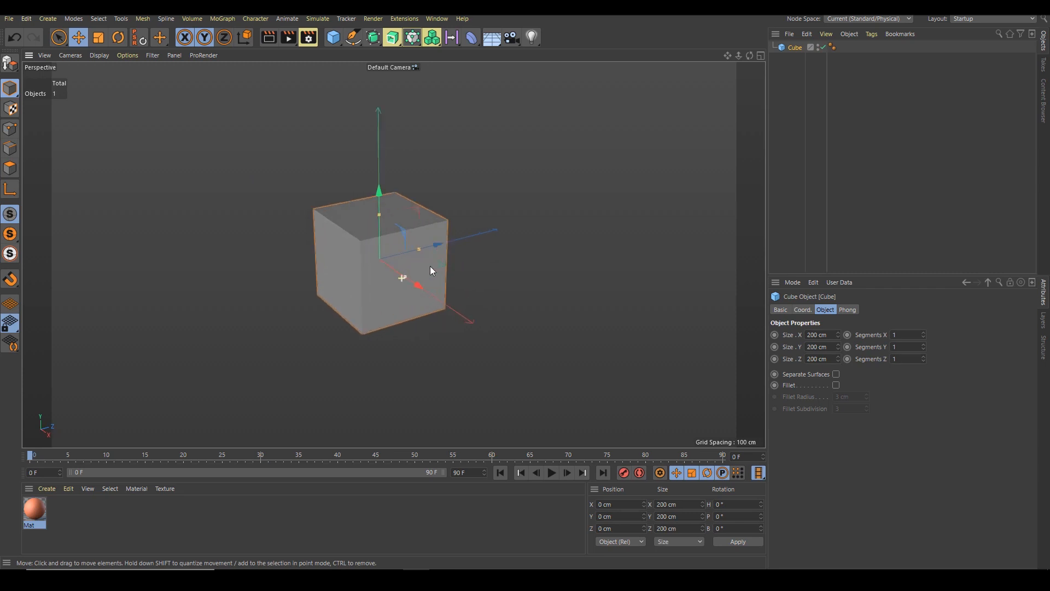
# Add a sphere, scale it to about 83 cm radius and move it into the cube's side
pyautogui.click(329, 41)
pyautogui.click(551, 72)
pyautogui.scroll(1, 424, 277)
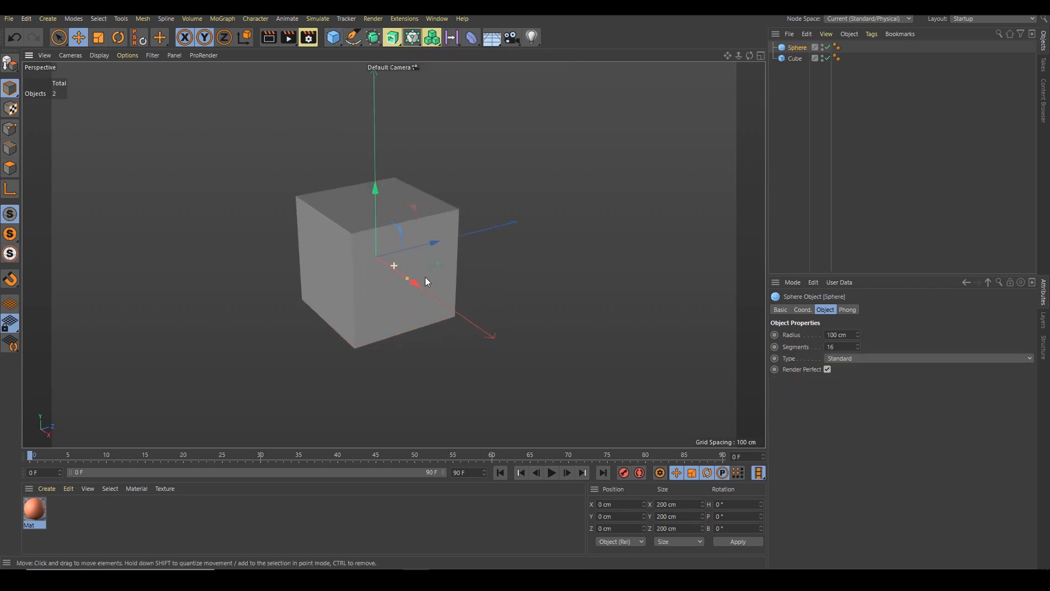
pyautogui.moveTo(411, 283)
pyautogui.mouseDown()
pyautogui.moveTo(429, 298)
pyautogui.moveTo(420, 288)
pyautogui.mouseUp()
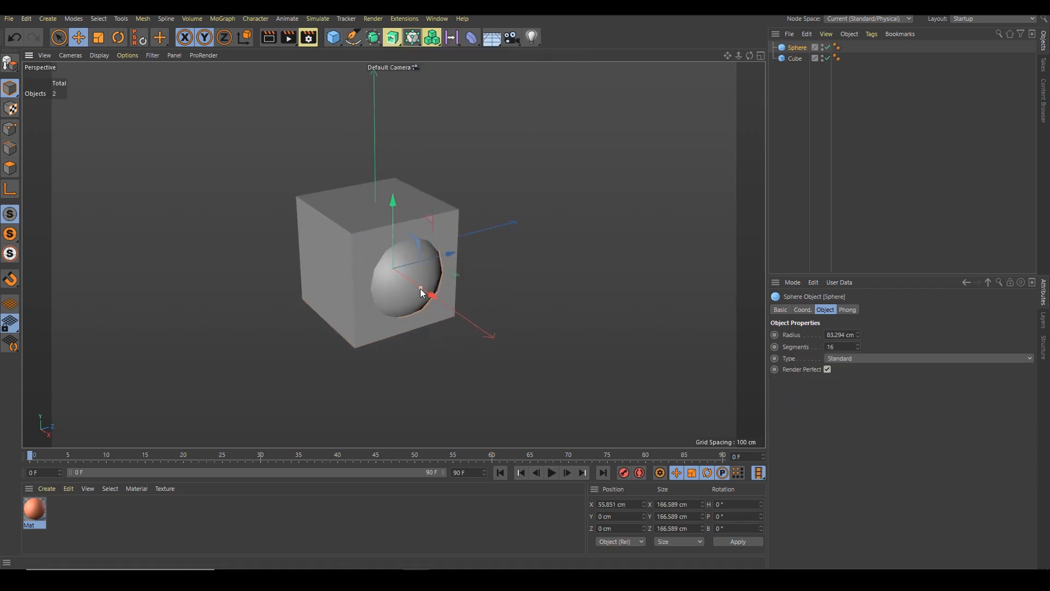
# Duplicate the sphere, shrink the copy to about 75 cm radius and place the spheres on two cube faces
pyautogui.moveTo(389, 243); pyautogui.dragTo(417, 303)
pyautogui.moveTo(396, 265); pyautogui.dragTo(355, 258)
pyautogui.keyDown('alt'); pyautogui.moveTo(354, 258); pyautogui.dragTo(240, 262); pyautogui.keyUp('alt')
pyautogui.moveTo(307, 192); pyautogui.dragTo(394, 258)
pyautogui.keyDown('alt'); pyautogui.moveTo(352, 304); pyautogui.dragTo(407, 301); pyautogui.keyUp('alt')
pyautogui.keyDown('alt'); pyautogui.moveTo(324, 282); pyautogui.dragTo(399, 297, button='right'); pyautogui.keyUp('alt')
pyautogui.moveTo(375, 298); pyautogui.dragTo(452, 293)
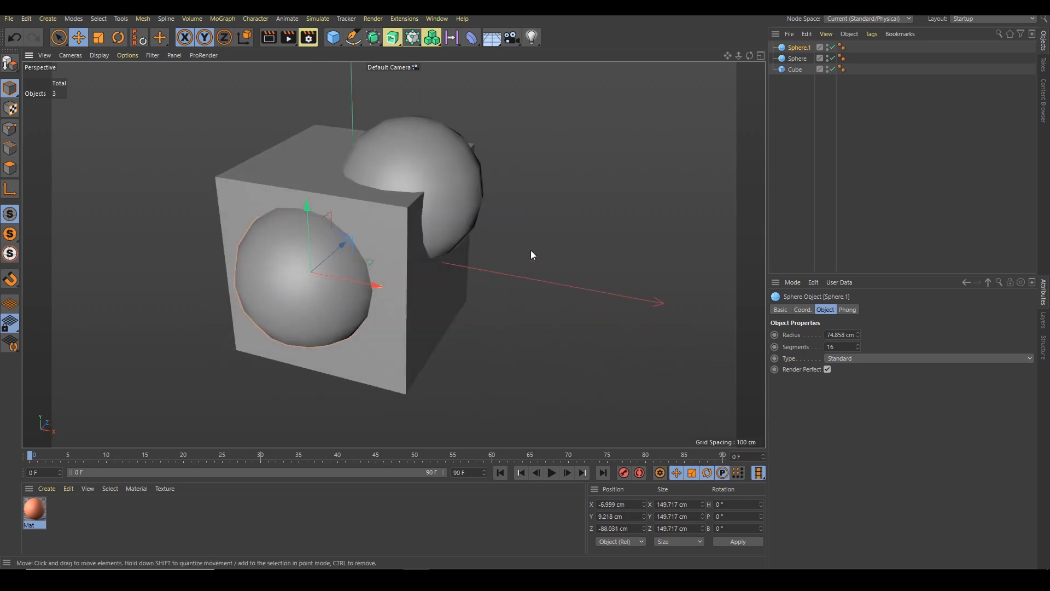
# Select both spheres and group them into a Null
pyautogui.click(530, 251)
pyautogui.click(798, 58)
pyautogui.keyDown('shift'); pyautogui.click(794, 48); pyautogui.keyUp('shift')
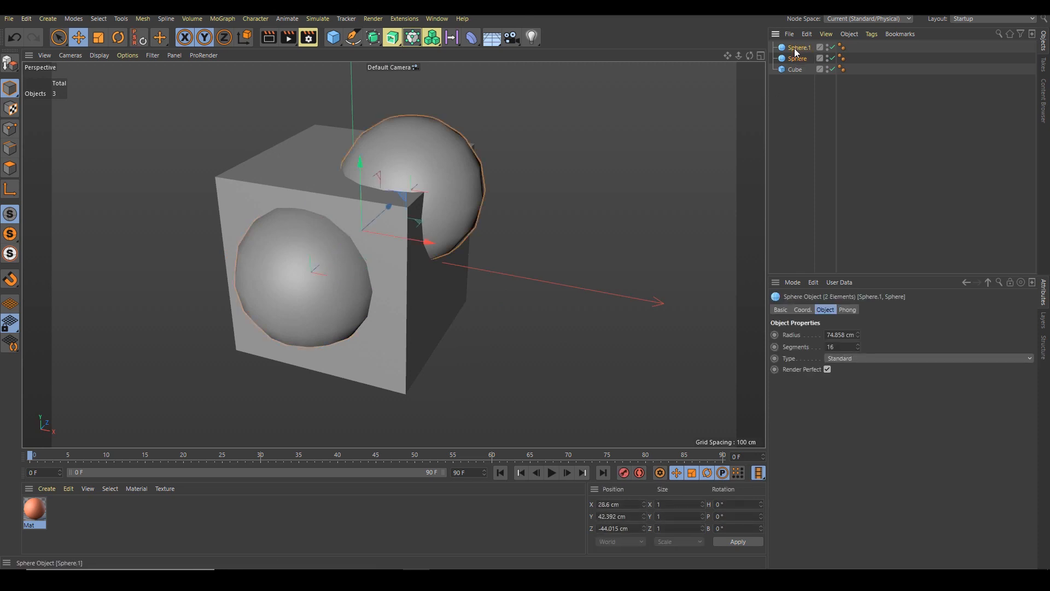
pyautogui.hotkey('alt', 'g')
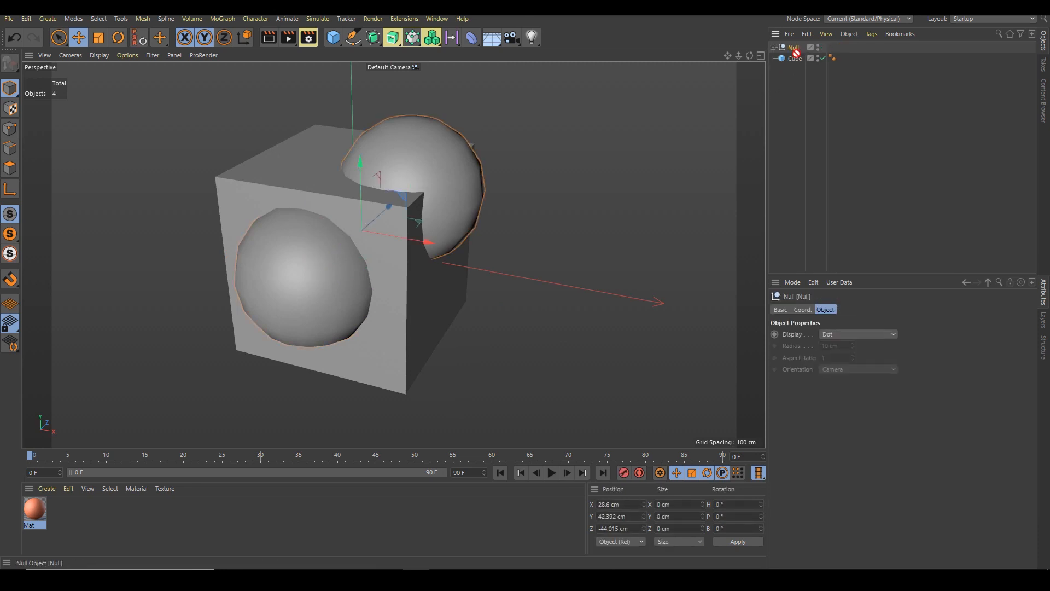
# Add a Boole object and place the Cube and the sphere Null inside it
pyautogui.click(374, 38)
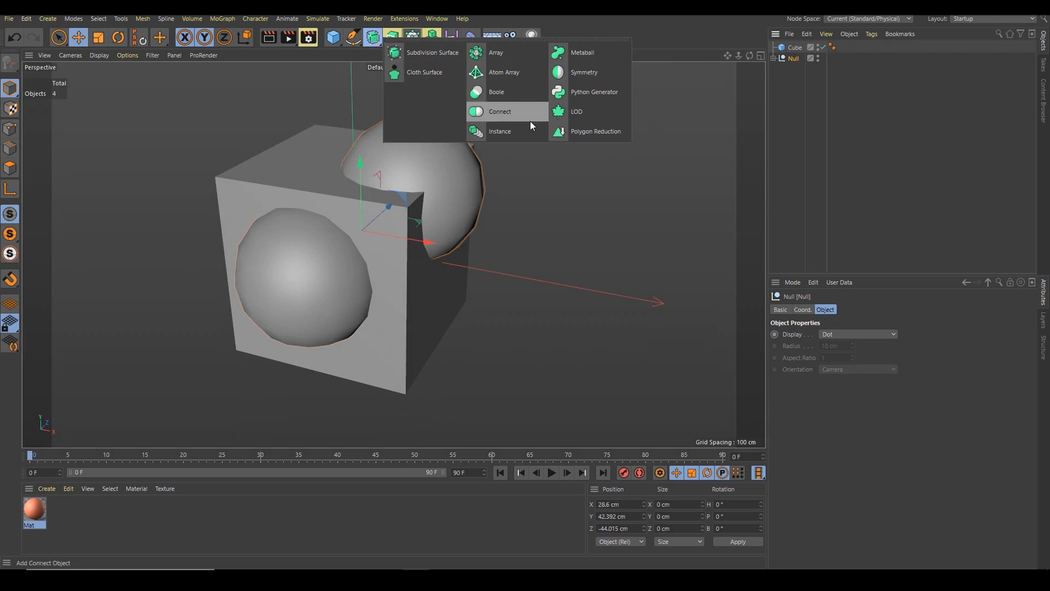
pyautogui.click(513, 97)
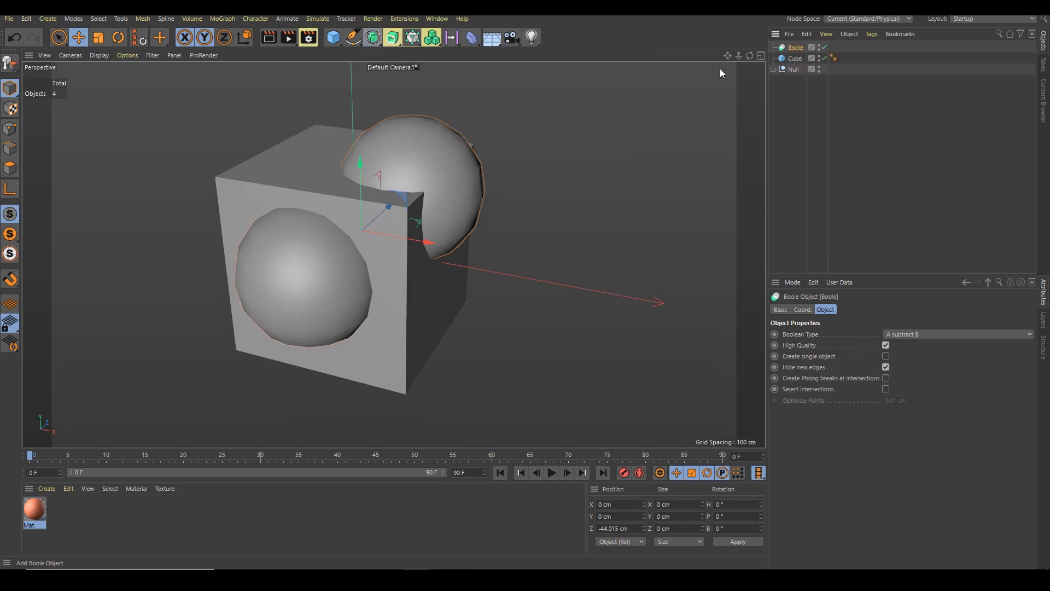
pyautogui.click(794, 58)
pyautogui.keyDown('shift'); pyautogui.click(793, 69); pyautogui.keyUp('shift')
pyautogui.moveTo(793, 69); pyautogui.dragTo(793, 50)
# Expand the Null and reposition Sphere.1 so it cuts into the cube's side
pyautogui.keyDown('alt'); pyautogui.moveTo(471, 209); pyautogui.dragTo(416, 211); pyautogui.keyUp('alt')
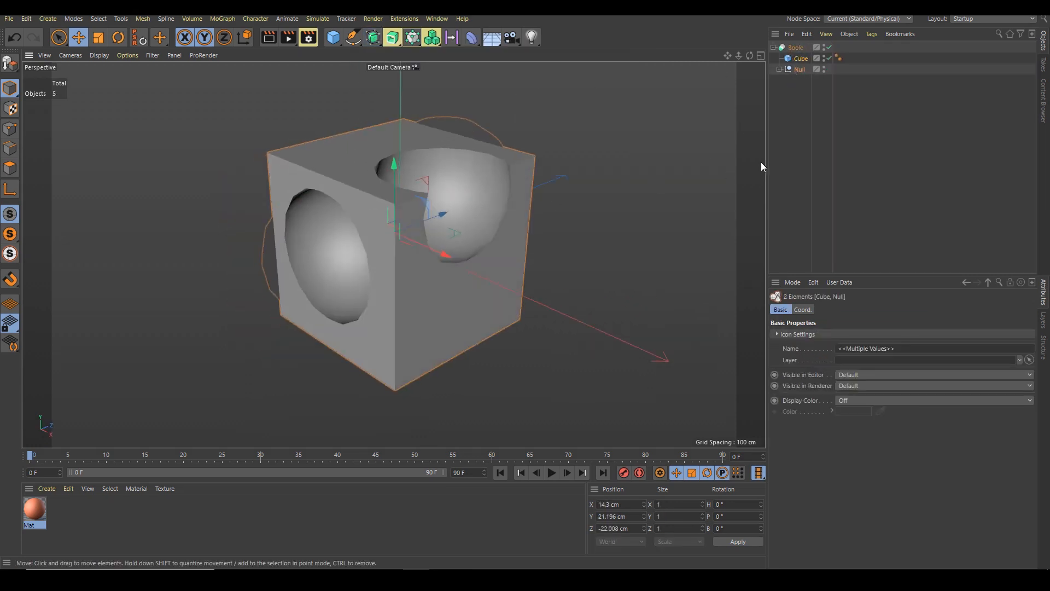
pyautogui.click(789, 80)
pyautogui.click(774, 47)
pyautogui.keyDown('alt'); pyautogui.moveTo(627, 179); pyautogui.dragTo(558, 169); pyautogui.keyUp('alt')
pyautogui.click(774, 47)
pyautogui.click(810, 80)
pyautogui.keyDown('alt'); pyautogui.moveTo(385, 261); pyautogui.dragTo(444, 254); pyautogui.keyUp('alt')
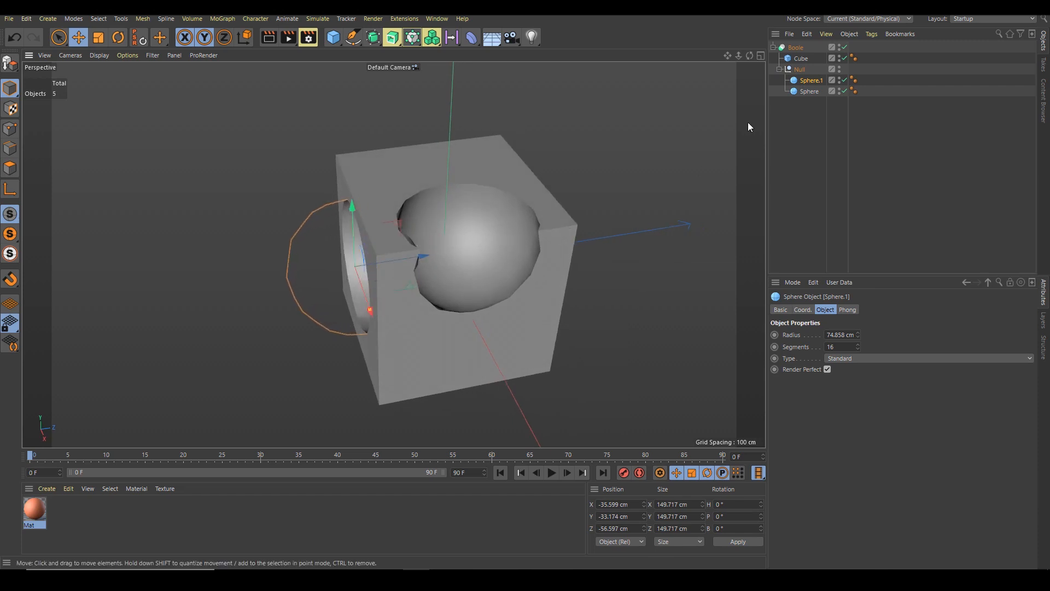
# Reposition the other sphere into the cube's top corner and collapse the Boole
pyautogui.click(807, 91)
pyautogui.moveTo(492, 284); pyautogui.dragTo(779, 149)
pyautogui.keyDown('alt'); pyautogui.moveTo(466, 240); pyautogui.dragTo(415, 245); pyautogui.keyUp('alt')
pyautogui.scroll(-2, 422, 251)
pyautogui.click(774, 48)
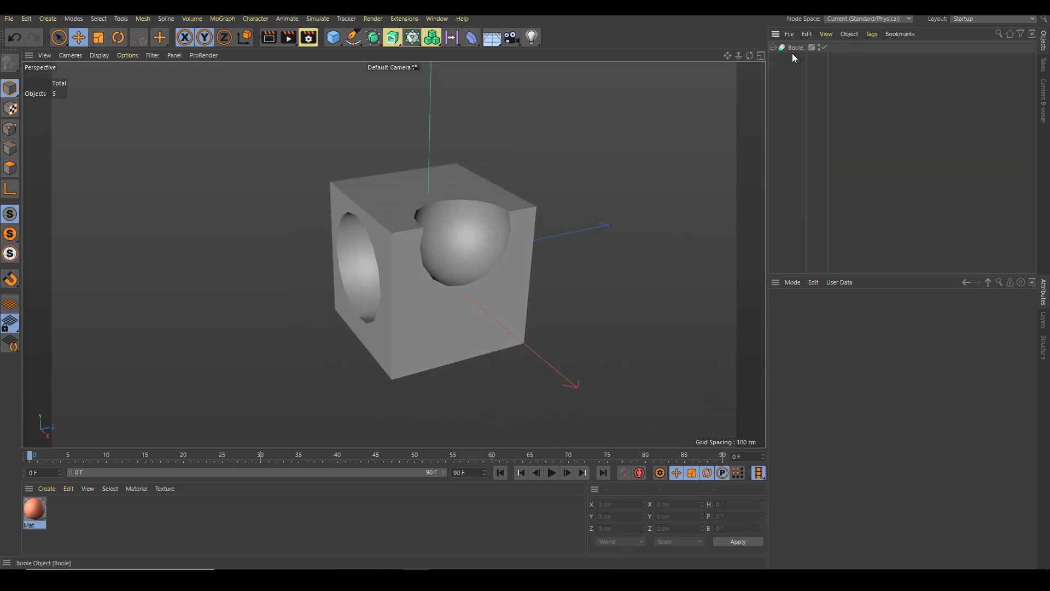
# Duplicate the Boole object and hide the original
pyautogui.keyDown('ctrl'); pyautogui.moveTo(792, 50); pyautogui.dragTo(792, 62); pyautogui.keyUp('ctrl')
pyautogui.keyDown('alt'); pyautogui.click(823, 49); pyautogui.keyUp('alt')
pyautogui.keyDown('alt'); pyautogui.click(822, 49); pyautogui.keyUp('alt')
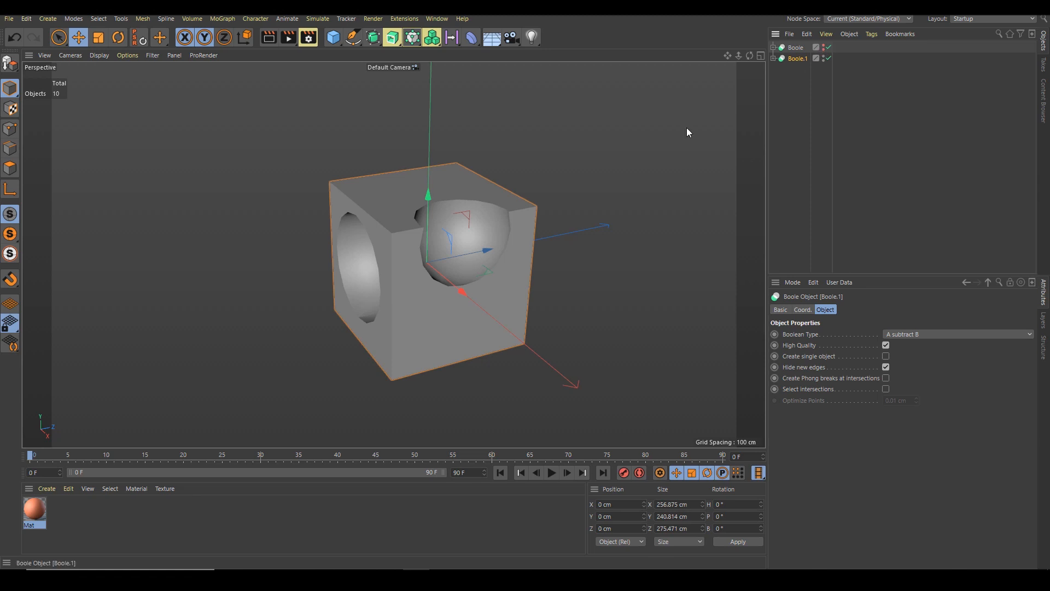
# Enable Create single object, Create Phong breaks at intersections and Select intersections on Boole.1
pyautogui.moveTo(447, 205)
pyautogui.keyDown('alt'); pyautogui.mouseDown()
pyautogui.moveTo(495, 171)
pyautogui.moveTo(428, 242)
pyautogui.moveTo(438, 209)
pyautogui.mouseUp(); pyautogui.keyUp('alt')
pyautogui.scroll(4, 437, 209)
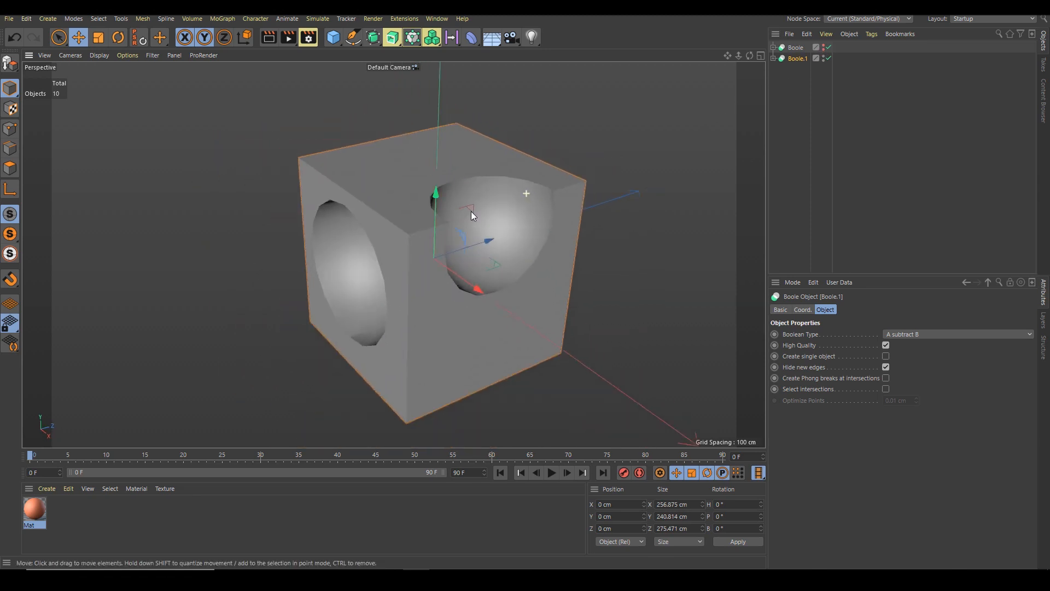
pyautogui.scroll(-3, 471, 211)
pyautogui.click(886, 356)
pyautogui.click(885, 378)
pyautogui.click(885, 389)
pyautogui.click(885, 389)
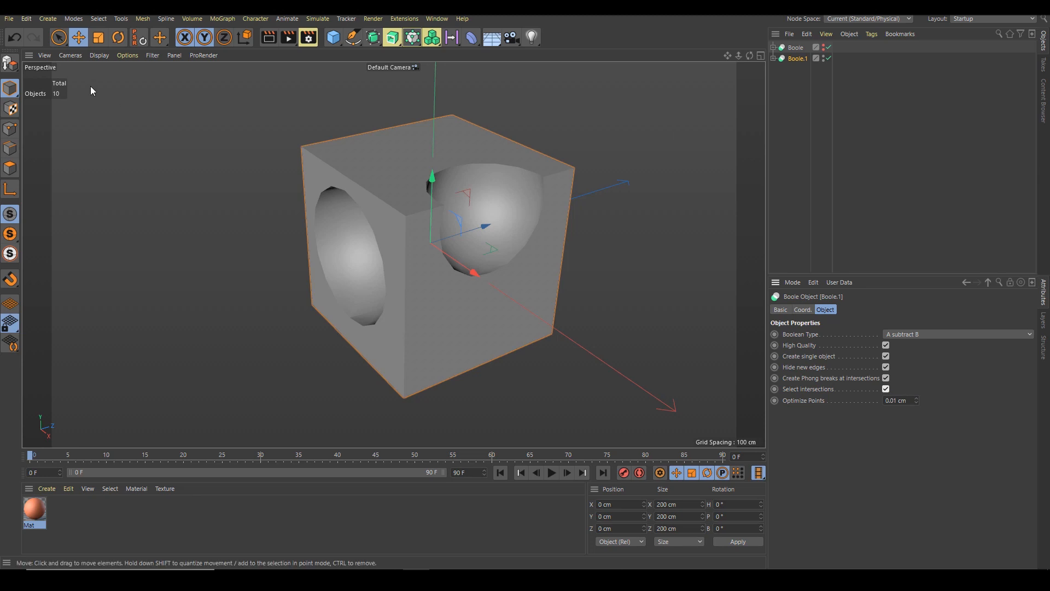
# Make Boole.1 editable and switch to edge mode
pyautogui.click(9, 64)
pyautogui.keyDown('alt'); pyautogui.moveTo(402, 181); pyautogui.dragTo(383, 178); pyautogui.keyUp('alt')
pyautogui.click(12, 149)
pyautogui.scroll(3, 413, 234)
pyautogui.keyDown('alt'); pyautogui.moveTo(413, 234); pyautogui.dragTo(435, 195); pyautogui.keyUp('alt')
# Select all phong break edges on Boole.1
pyautogui.press('v')
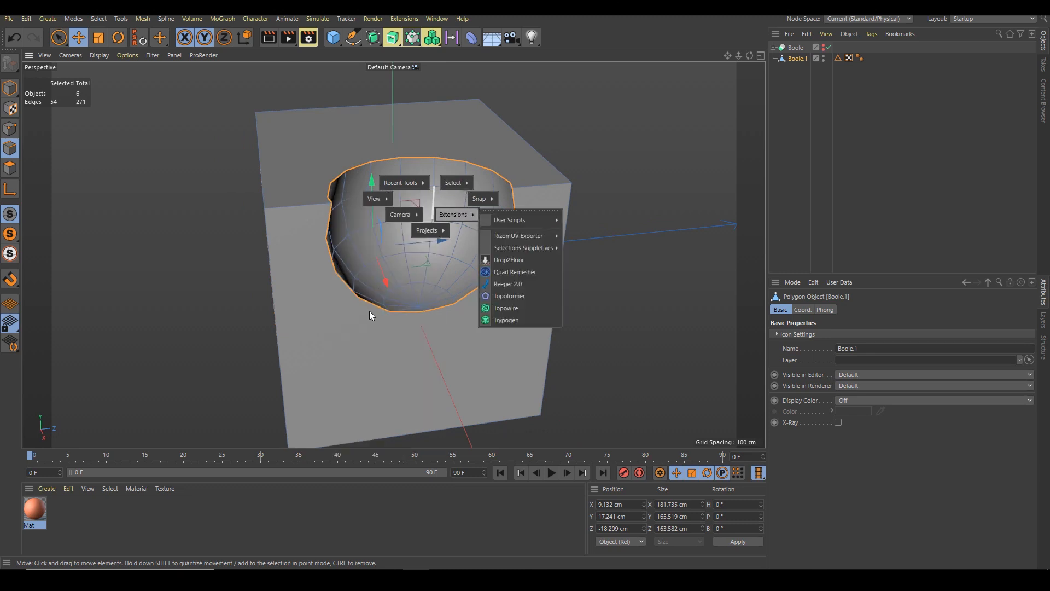
pyautogui.moveTo(452, 184)
pyautogui.click(361, 312)
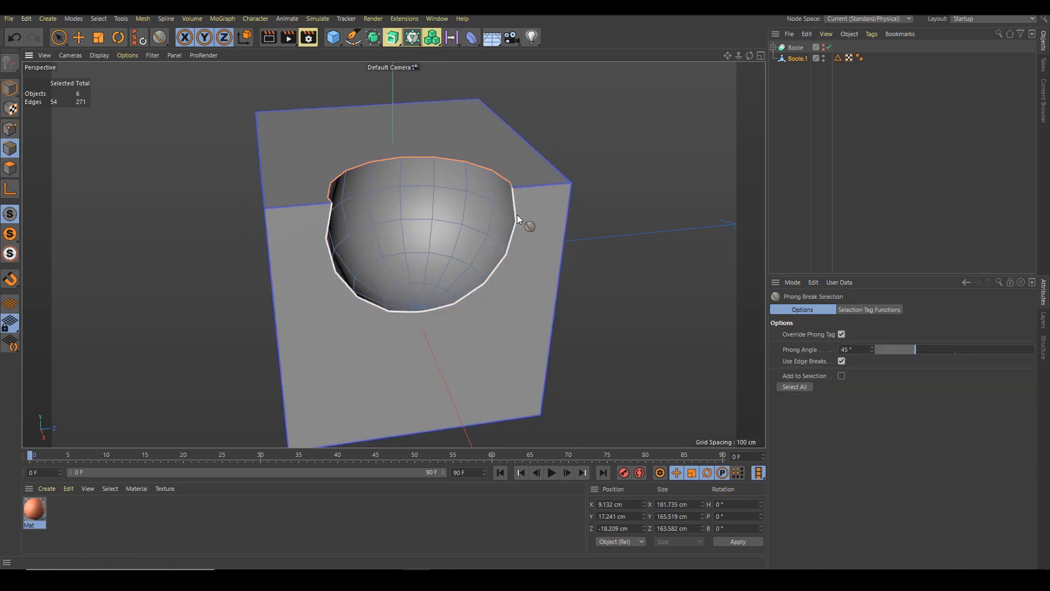
pyautogui.click(793, 387)
# Clear the edge selection on Boole.1's top corner
pyautogui.scroll(3, 574, 188)
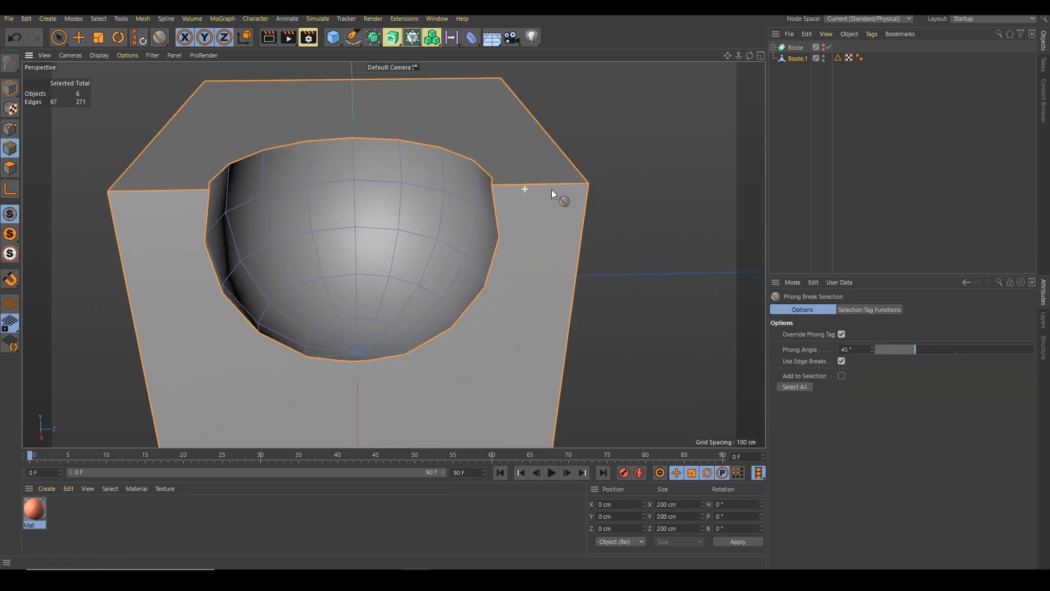
pyautogui.keyDown('alt'); pyautogui.moveTo(574, 188); pyautogui.dragTo(524, 182); pyautogui.keyUp('alt')
pyautogui.scroll(3, 569, 176)
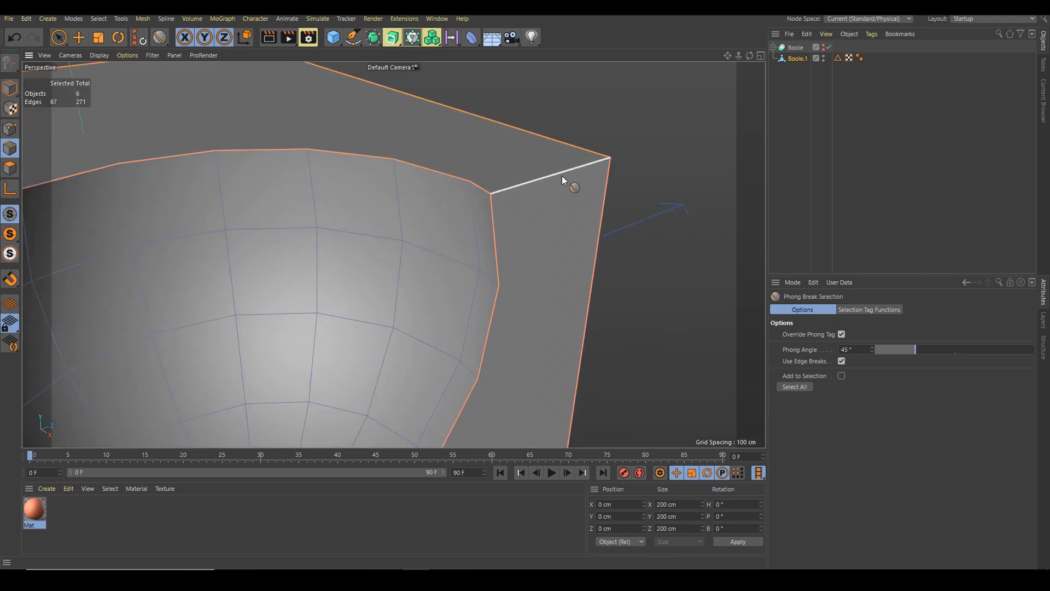
pyautogui.press('v')
pyautogui.click(639, 261)
pyautogui.rightClick(583, 173)
pyautogui.click(609, 221)
pyautogui.moveTo(497, 206); pyautogui.dragTo(504, 201)
pyautogui.press('space')
pyautogui.click(647, 237)
pyautogui.keyDown('alt'); pyautogui.moveTo(607, 237); pyautogui.dragTo(429, 241, button='right'); pyautogui.keyUp('alt')
pyautogui.keyDown('alt'); pyautogui.moveTo(429, 241); pyautogui.dragTo(441, 265); pyautogui.keyUp('alt')
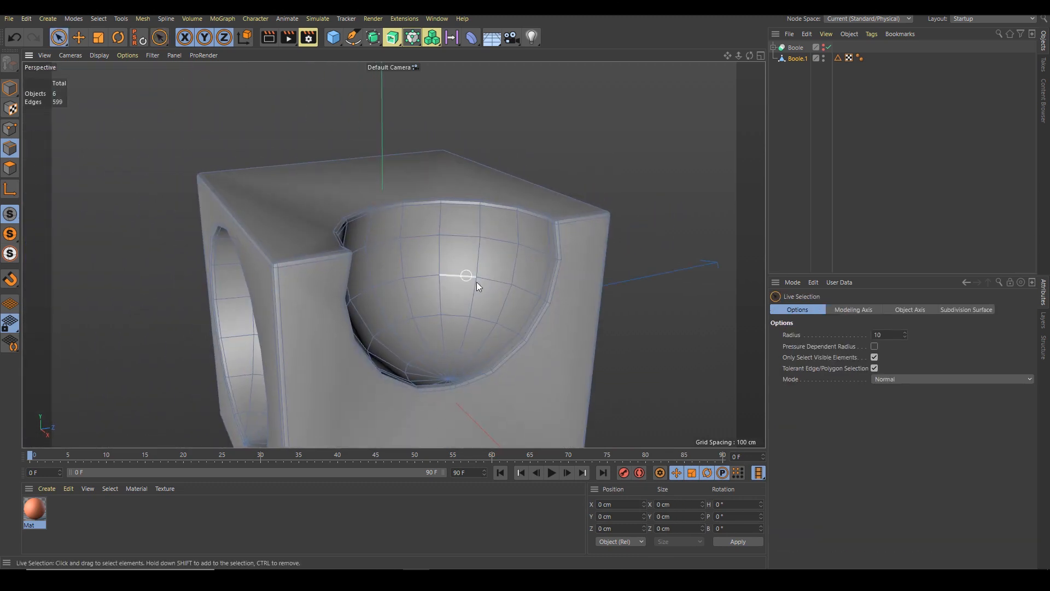
# Wrap Boole.1 in a Subdivision Surface
pyautogui.keyDown('alt'); pyautogui.moveTo(472, 277); pyautogui.dragTo(447, 188, button='middle'); pyautogui.keyUp('alt')
pyautogui.click(809, 151)
pyautogui.keyDown('alt'); pyautogui.moveTo(570, 196); pyautogui.dragTo(484, 238, button='right'); pyautogui.keyUp('alt')
pyautogui.keyDown('alt'); pyautogui.moveTo(501, 216); pyautogui.dragTo(536, 232); pyautogui.keyUp('alt')
pyautogui.keyDown('alt'); pyautogui.moveTo(541, 234); pyautogui.dragTo(461, 240, button='right'); pyautogui.keyUp('alt')
pyautogui.keyDown('alt'); pyautogui.moveTo(461, 239); pyautogui.dragTo(432, 213, button='middle'); pyautogui.keyUp('alt')
pyautogui.keyDown('alt'); pyautogui.moveTo(431, 213); pyautogui.dragTo(465, 202); pyautogui.keyUp('alt')
pyautogui.click(796, 58)
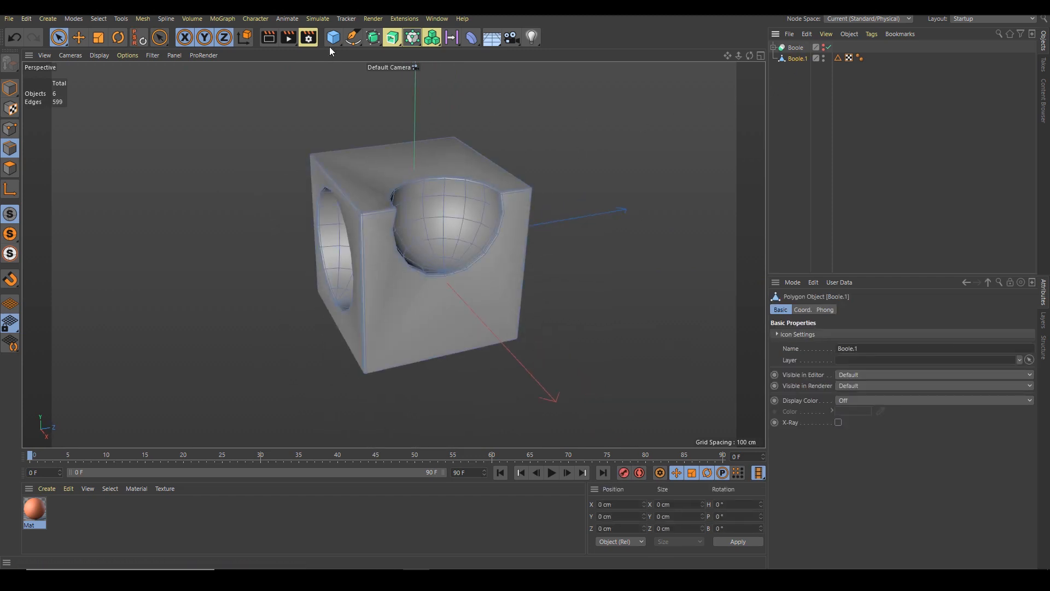
pyautogui.keyDown('alt'); pyautogui.click(373, 37); pyautogui.keyUp('alt')
pyautogui.moveTo(415, 221)
pyautogui.keyDown('alt'); pyautogui.mouseDown()
pyautogui.moveTo(536, 192)
pyautogui.moveTo(362, 248)
pyautogui.moveTo(438, 186)
pyautogui.moveTo(374, 213)
pyautogui.mouseUp(); pyautogui.keyUp('alt')
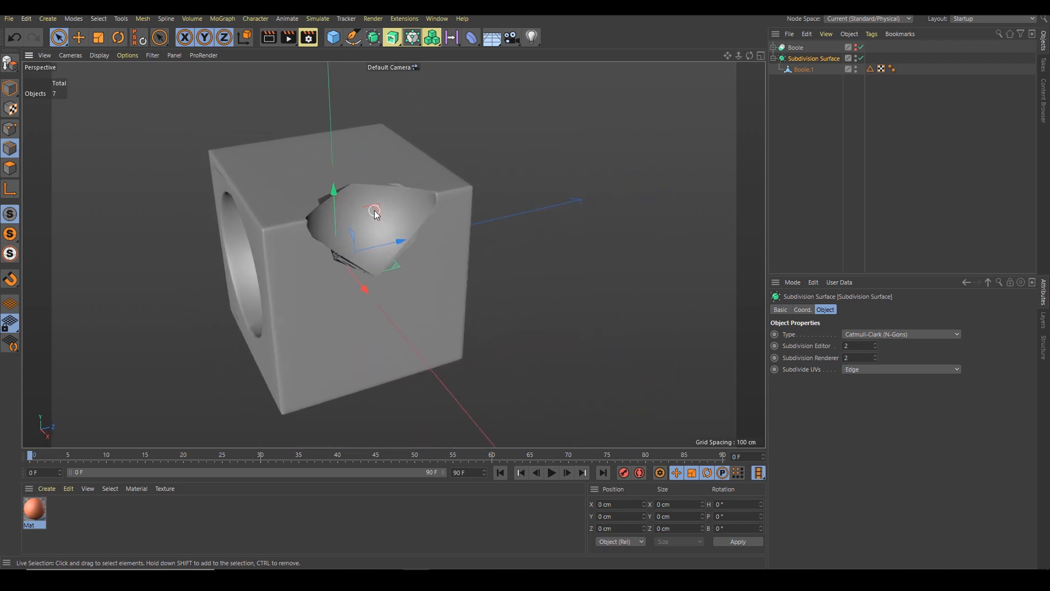
# Apply the Mat material to Boole.1
pyautogui.moveTo(34, 510); pyautogui.dragTo(330, 245)
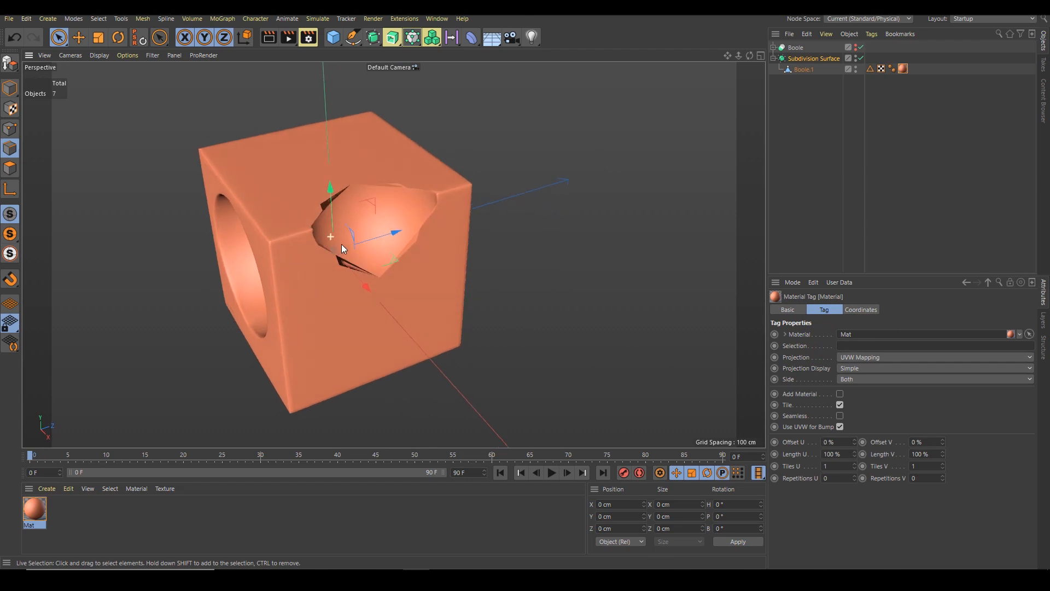
pyautogui.moveTo(405, 235)
pyautogui.keyDown('alt'); pyautogui.mouseDown()
pyautogui.moveTo(297, 257)
pyautogui.moveTo(383, 222)
pyautogui.moveTo(335, 246)
pyautogui.moveTo(321, 238)
pyautogui.moveTo(372, 200)
pyautogui.moveTo(395, 261)
pyautogui.moveTo(418, 227)
pyautogui.moveTo(385, 235)
pyautogui.moveTo(399, 189)
pyautogui.mouseUp(); pyautogui.keyUp('alt')
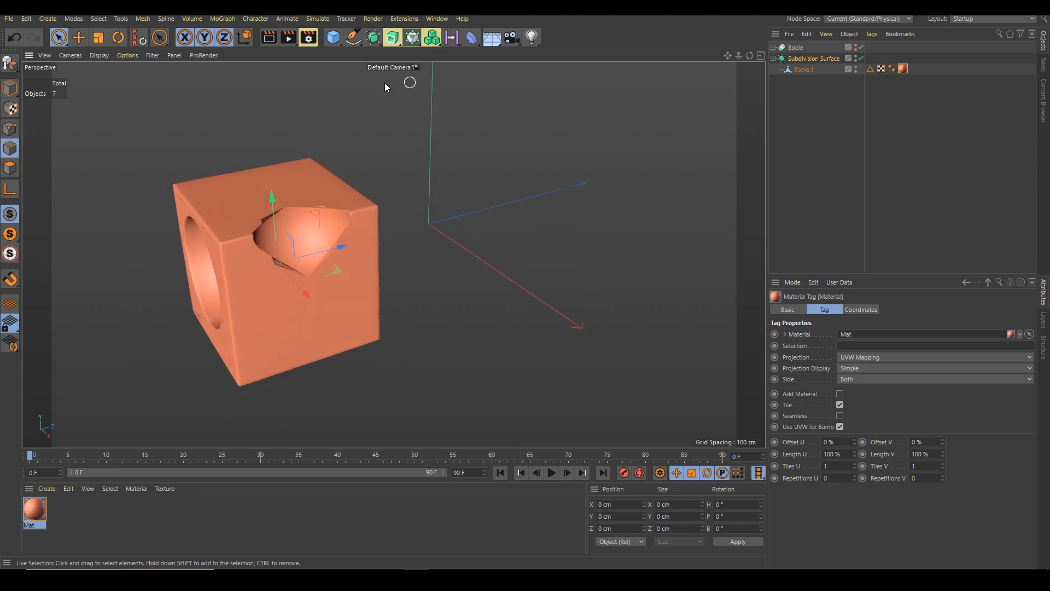
# Open the Quad Remesher dialog and move it beside the model
pyautogui.click(408, 19)
pyautogui.click(435, 226)
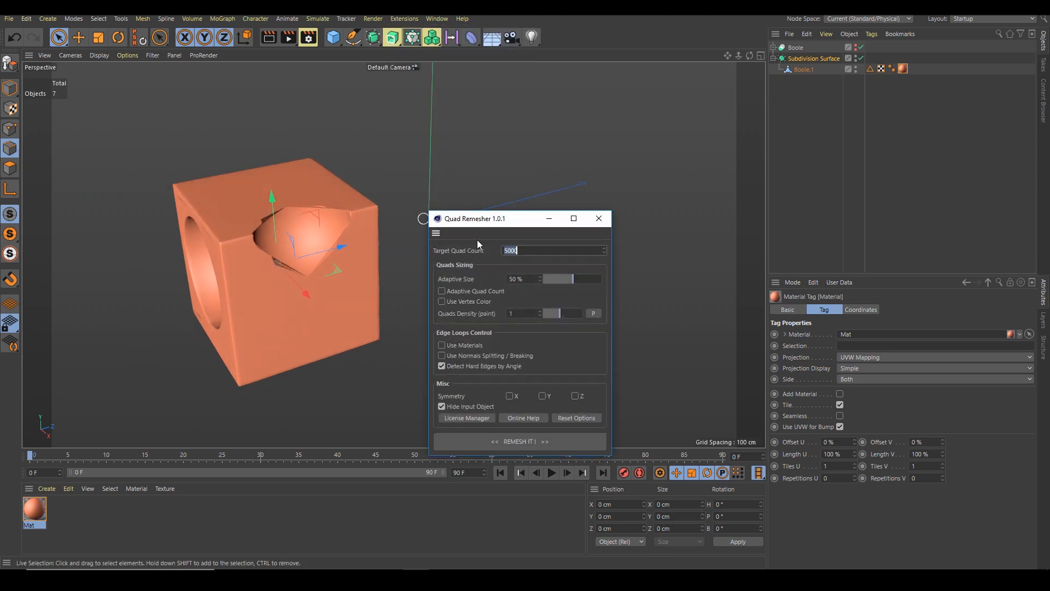
pyautogui.moveTo(503, 223); pyautogui.dragTo(619, 86)
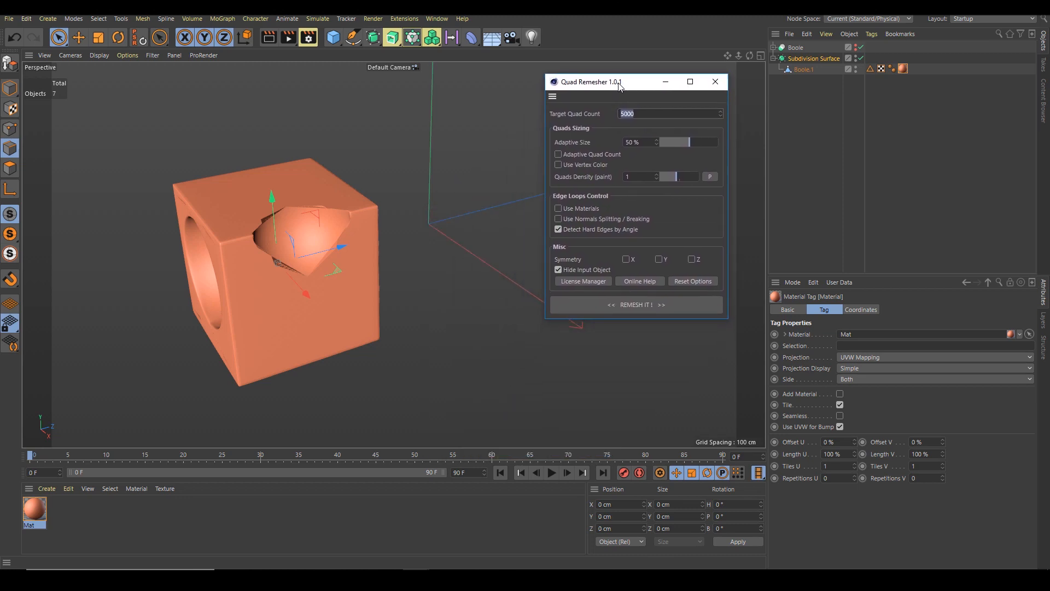
pyautogui.keyDown('alt'); pyautogui.moveTo(421, 207); pyautogui.dragTo(354, 271); pyautogui.keyUp('alt')
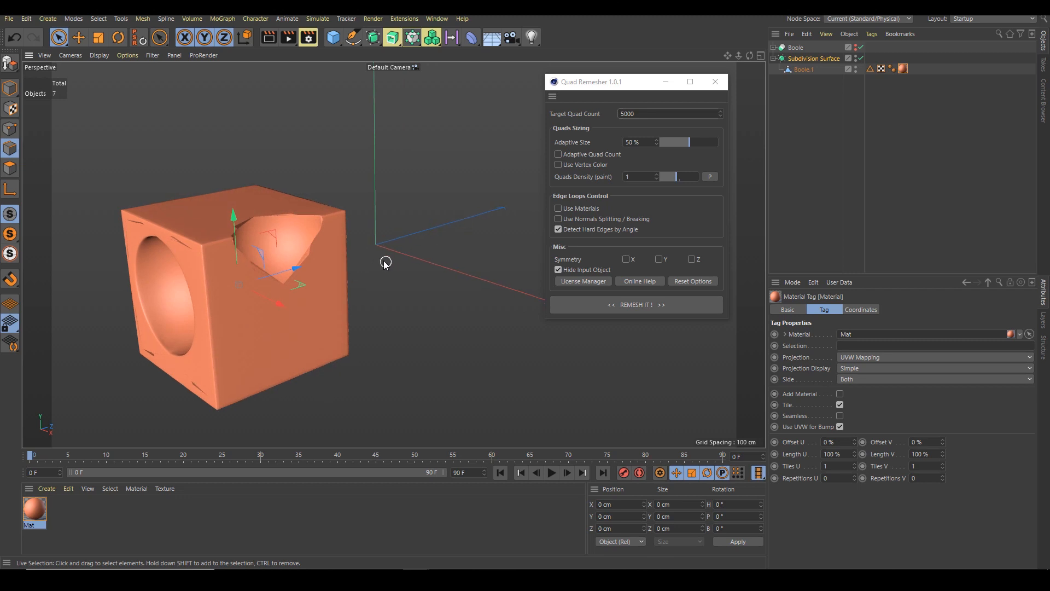
# Re-enable the original Boole object beside the remeshed model and select it
pyautogui.keyDown('alt'); pyautogui.moveTo(377, 246); pyautogui.dragTo(321, 249); pyautogui.keyUp('alt')
pyautogui.keyDown('alt'); pyautogui.click(856, 49); pyautogui.keyUp('alt')
pyautogui.keyDown('alt'); pyautogui.moveTo(406, 224); pyautogui.dragTo(391, 193, button='middle'); pyautogui.keyUp('alt')
pyautogui.moveTo(308, 222); pyautogui.dragTo(284, 225)
pyautogui.keyDown('alt'); pyautogui.moveTo(382, 224); pyautogui.dragTo(468, 182, button='right'); pyautogui.keyUp('alt')
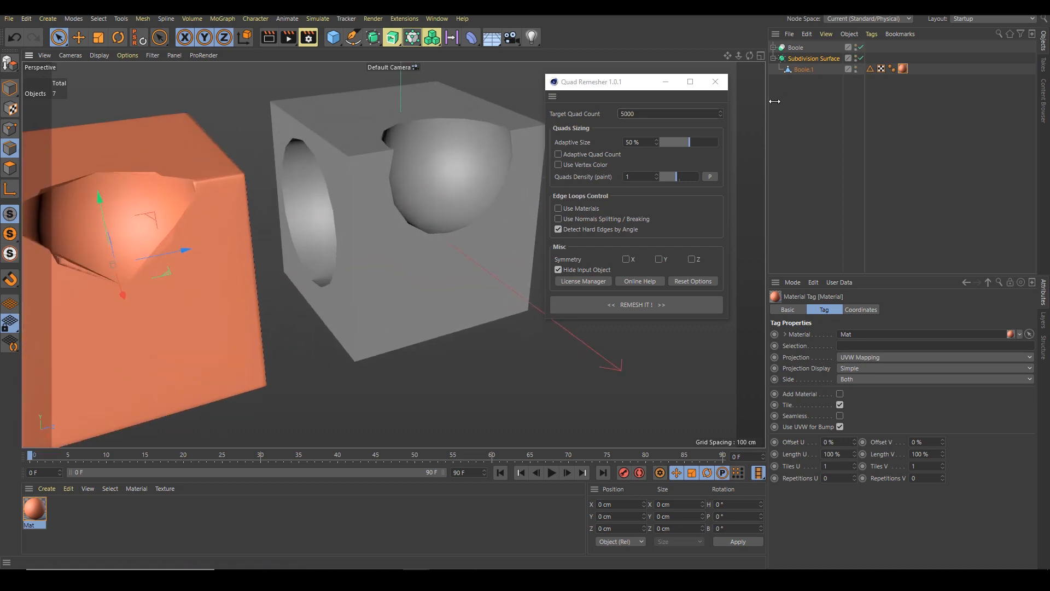
pyautogui.click(795, 48)
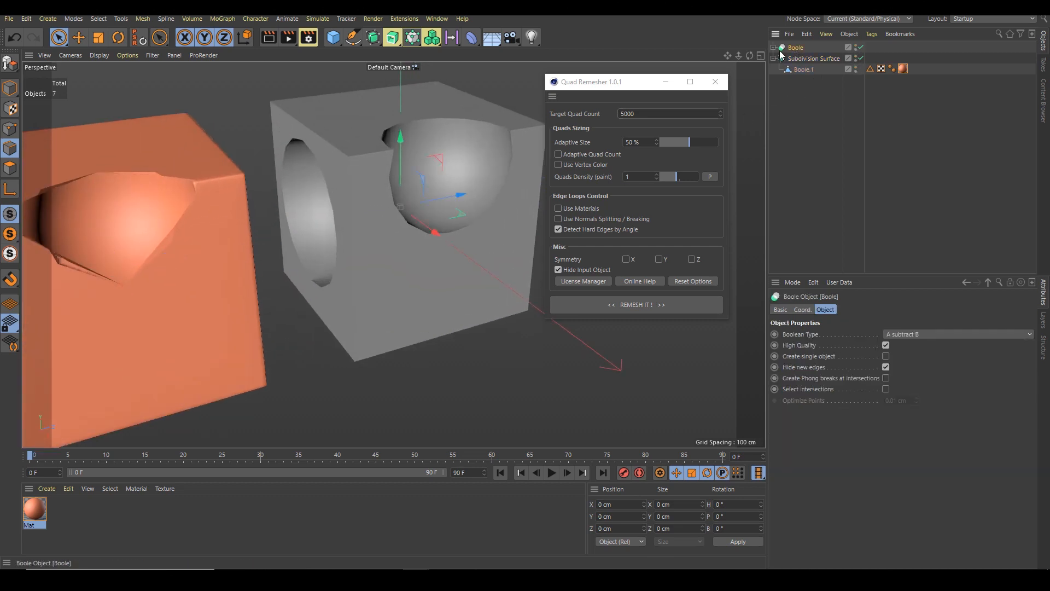
# Turn on Create single object and turn off Hide new edges on the Boole object
pyautogui.click(887, 356)
pyautogui.click(886, 367)
pyautogui.click(886, 356)
pyautogui.click(886, 367)
pyautogui.click(886, 356)
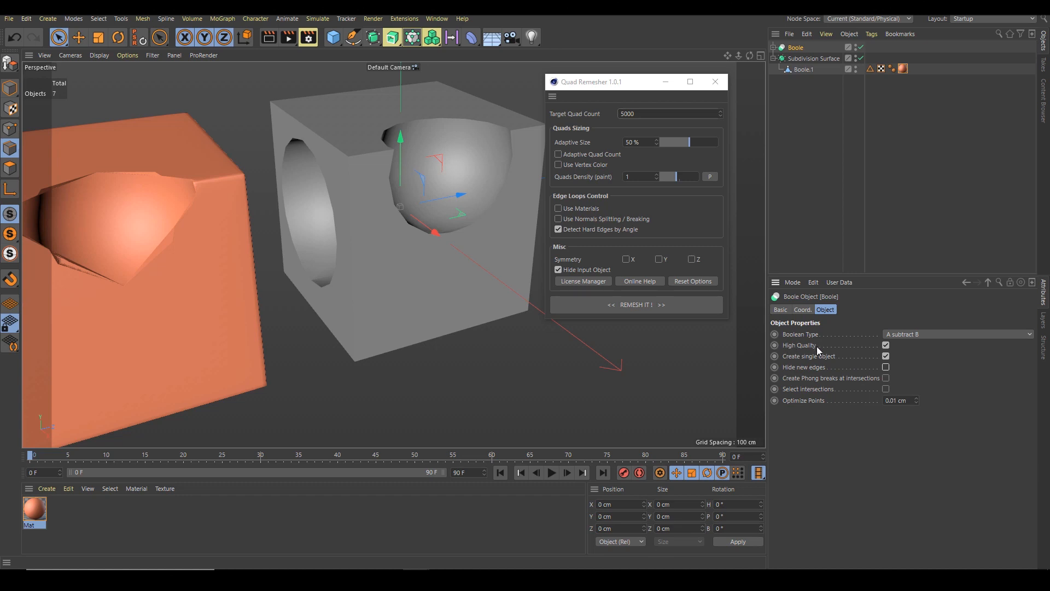
# Remesh the Boole object with Quad Remesher
pyautogui.click(774, 48)
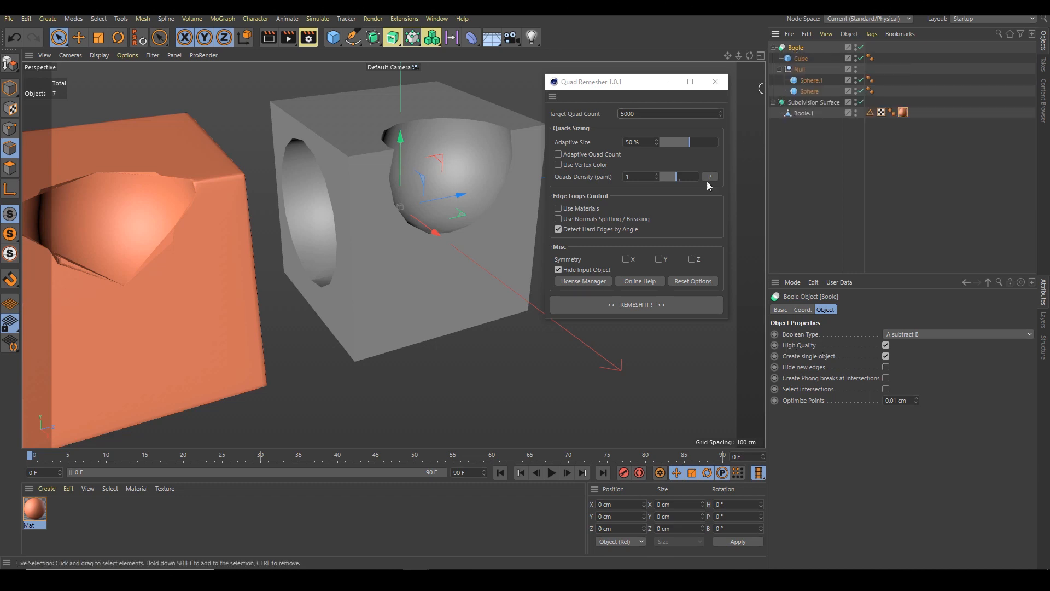
pyautogui.click(627, 307)
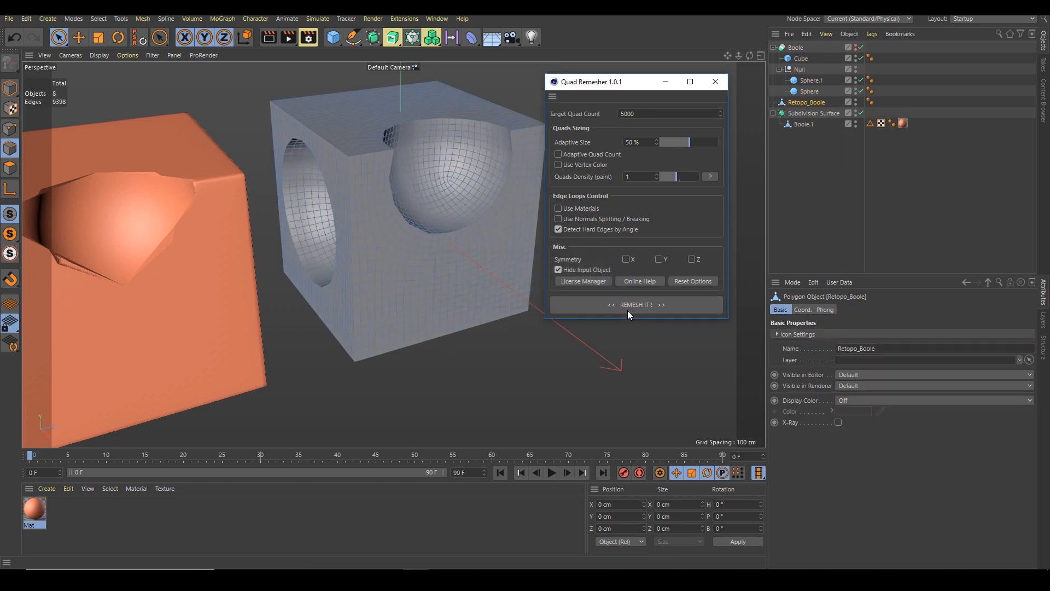
# Apply the Mat material to the new Retopo_Boole mesh
pyautogui.keyDown('alt'); pyautogui.moveTo(438, 230); pyautogui.dragTo(356, 218); pyautogui.keyUp('alt')
pyautogui.moveTo(34, 511); pyautogui.dragTo(376, 254)
pyautogui.keyDown('alt'); pyautogui.moveTo(332, 189); pyautogui.dragTo(350, 180); pyautogui.keyUp('alt')
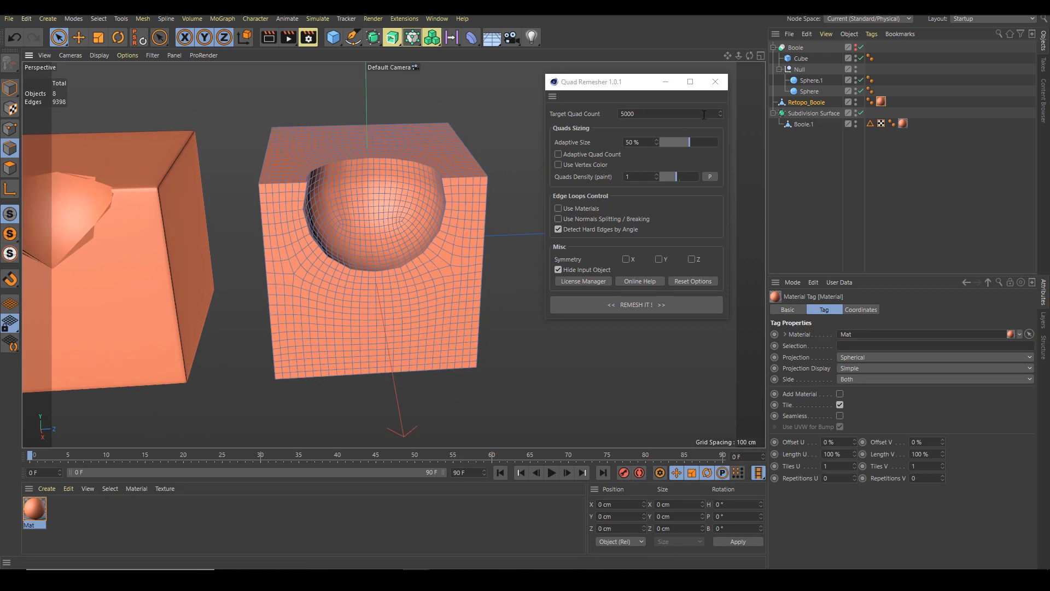
# Wrap Retopo_Boole in a Subdivision Surface
pyautogui.click(802, 103)
pyautogui.keyDown('alt'); pyautogui.click(373, 38); pyautogui.keyUp('alt')
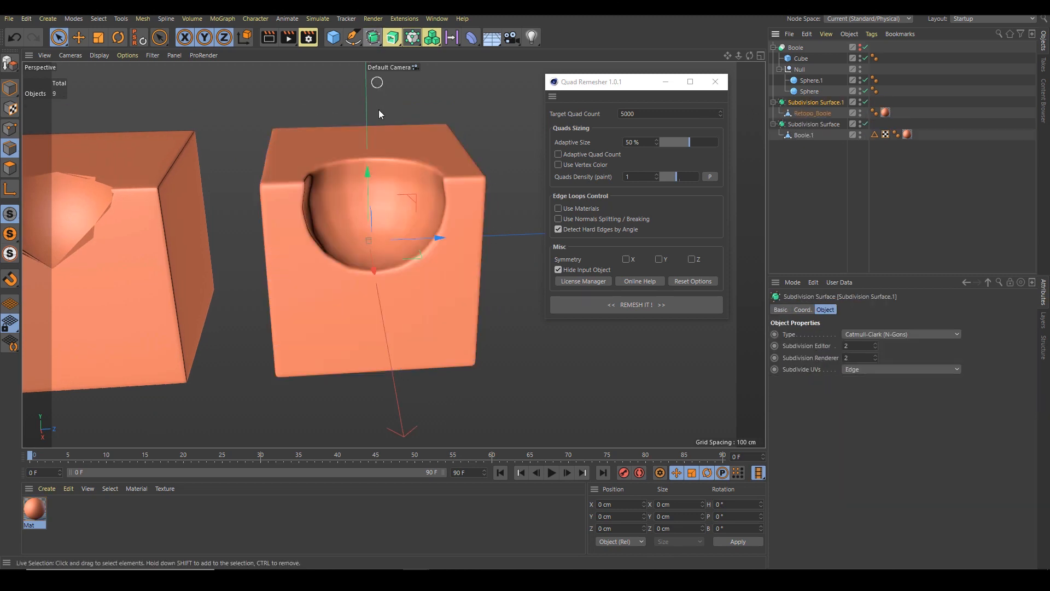
pyautogui.keyDown('alt'); pyautogui.moveTo(440, 204); pyautogui.dragTo(334, 225); pyautogui.keyUp('alt')
pyautogui.scroll(5, 446, 186)
pyautogui.scroll(-6, 330, 231)
# Select the subdivided objects and re-enable the Boole object for comparison
pyautogui.keyDown('shift'); pyautogui.click(814, 124); pyautogui.keyUp('shift')
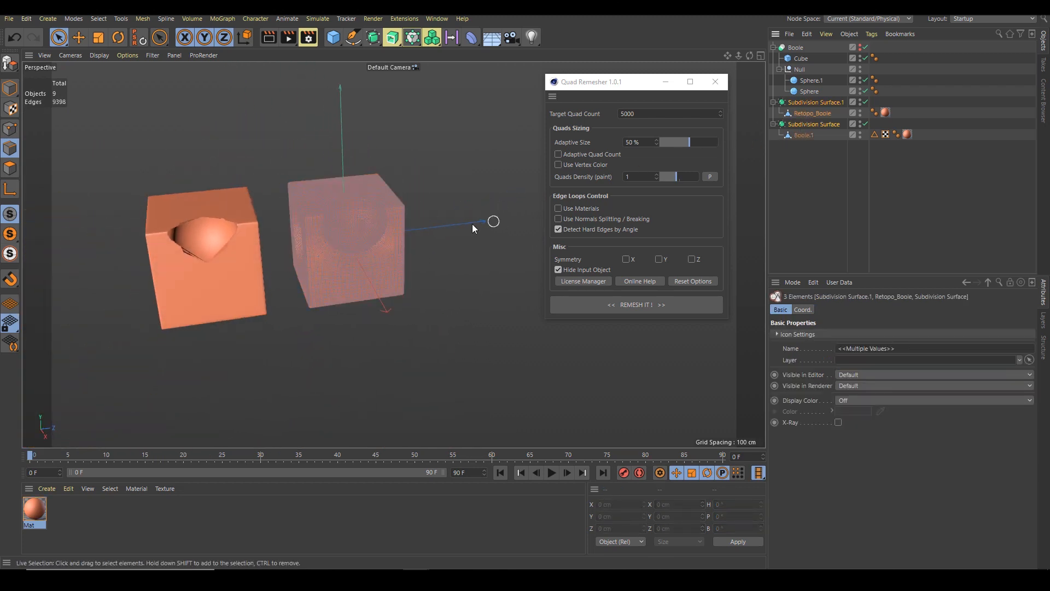
pyautogui.click(11, 89)
pyautogui.moveTo(346, 238)
pyautogui.mouseDown()
pyautogui.moveTo(210, 258)
pyautogui.moveTo(395, 229)
pyautogui.moveTo(431, 204)
pyautogui.mouseUp()
pyautogui.keyDown('alt'); pyautogui.click(860, 50); pyautogui.keyUp('alt')
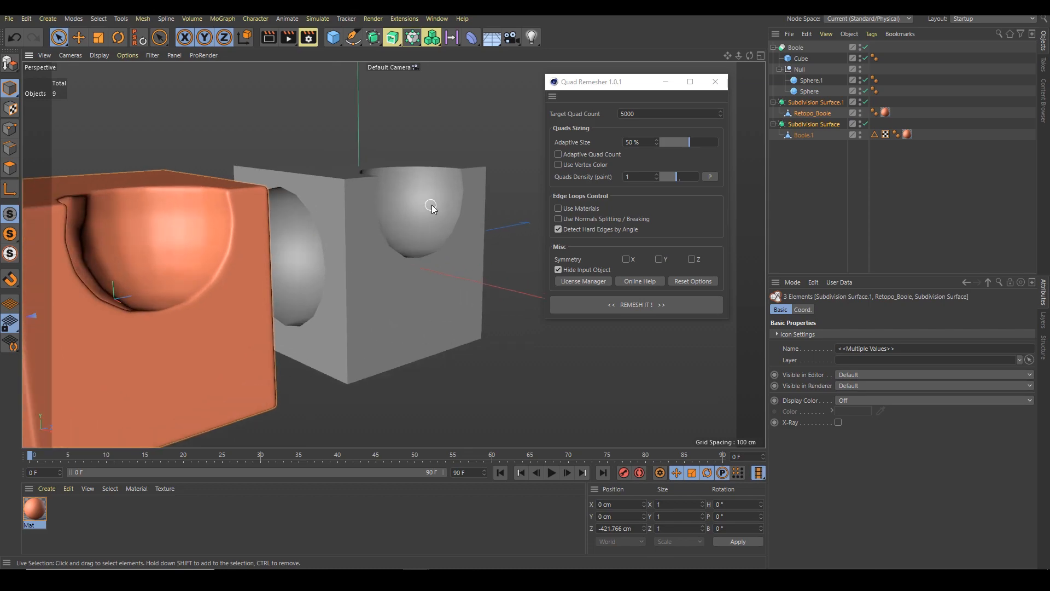
# Show wireframe lines and set both spheres' segments to 16
pyautogui.press('n')
pyautogui.press('b')
pyautogui.keyDown('alt'); pyautogui.moveTo(394, 211); pyautogui.dragTo(376, 198); pyautogui.keyUp('alt')
pyautogui.click(809, 81)
pyautogui.keyDown('shift'); pyautogui.click(811, 91); pyautogui.keyUp('shift')
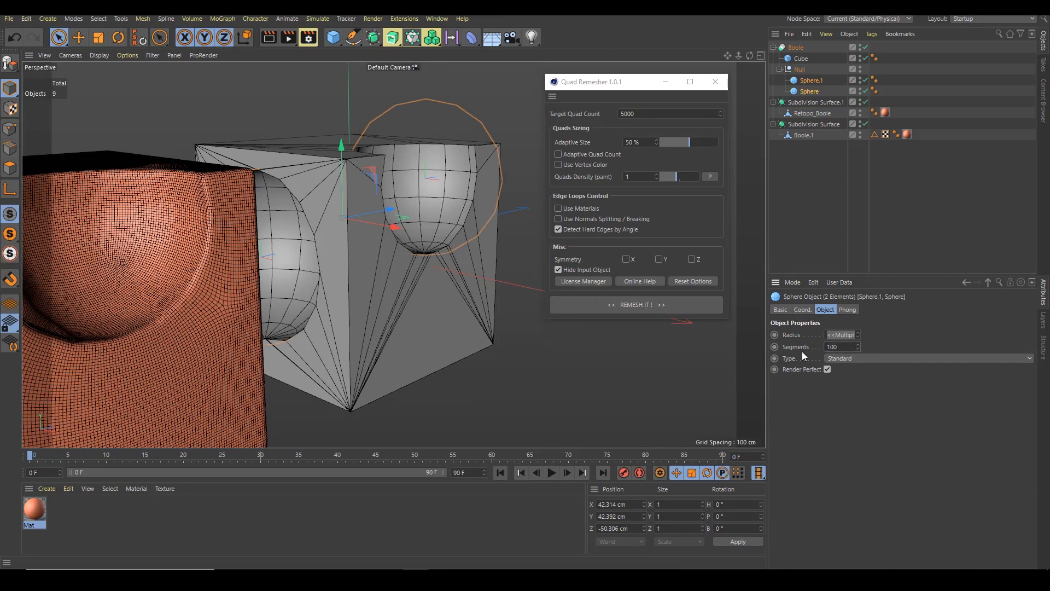
pyautogui.keyDown('alt'); pyautogui.moveTo(277, 220); pyautogui.dragTo(323, 223); pyautogui.keyUp('alt')
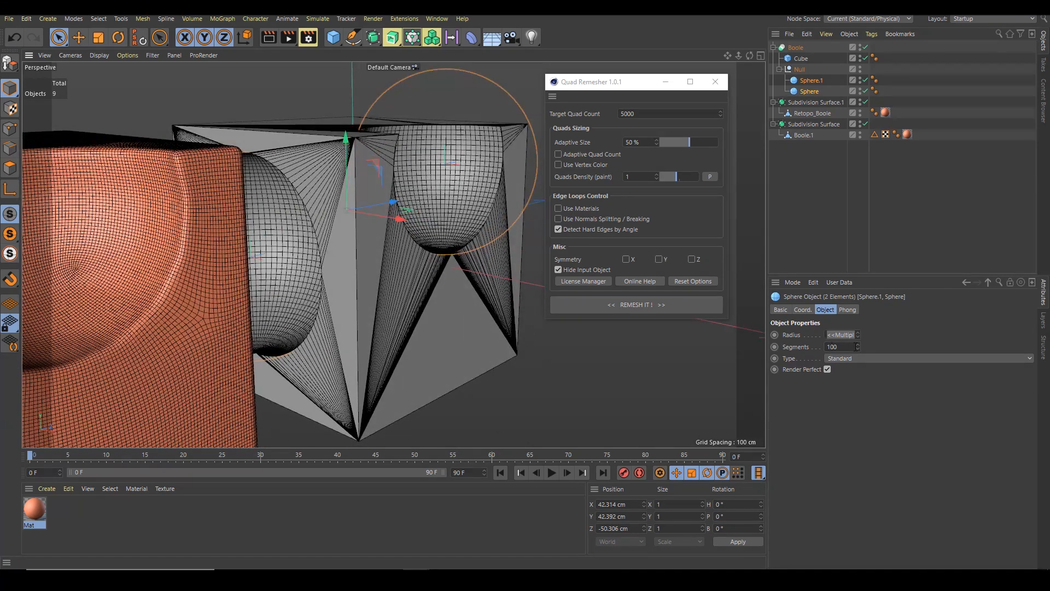
pyautogui.moveTo(857, 346); pyautogui.dragTo(820, 347)
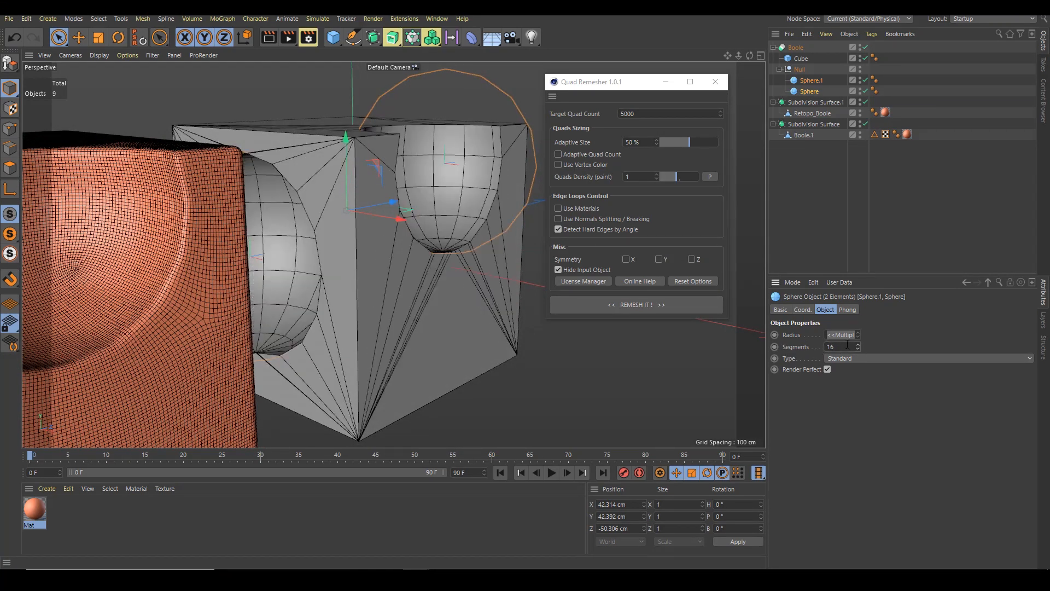
# Set both spheres' segments to 100
pyautogui.keyDown('alt'); pyautogui.moveTo(199, 179); pyautogui.dragTo(173, 159); pyautogui.keyUp('alt')
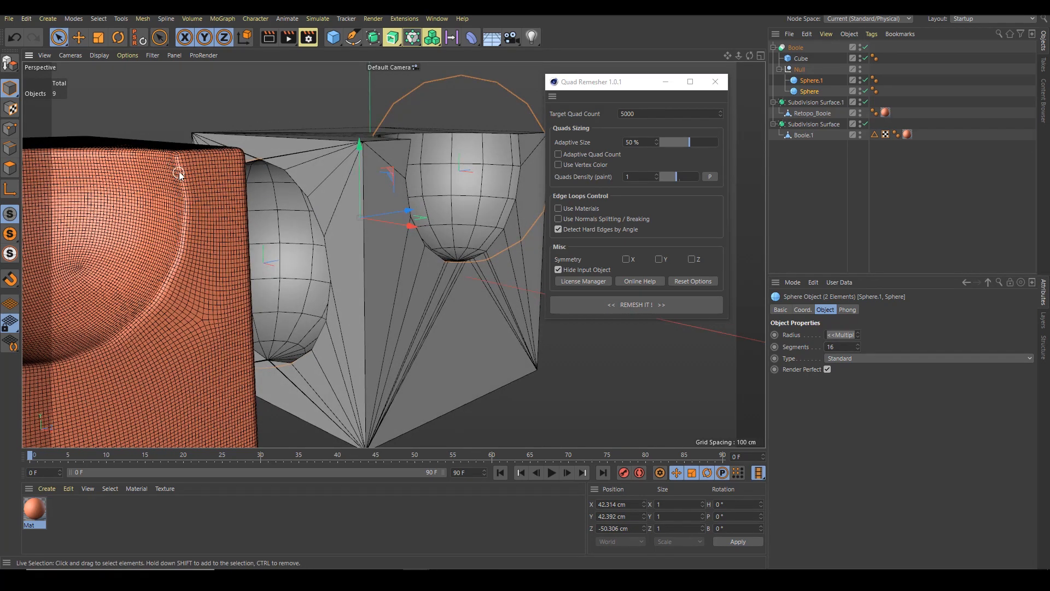
pyautogui.keyDown('alt'); pyautogui.moveTo(204, 193); pyautogui.dragTo(191, 186); pyautogui.keyUp('alt')
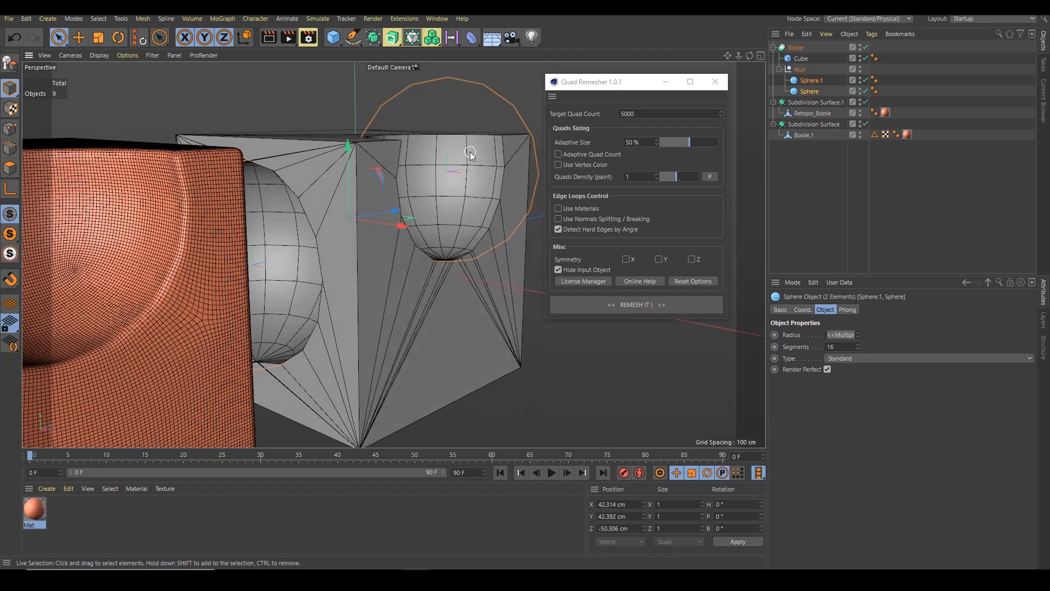
pyautogui.press('e')
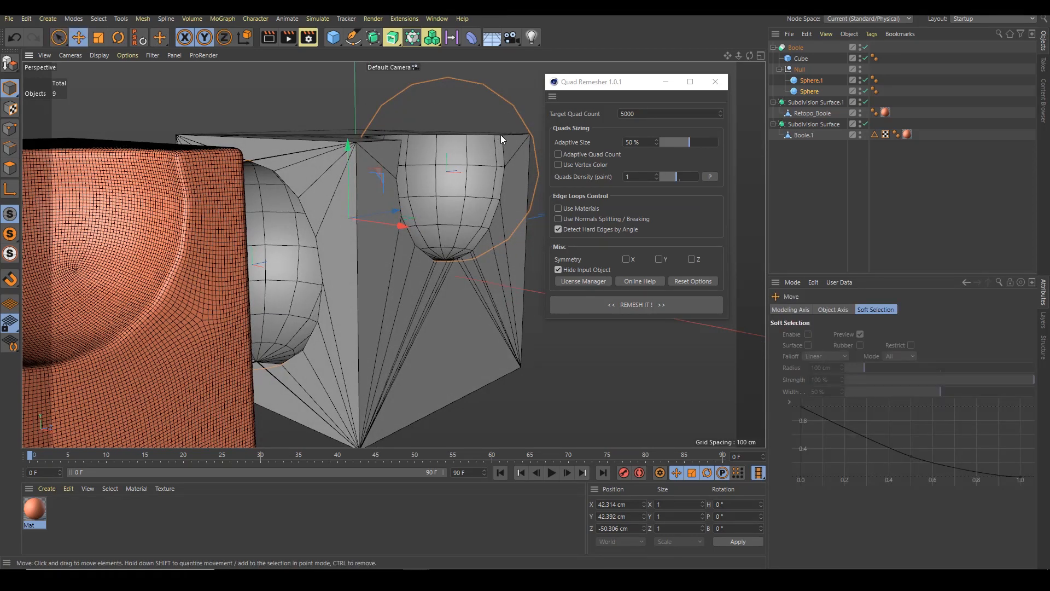
pyautogui.keyDown('alt'); pyautogui.moveTo(501, 155); pyautogui.dragTo(213, 222); pyautogui.keyUp('alt')
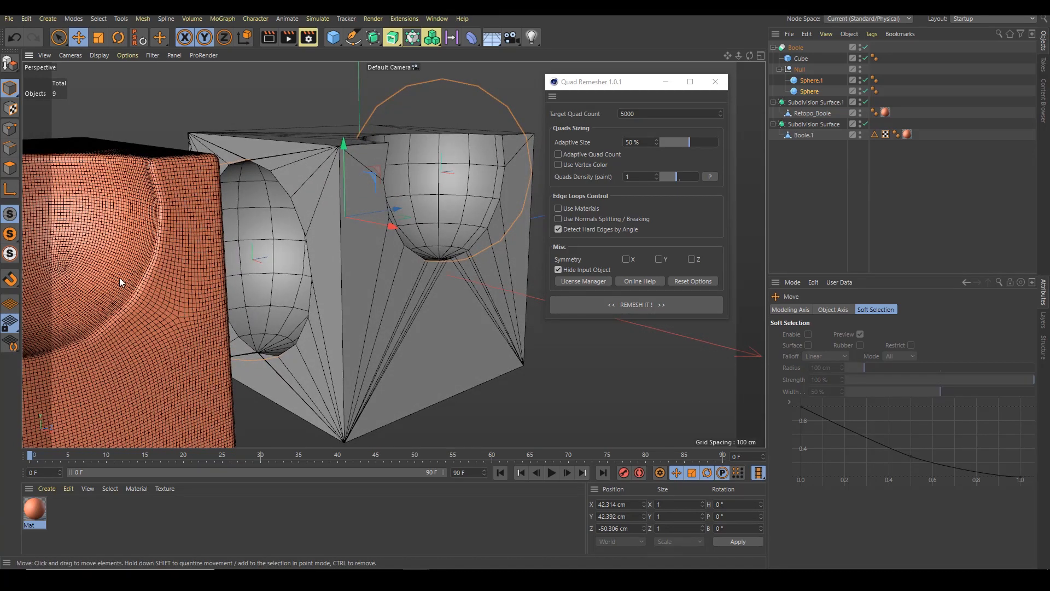
pyautogui.keyDown('alt'); pyautogui.moveTo(143, 268); pyautogui.dragTo(133, 264); pyautogui.keyUp('alt')
pyautogui.click(811, 81)
pyautogui.keyDown('ctrl'); pyautogui.click(810, 92); pyautogui.keyUp('ctrl')
pyautogui.doubleClick(841, 347)
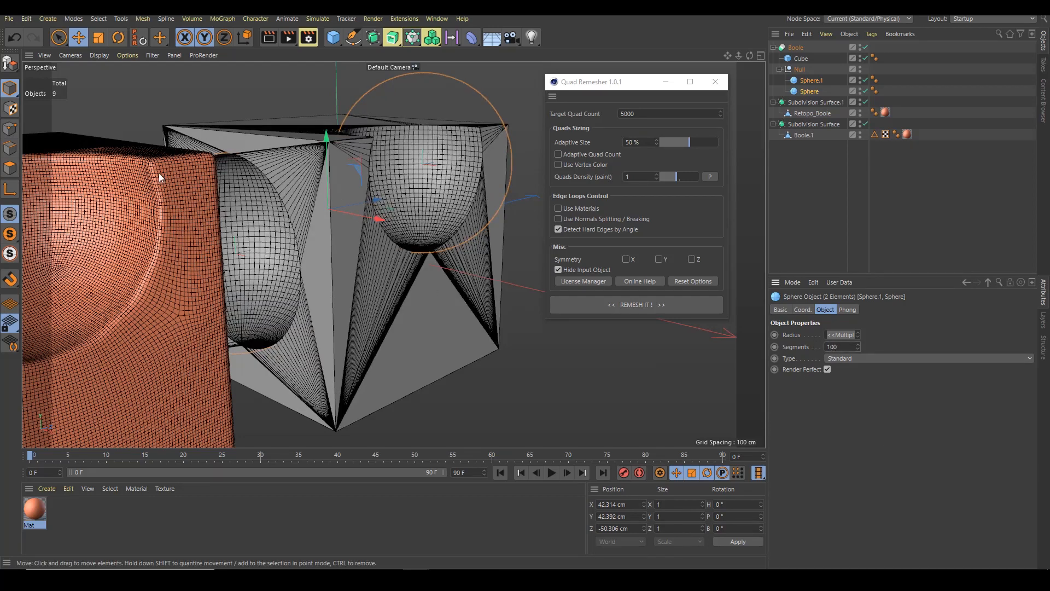
# Remesh the Boole object again with Quad Remesher
pyautogui.click(804, 47)
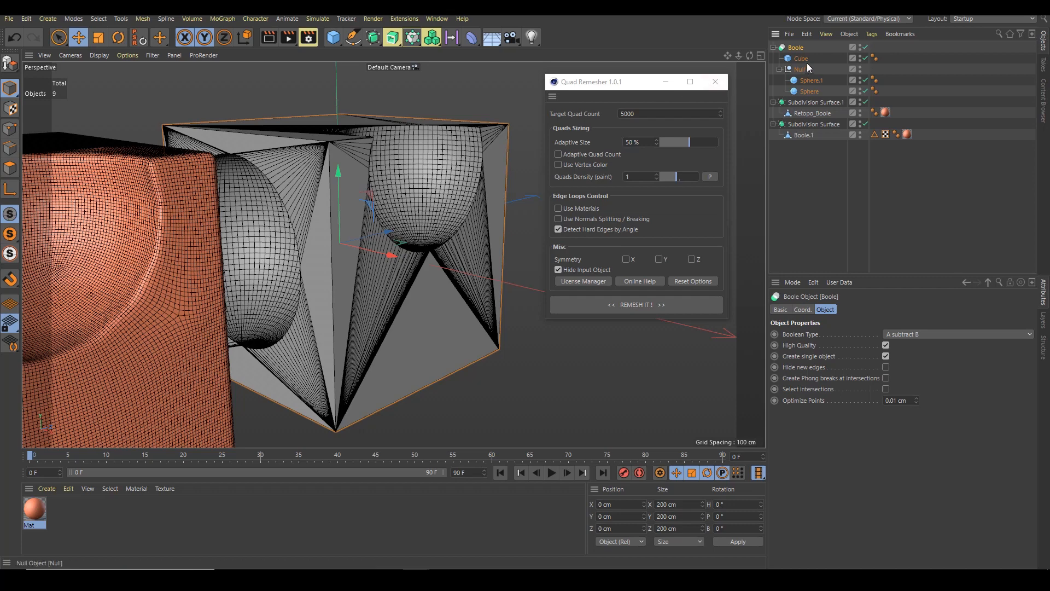
pyautogui.click(612, 307)
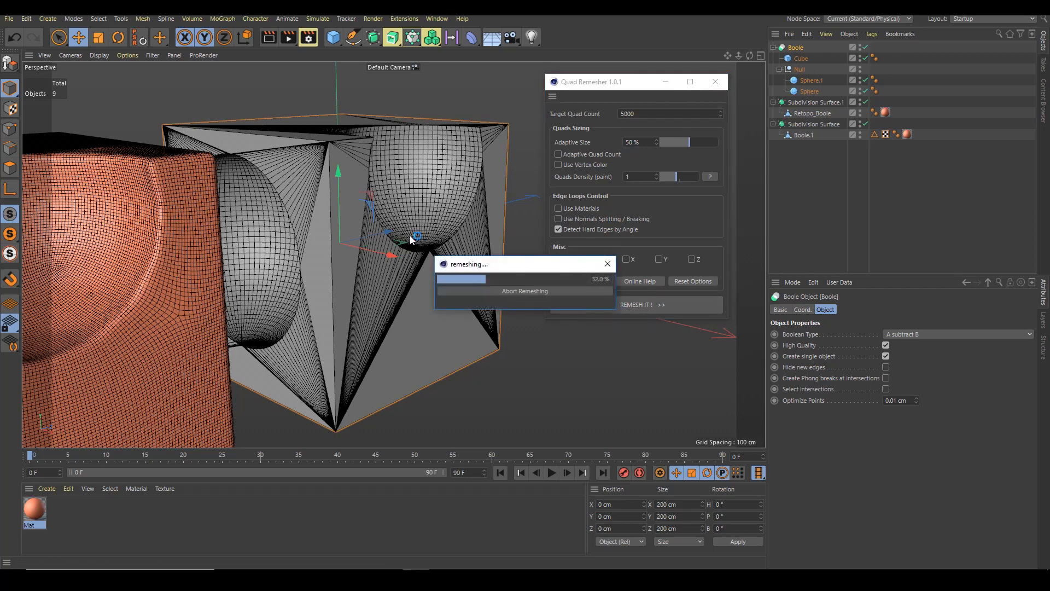
pyautogui.keyDown('alt'); pyautogui.moveTo(409, 232); pyautogui.dragTo(332, 249); pyautogui.keyUp('alt')
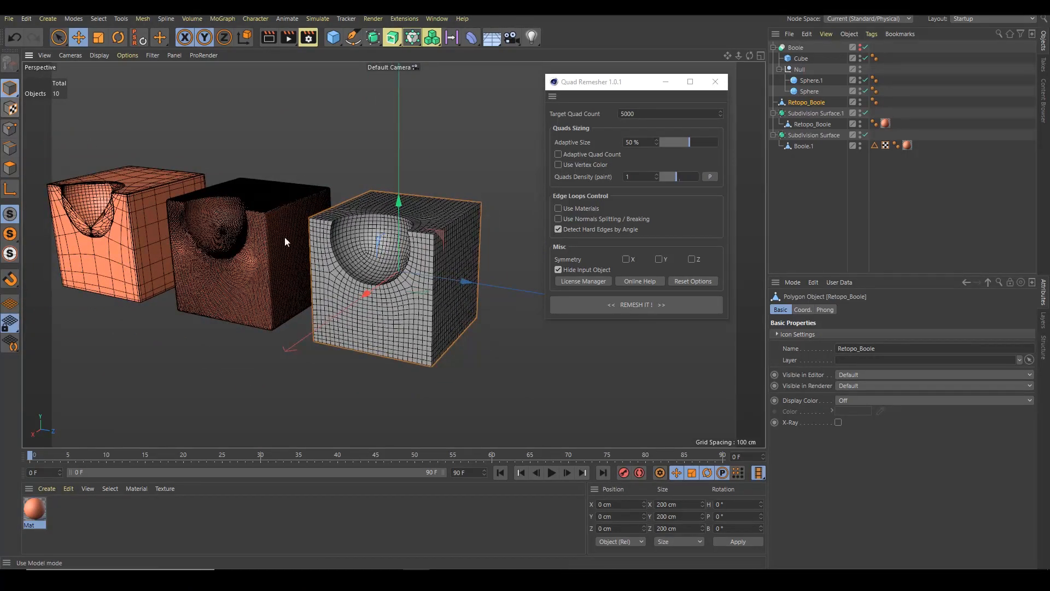
# Switch to smooth shading and apply the Mat material to the newest Retopo_Boole
pyautogui.press('n')
pyautogui.press('a')
pyautogui.click(152, 377)
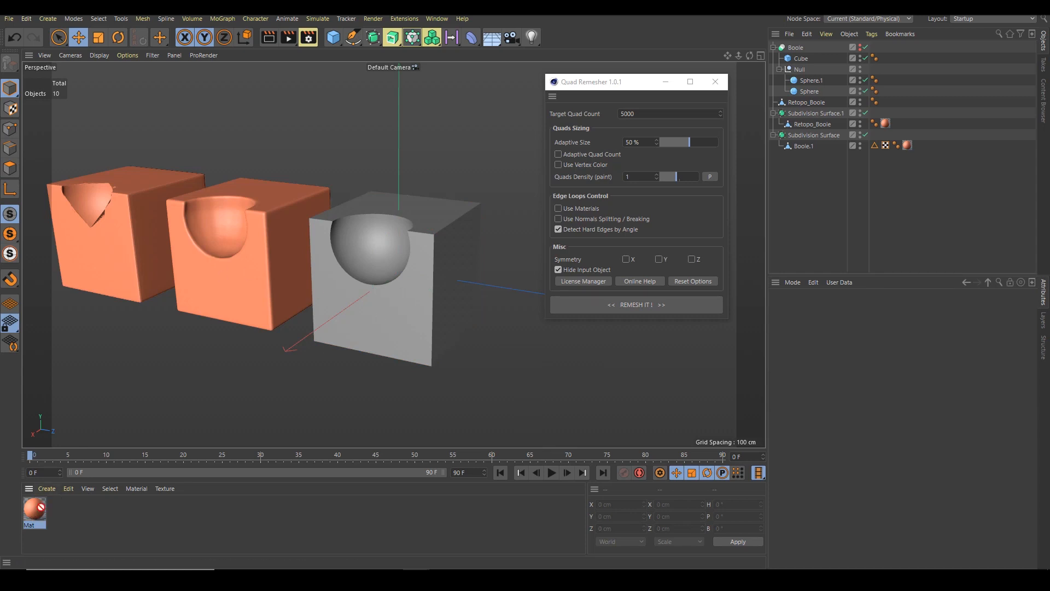
pyautogui.moveTo(37, 503); pyautogui.dragTo(377, 299)
pyautogui.keyDown('alt'); pyautogui.moveTo(241, 263); pyautogui.dragTo(323, 243); pyautogui.keyUp('alt')
# Select all Phong break edges of Retopo_Boole at a 45° angle
pyautogui.click(794, 102)
pyautogui.keyDown('alt'); pyautogui.moveTo(429, 228); pyautogui.dragTo(417, 247); pyautogui.keyUp('alt')
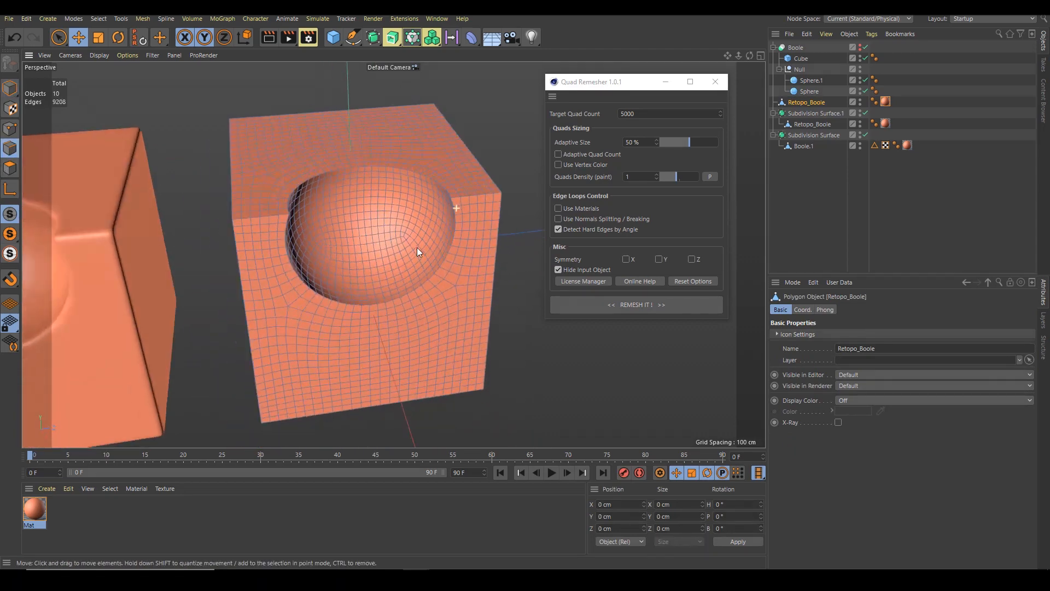
pyautogui.keyDown('alt'); pyautogui.moveTo(440, 201); pyautogui.dragTo(523, 192, button='right'); pyautogui.keyUp('alt')
pyautogui.keyDown('alt'); pyautogui.moveTo(462, 204); pyautogui.dragTo(424, 213); pyautogui.keyUp('alt')
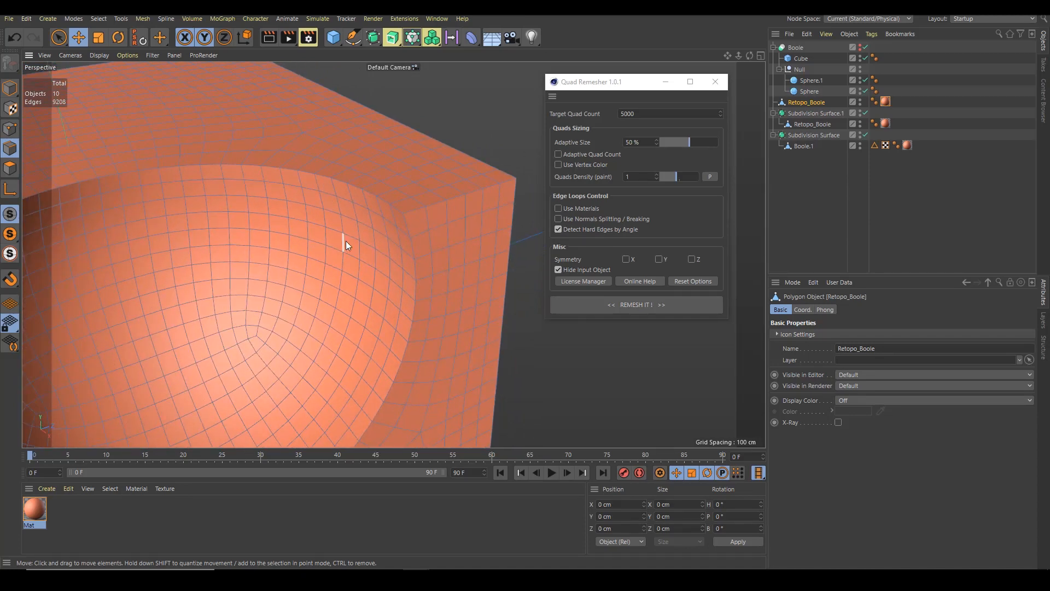
pyautogui.press('v')
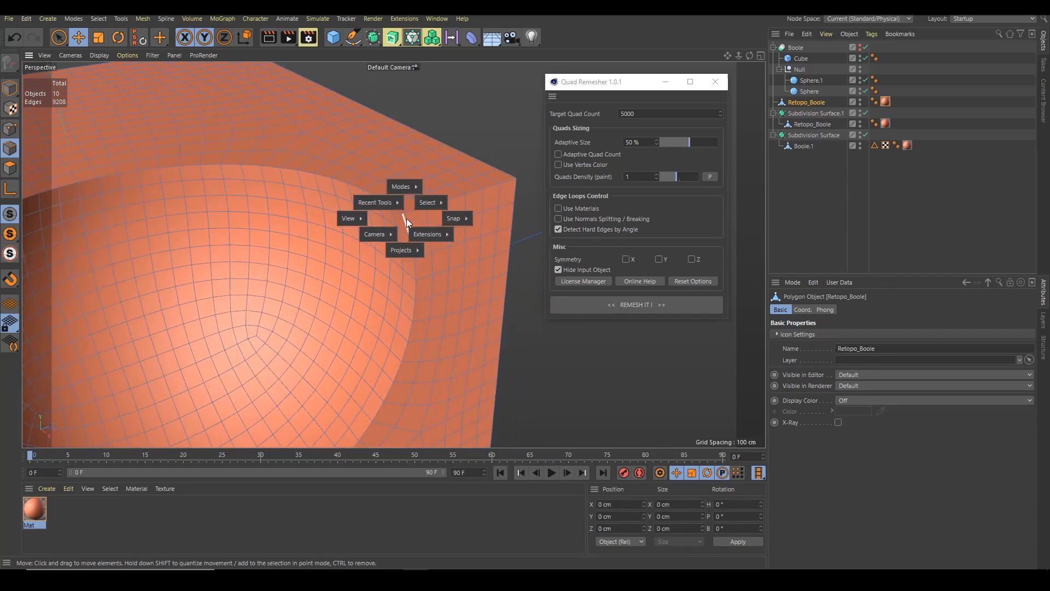
pyautogui.moveTo(425, 203)
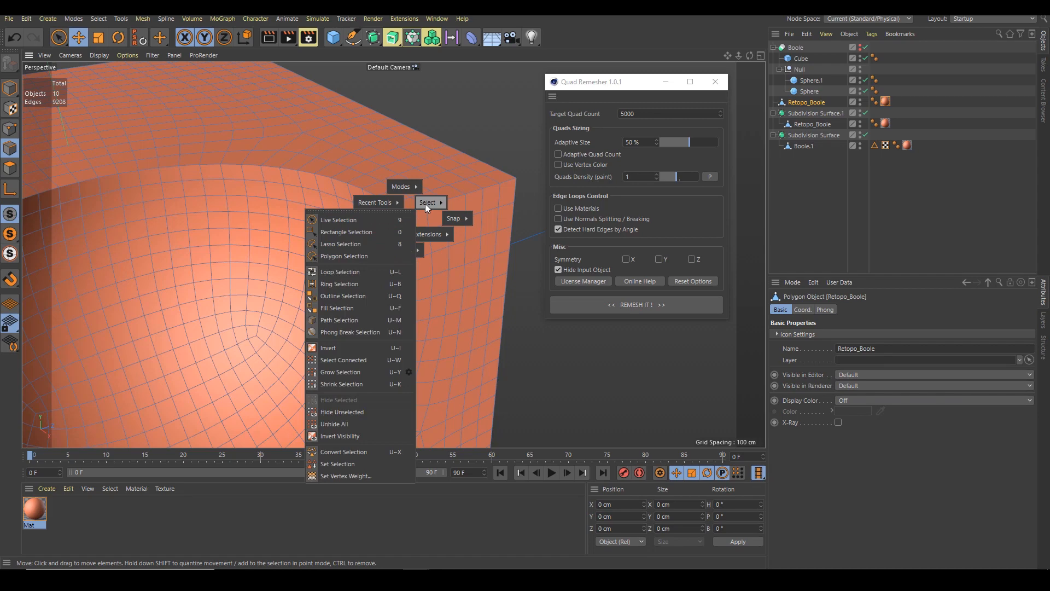
pyautogui.click(353, 331)
pyautogui.scroll(-8, 380, 277)
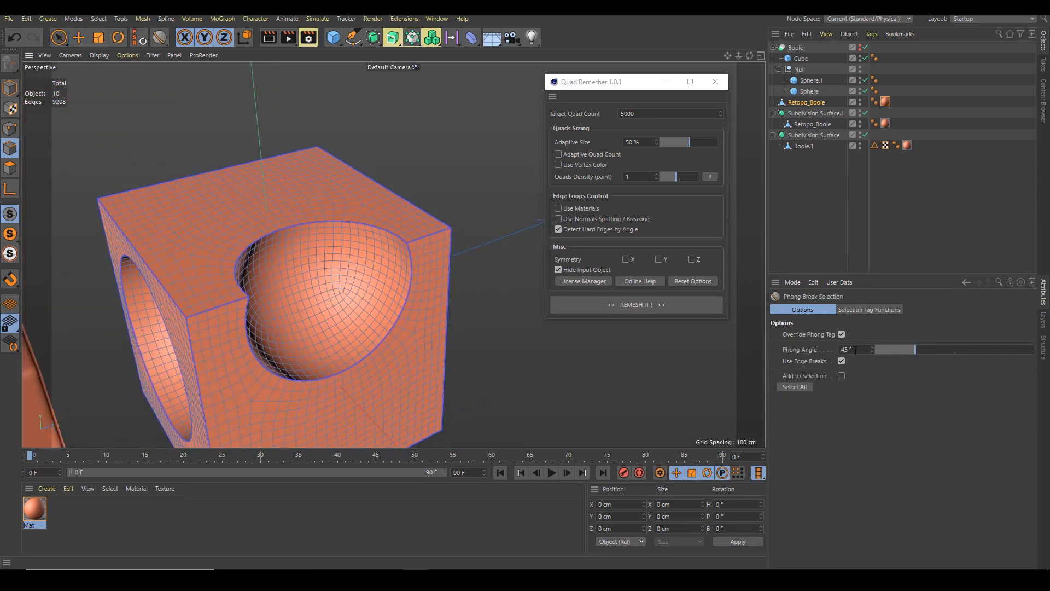
pyautogui.click(855, 349)
pyautogui.click(802, 387)
# Store the selected edges as a selection set
pyautogui.keyDown('alt'); pyautogui.moveTo(439, 267); pyautogui.dragTo(382, 266); pyautogui.keyUp('alt')
pyautogui.moveTo(415, 232)
pyautogui.keyDown('alt'); pyautogui.mouseDown(button='right')
pyautogui.moveTo(485, 219)
pyautogui.moveTo(404, 249)
pyautogui.mouseUp(button='right'); pyautogui.keyUp('alt')
pyautogui.keyDown('alt'); pyautogui.moveTo(403, 249); pyautogui.dragTo(368, 260); pyautogui.keyUp('alt')
pyautogui.keyDown('alt'); pyautogui.moveTo(369, 260); pyautogui.dragTo(442, 239, button='right'); pyautogui.keyUp('alt')
pyautogui.press('v')
pyautogui.moveTo(468, 223)
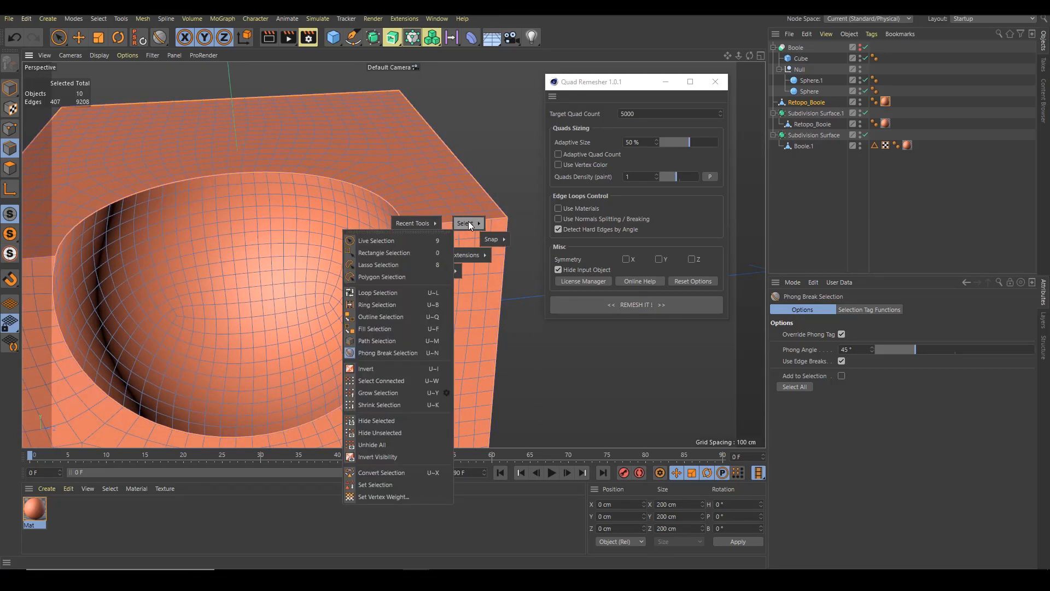
pyautogui.click(368, 485)
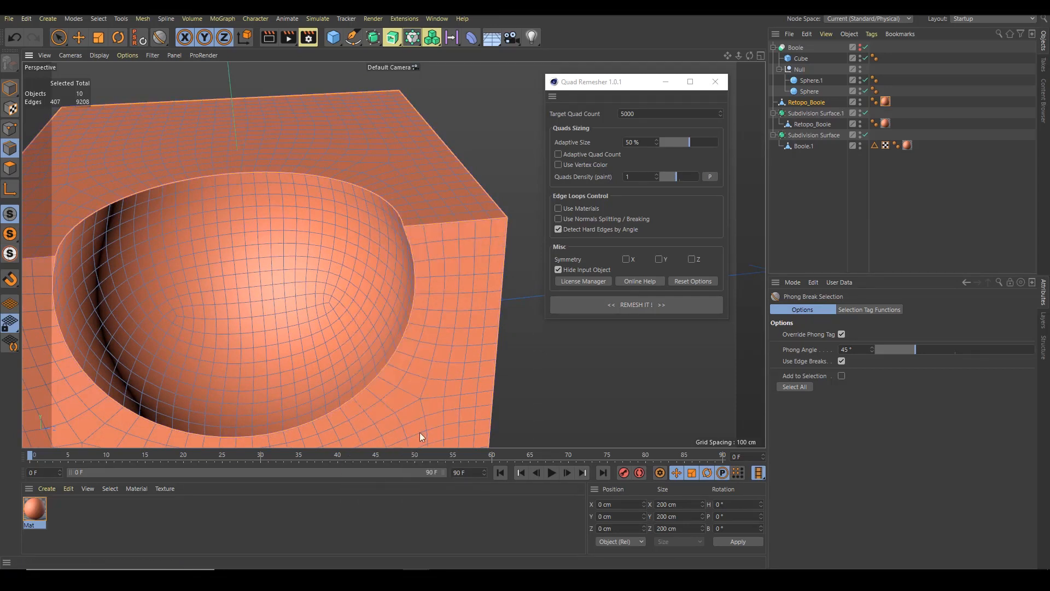
# Add a Bevel deformer under Retopo_Boole
pyautogui.click(808, 102)
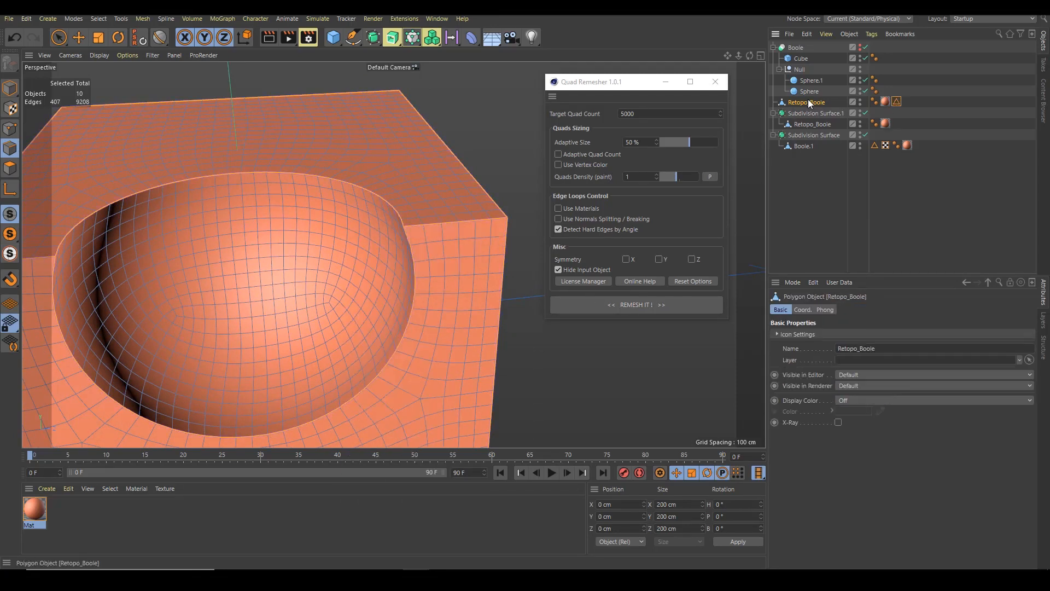
pyautogui.click(470, 36)
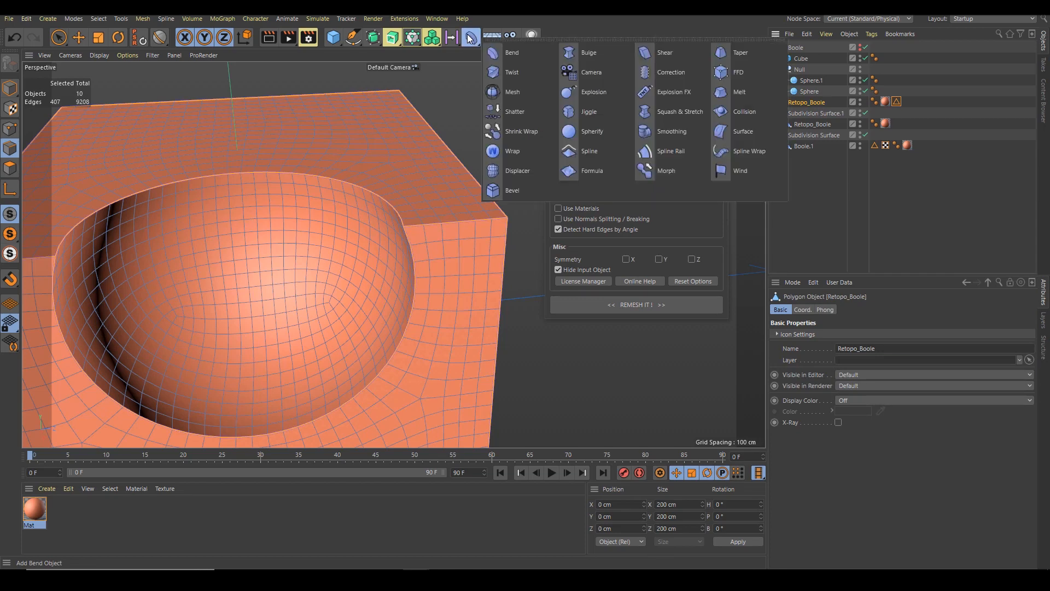
pyautogui.keyDown('shift'); pyautogui.click(514, 192); pyautogui.keyUp('shift')
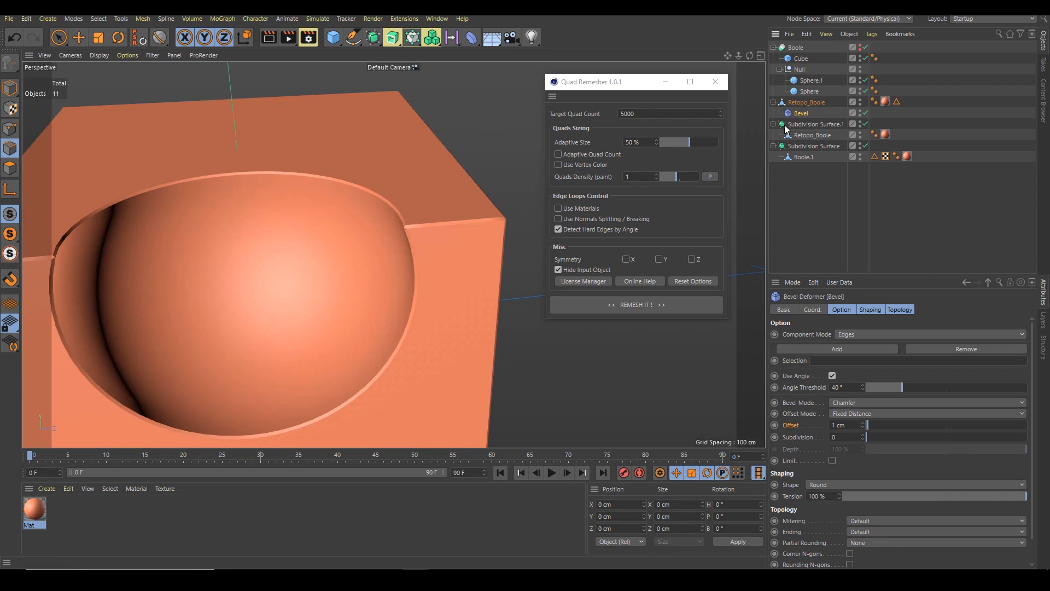
# Turn off Use Angle on the Bevel and assign the stored edge selection to it
pyautogui.click(805, 103)
pyautogui.keyDown('alt'); pyautogui.moveTo(521, 246); pyautogui.dragTo(404, 224); pyautogui.keyUp('alt')
pyautogui.click(799, 113)
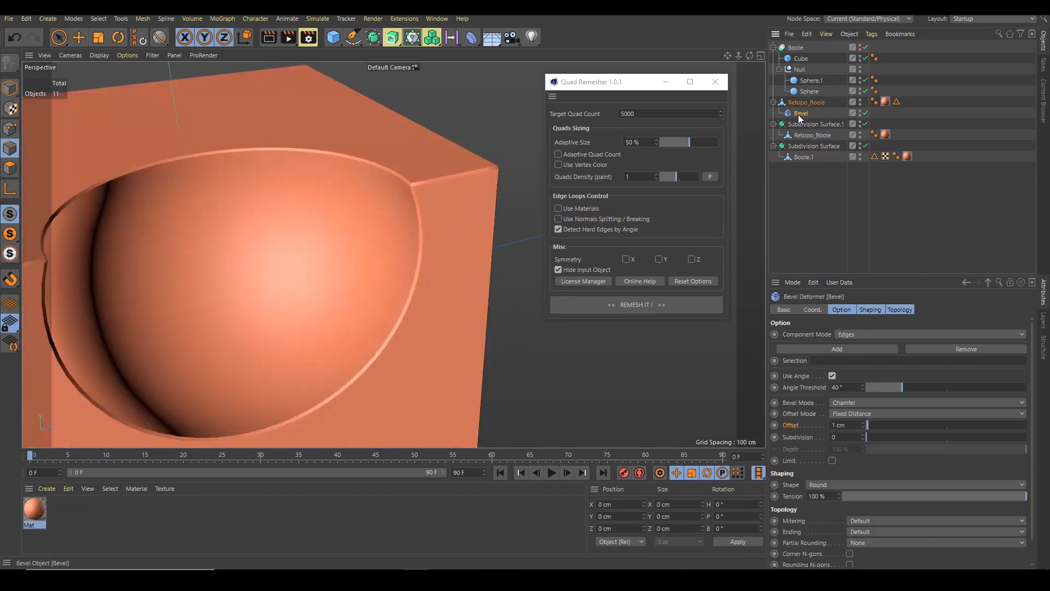
pyautogui.click(831, 375)
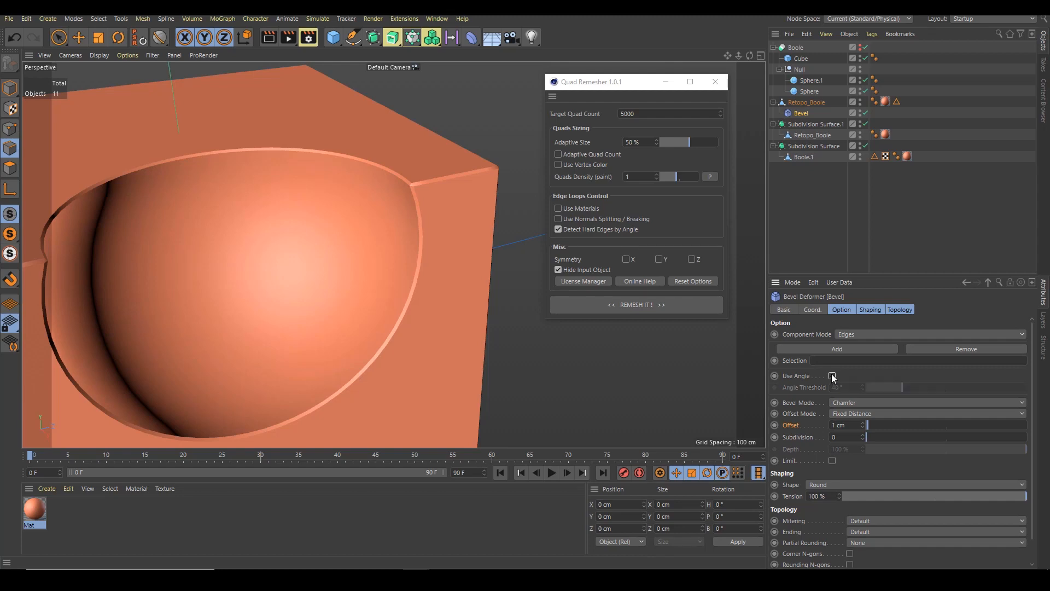
pyautogui.click(832, 375)
pyautogui.click(833, 376)
pyautogui.moveTo(897, 101); pyautogui.dragTo(855, 362)
# Set the Bevel's subdivision to 1 and its offset to 0.5 cm
pyautogui.keyDown('alt'); pyautogui.moveTo(424, 165); pyautogui.dragTo(485, 159, button='right'); pyautogui.keyUp('alt')
pyautogui.press('n')
pyautogui.press('b')
pyautogui.keyDown('alt'); pyautogui.moveTo(395, 214); pyautogui.dragTo(427, 202); pyautogui.keyUp('alt')
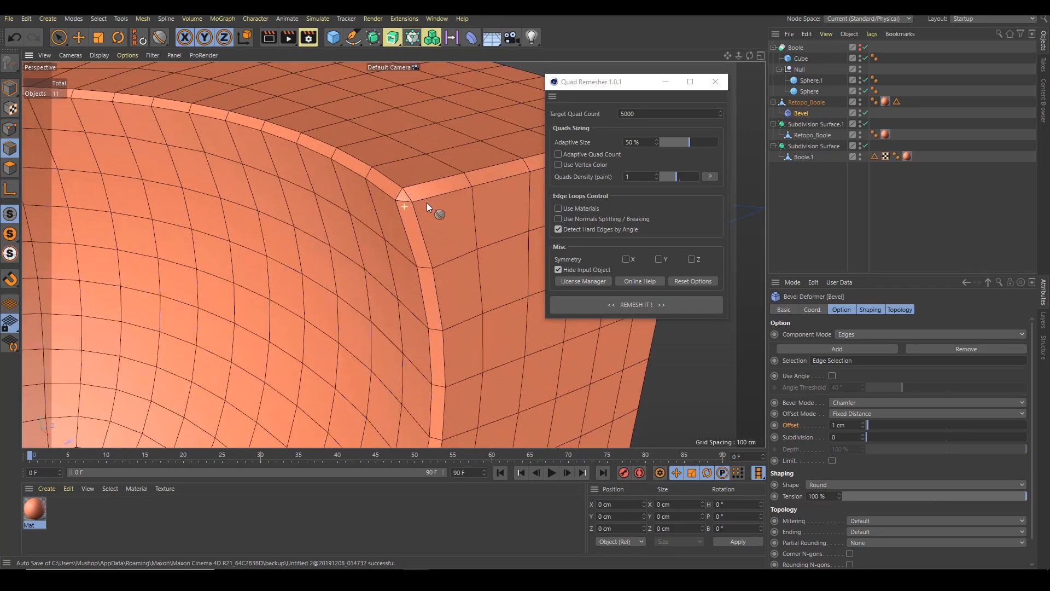
pyautogui.click(861, 432)
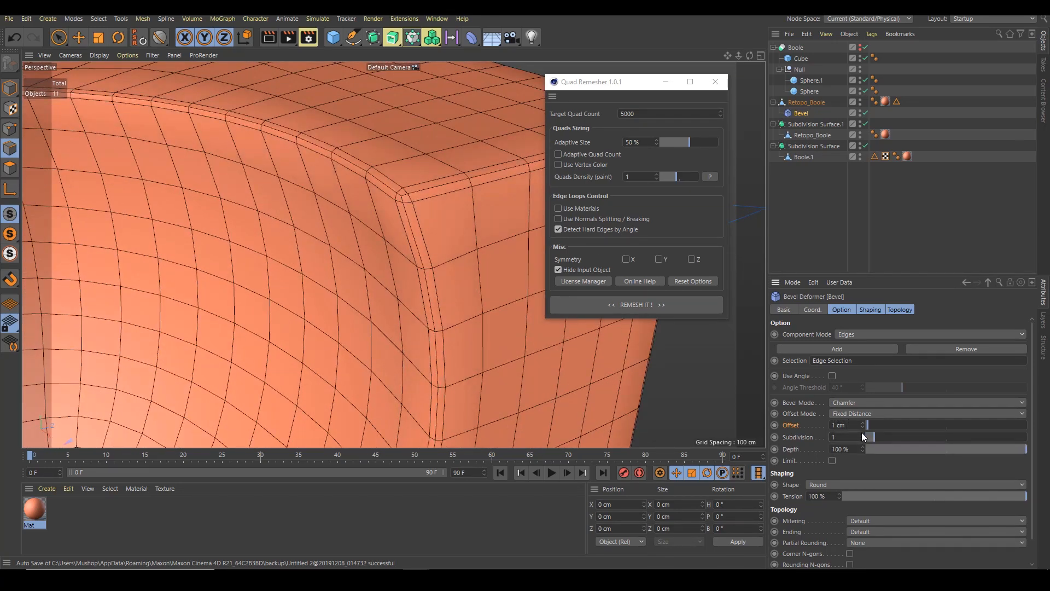
pyautogui.moveTo(880, 436)
pyautogui.mouseDown()
pyautogui.moveTo(890, 436)
pyautogui.moveTo(873, 437)
pyautogui.mouseUp()
pyautogui.moveTo(868, 424); pyautogui.dragTo(818, 432)
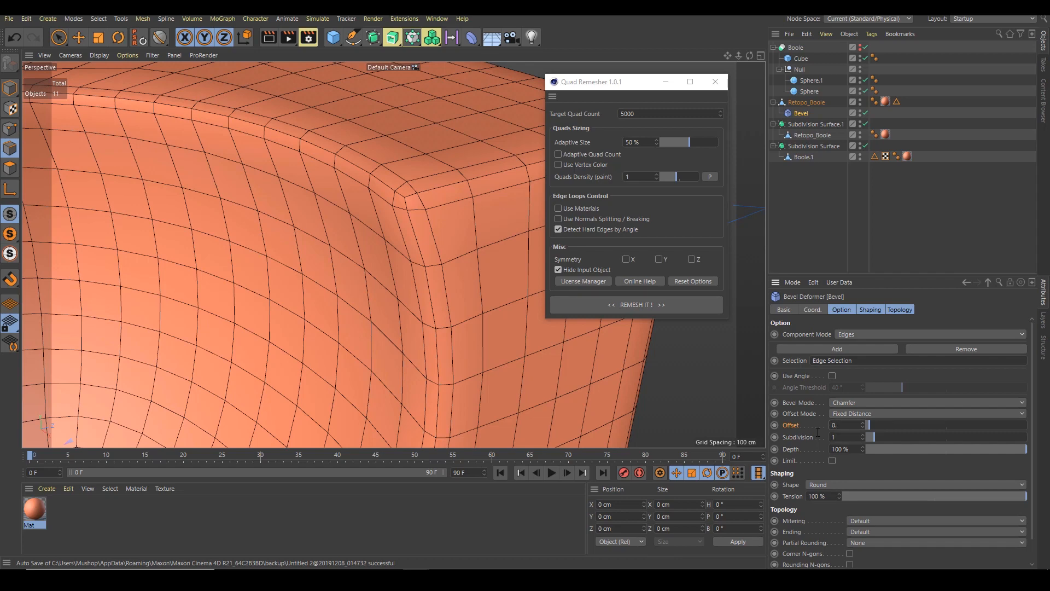
pyautogui.write('0.5')
pyautogui.press('Return')
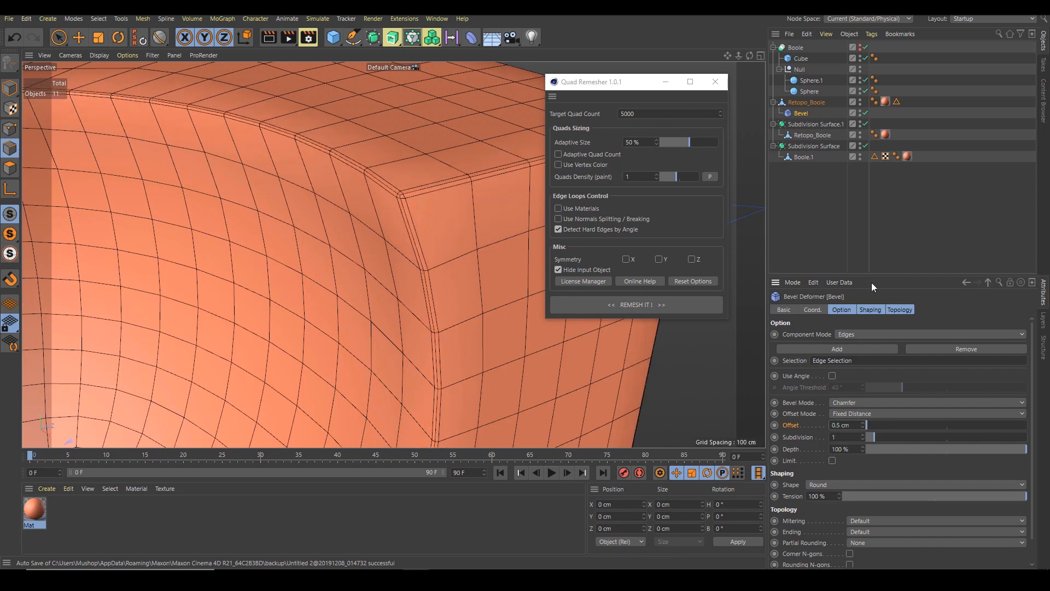
# Put Retopo_Boole with its Bevel under a new Subdivision Surface
pyautogui.click(811, 106)
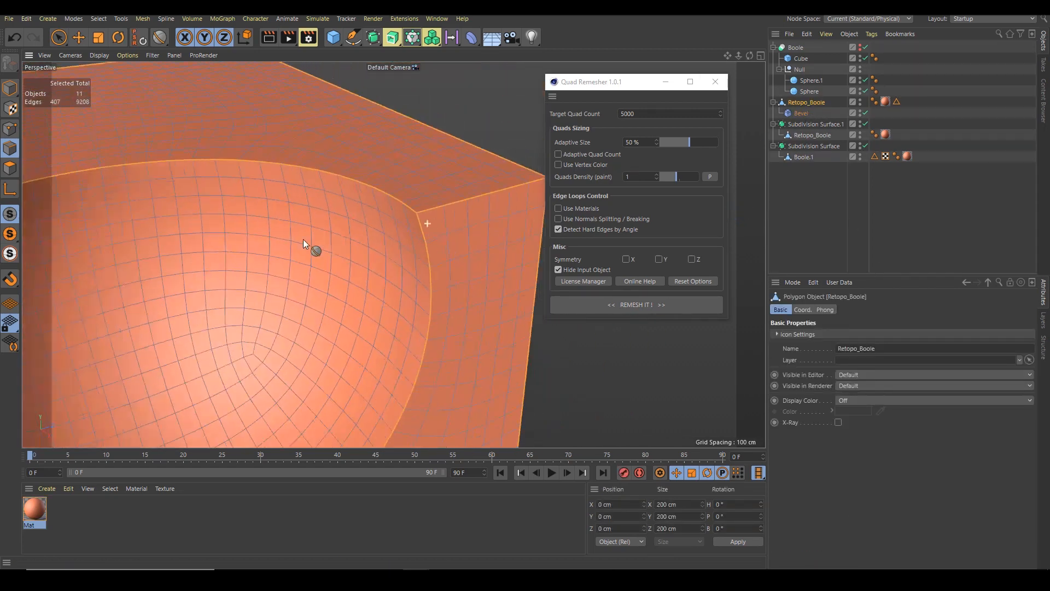
pyautogui.keyDown('alt'); pyautogui.moveTo(303, 239); pyautogui.dragTo(348, 241); pyautogui.keyUp('alt')
pyautogui.scroll(-2, 348, 242)
pyautogui.press('space')
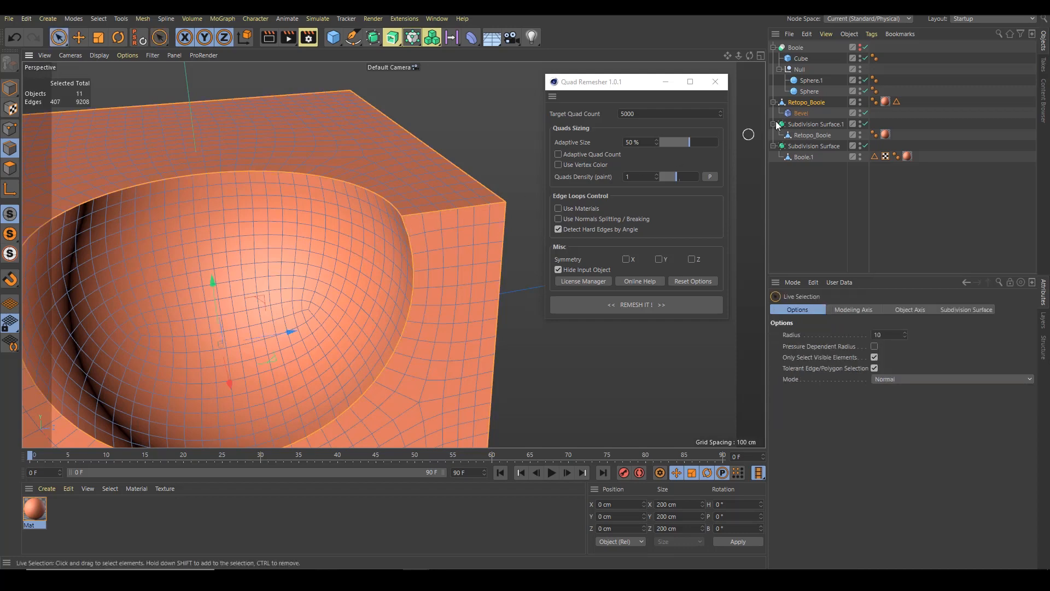
pyautogui.click(374, 38)
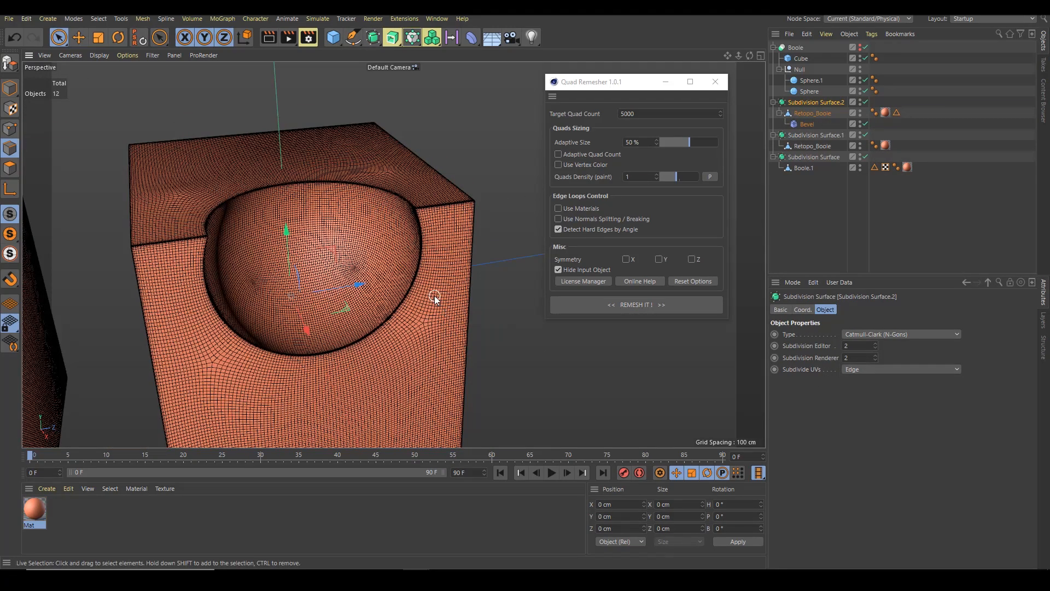
# Raise the Bevel's offset to 2 cm
pyautogui.press('n')
pyautogui.press('a')
pyautogui.moveTo(434, 295)
pyautogui.keyDown('alt'); pyautogui.mouseDown()
pyautogui.moveTo(415, 217)
pyautogui.moveTo(316, 231)
pyautogui.moveTo(368, 211)
pyautogui.moveTo(368, 260)
pyautogui.moveTo(324, 204)
pyautogui.moveTo(264, 236)
pyautogui.mouseUp(); pyautogui.keyUp('alt')
pyautogui.keyDown('alt'); pyautogui.moveTo(269, 229); pyautogui.dragTo(296, 232, button='right'); pyautogui.keyUp('alt')
pyautogui.keyDown('alt'); pyautogui.moveTo(251, 246); pyautogui.dragTo(283, 238); pyautogui.keyUp('alt')
pyautogui.keyDown('alt'); pyautogui.moveTo(211, 246); pyautogui.dragTo(299, 242, button='right'); pyautogui.keyUp('alt')
pyautogui.keyDown('alt'); pyautogui.moveTo(289, 259); pyautogui.dragTo(305, 237); pyautogui.keyUp('alt')
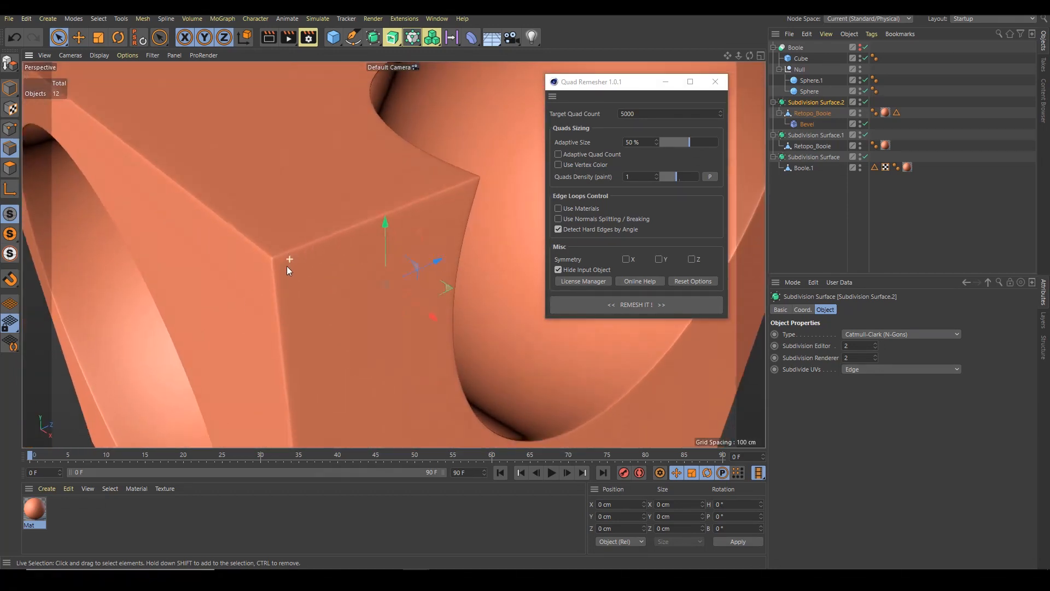
pyautogui.click(806, 123)
pyautogui.keyDown('alt'); pyautogui.moveTo(274, 256); pyautogui.dragTo(295, 259, button='right'); pyautogui.keyUp('alt')
pyautogui.keyDown('alt'); pyautogui.moveTo(294, 259); pyautogui.dragTo(353, 253); pyautogui.keyUp('alt')
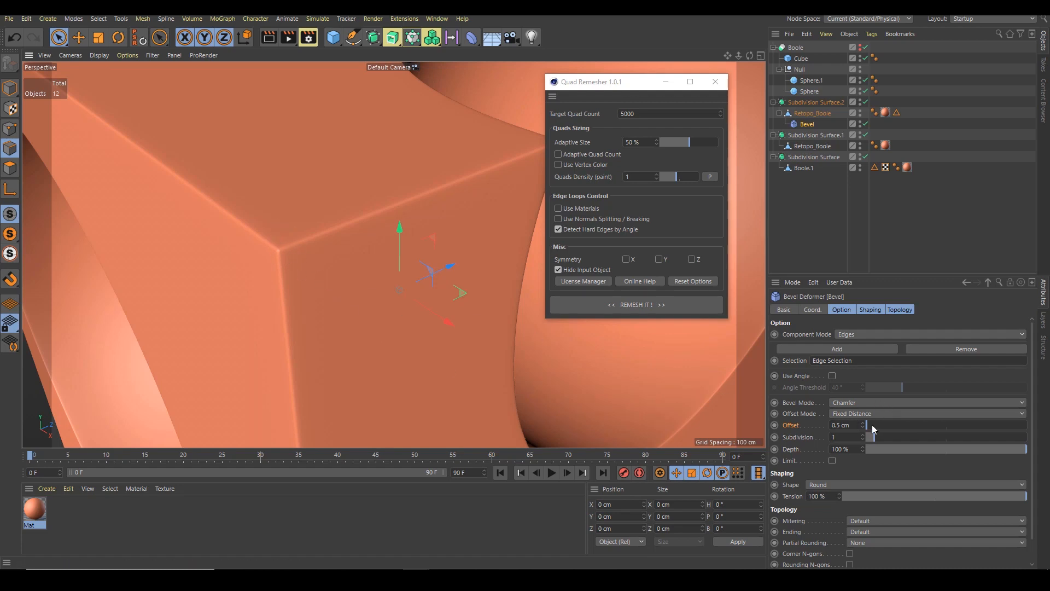
pyautogui.moveTo(867, 426); pyautogui.dragTo(872, 430)
# Inspect the subdivided, bevelled cube's edges from several angles
pyautogui.keyDown('alt'); pyautogui.moveTo(546, 403); pyautogui.dragTo(424, 374, button='right'); pyautogui.keyUp('alt')
pyautogui.keyDown('alt'); pyautogui.moveTo(425, 374); pyautogui.dragTo(284, 277); pyautogui.keyUp('alt')
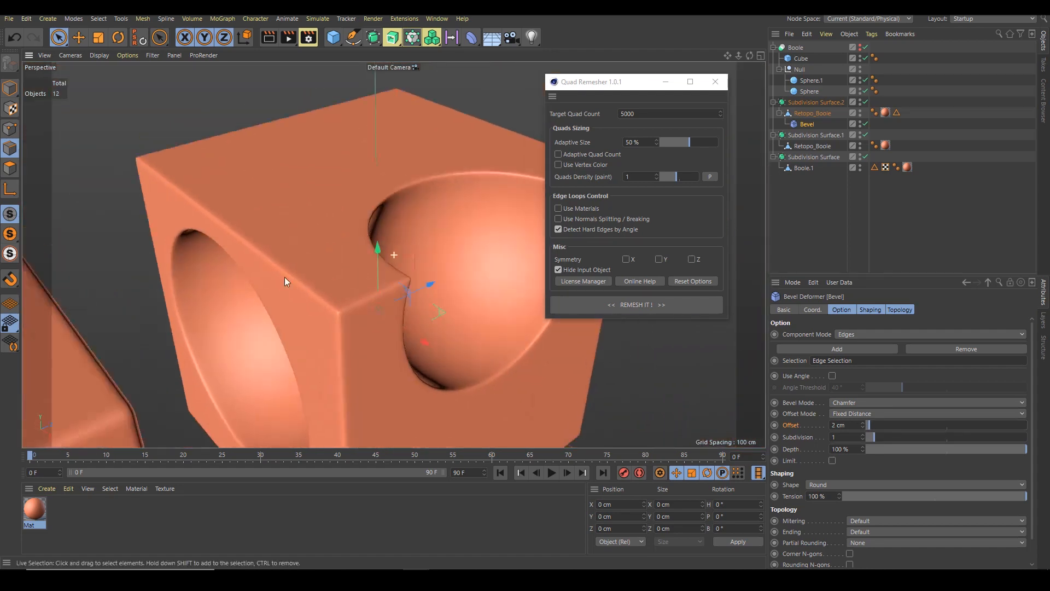
pyautogui.keyDown('alt'); pyautogui.moveTo(426, 323); pyautogui.dragTo(318, 310); pyautogui.keyUp('alt')
pyautogui.keyDown('alt'); pyautogui.moveTo(440, 320); pyautogui.dragTo(425, 269, button='middle'); pyautogui.keyUp('alt')
pyautogui.keyDown('alt'); pyautogui.moveTo(425, 269); pyautogui.dragTo(370, 281, button='right'); pyautogui.keyUp('alt')
pyautogui.keyDown('alt'); pyautogui.moveTo(369, 281); pyautogui.dragTo(401, 218); pyautogui.keyUp('alt')
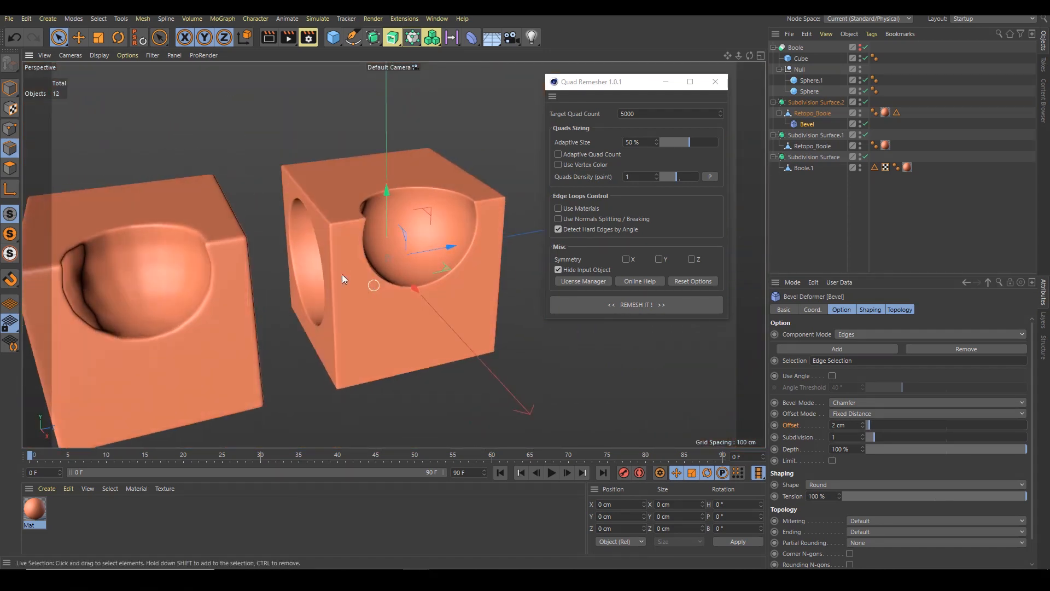
pyautogui.moveTo(401, 218)
pyautogui.keyDown('alt'); pyautogui.mouseDown(button='right')
pyautogui.moveTo(393, 205)
pyautogui.moveTo(439, 212)
pyautogui.moveTo(399, 213)
pyautogui.mouseUp(button='right'); pyautogui.keyUp('alt')
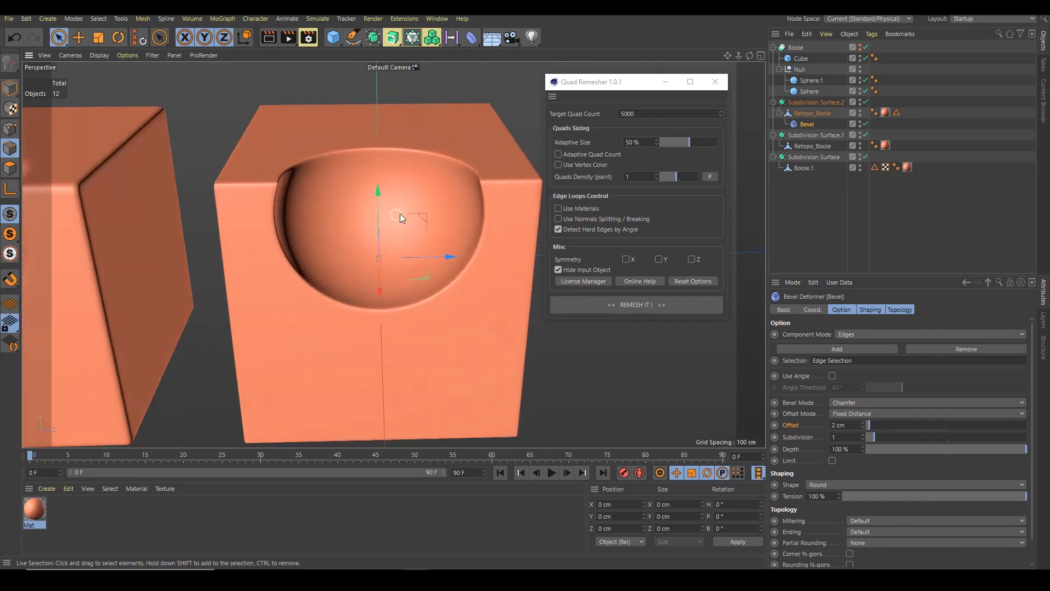
pyautogui.keyDown('alt'); pyautogui.moveTo(400, 214); pyautogui.dragTo(384, 229); pyautogui.keyUp('alt')
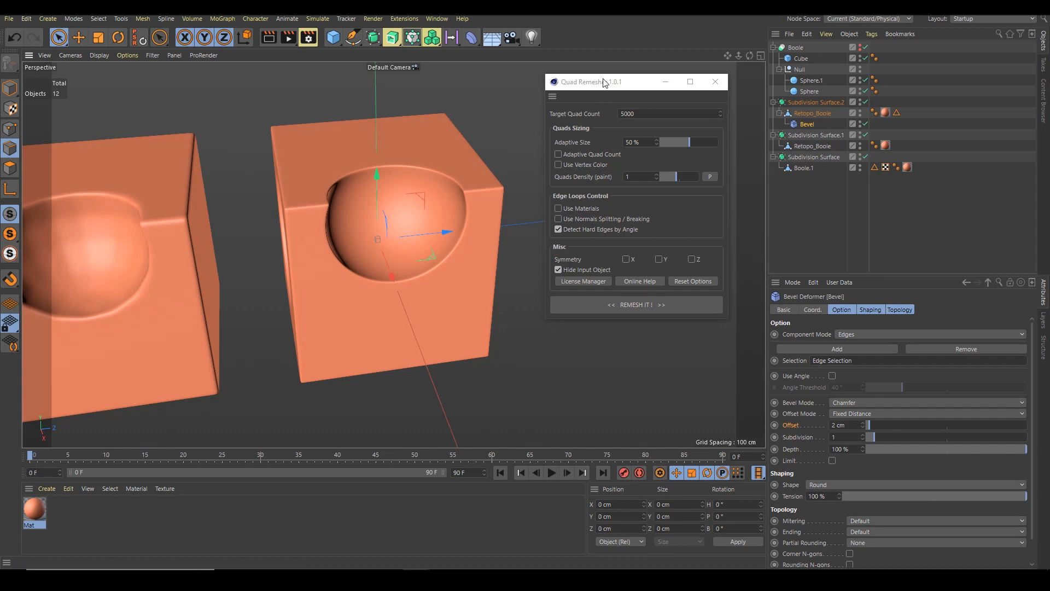
pyautogui.moveTo(604, 82); pyautogui.dragTo(604, 79)
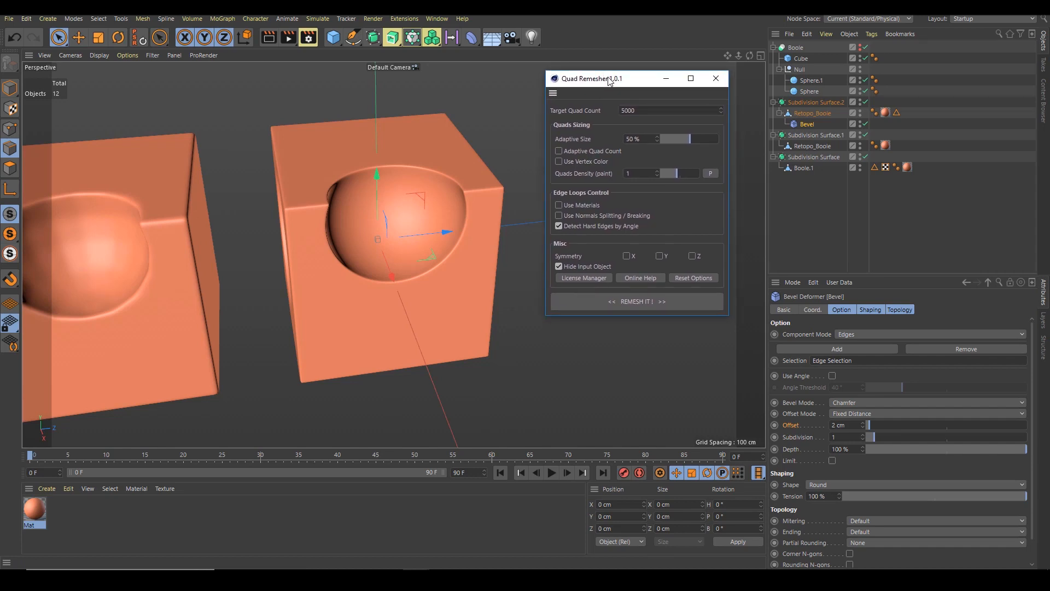
pyautogui.keyDown('alt'); pyautogui.moveTo(420, 232); pyautogui.dragTo(467, 213); pyautogui.keyUp('alt')
pyautogui.scroll(6, 400, 241)
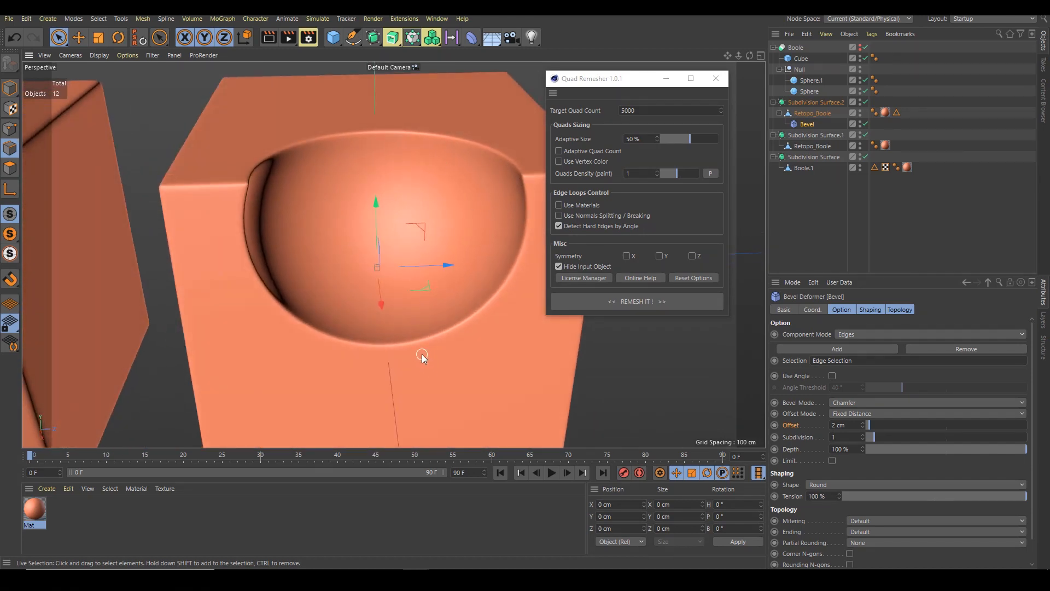
# Select both Subdivision Surface objects and move them aside in the viewport
pyautogui.press('n')
pyautogui.press('b')
pyautogui.moveTo(413, 268)
pyautogui.keyDown('alt'); pyautogui.mouseDown()
pyautogui.moveTo(352, 118)
pyautogui.moveTo(270, 176)
pyautogui.moveTo(270, 164)
pyautogui.moveTo(346, 251)
pyautogui.moveTo(371, 176)
pyautogui.moveTo(409, 224)
pyautogui.moveTo(363, 183)
pyautogui.moveTo(394, 225)
pyautogui.mouseUp(); pyautogui.keyUp('alt')
pyautogui.moveTo(394, 224)
pyautogui.keyDown('alt'); pyautogui.mouseDown(button='right')
pyautogui.moveTo(424, 249)
pyautogui.moveTo(444, 236)
pyautogui.moveTo(374, 225)
pyautogui.mouseUp(button='right'); pyautogui.keyUp('alt')
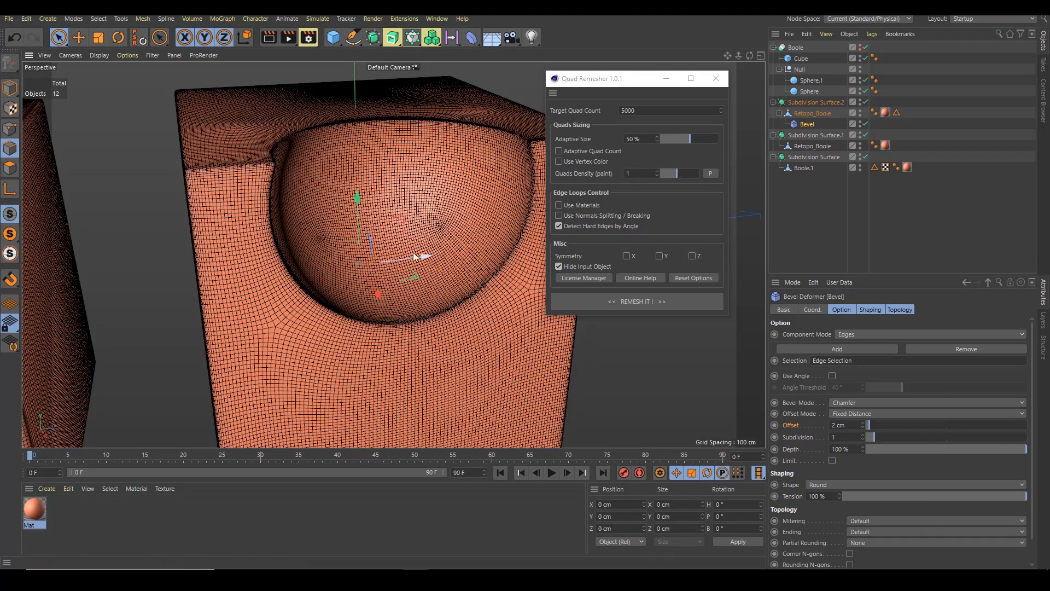
pyautogui.scroll(-5, 323, 224)
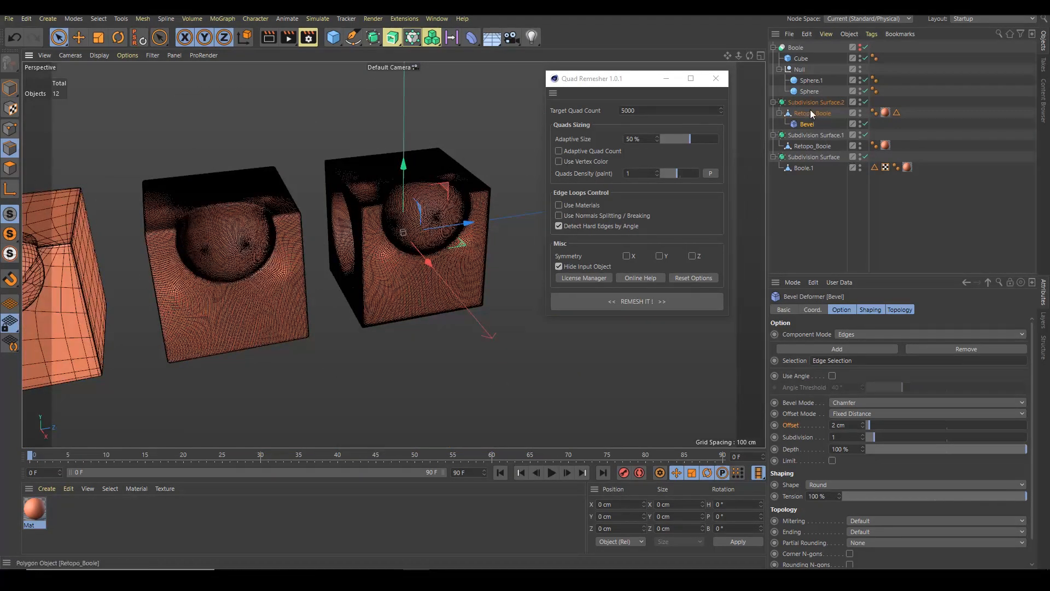
pyautogui.click(814, 102)
pyautogui.keyDown('shift'); pyautogui.click(813, 158); pyautogui.keyUp('shift')
pyautogui.scroll(-2, 464, 221)
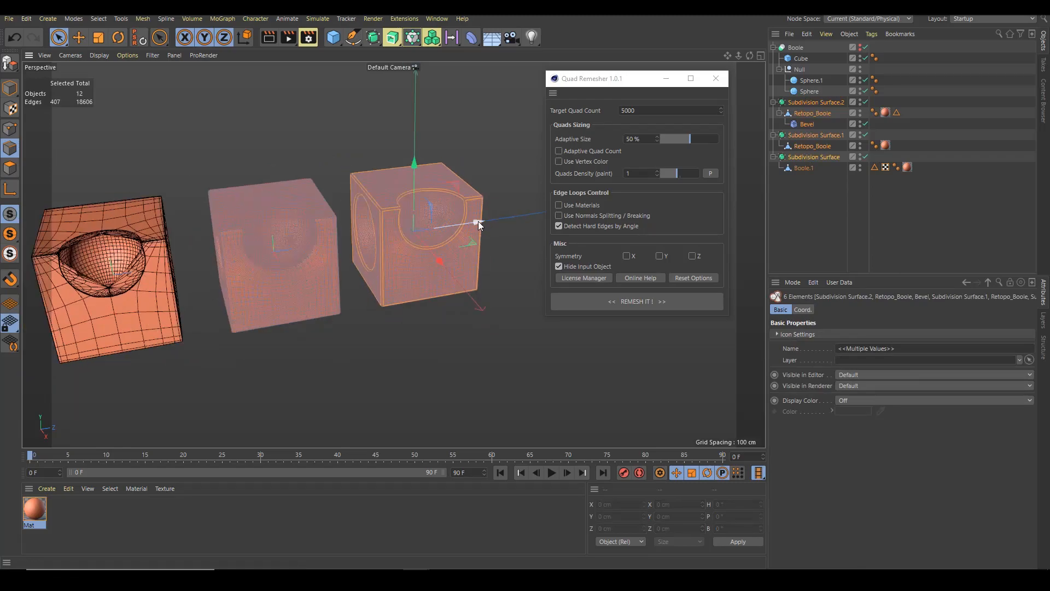
pyautogui.click(9, 87)
pyautogui.moveTo(338, 242); pyautogui.dragTo(158, 288)
pyautogui.click(377, 294)
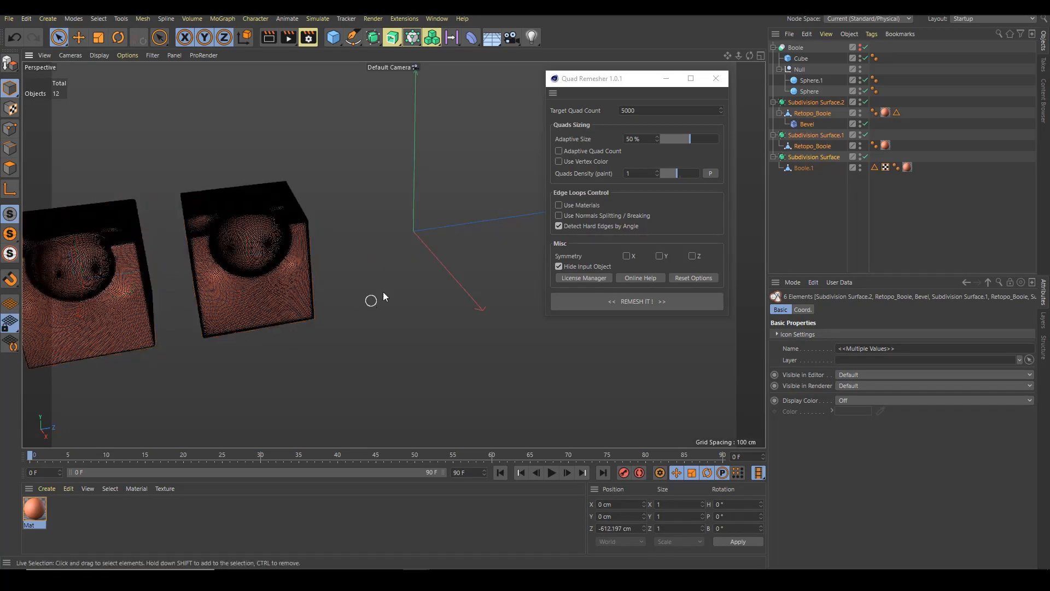
# Unhide the original Boole object and frame it in the view
pyautogui.moveTo(860, 46); pyautogui.dragTo(858, 61)
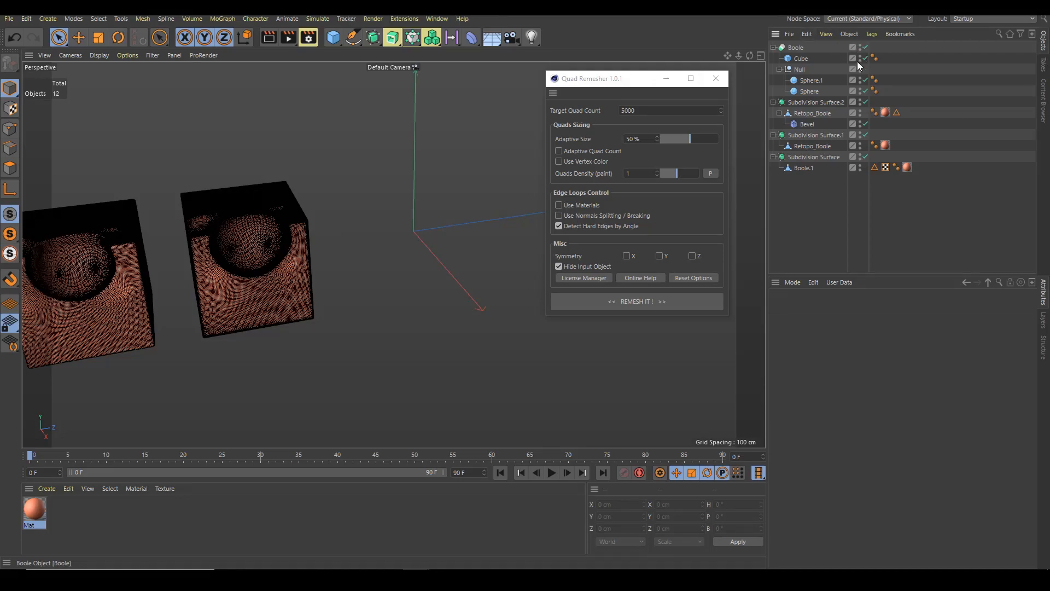
pyautogui.click(790, 48)
pyautogui.press('o')
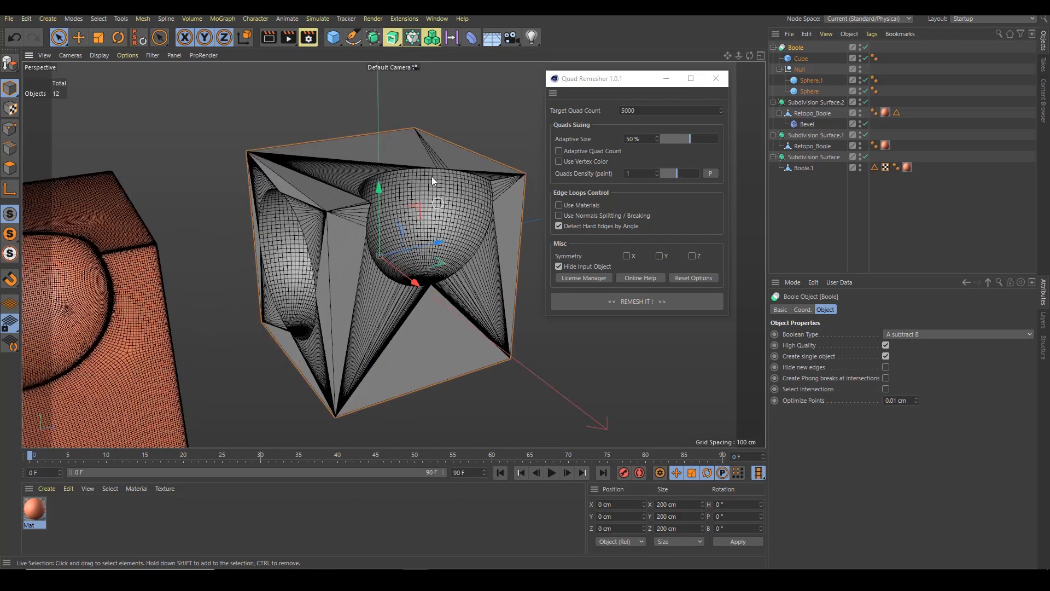
pyautogui.scroll(3, 438, 213)
pyautogui.keyDown('alt'); pyautogui.moveTo(432, 185); pyautogui.dragTo(363, 210, button='right'); pyautogui.keyUp('alt')
# Remesh the Boole with Quad Remesher at a target quad count of 1000
pyautogui.click(638, 110)
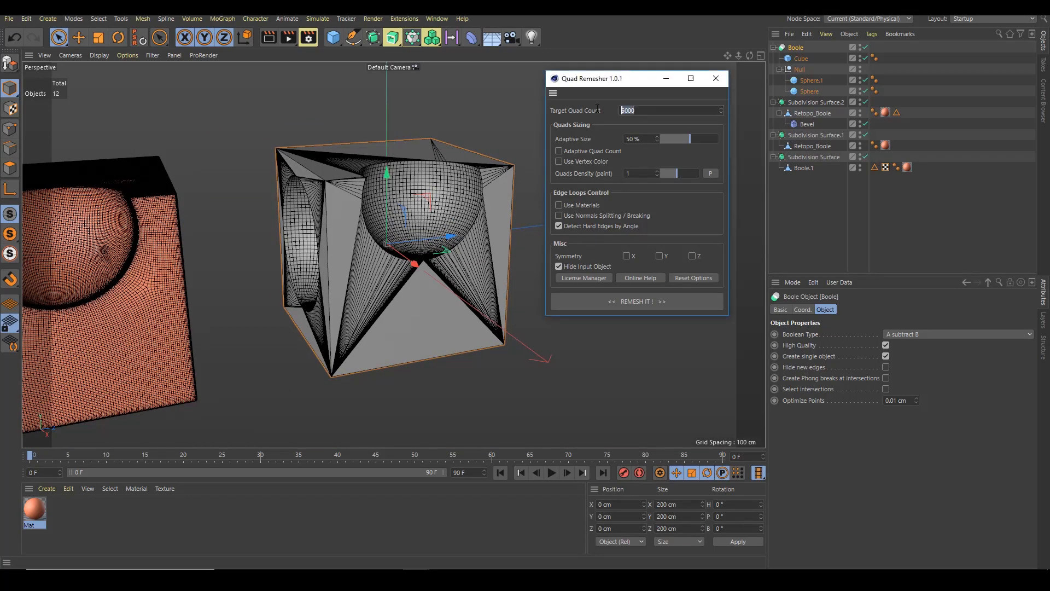
pyautogui.moveTo(643, 112); pyautogui.dragTo(587, 113)
pyautogui.write('1000')
pyautogui.click(623, 302)
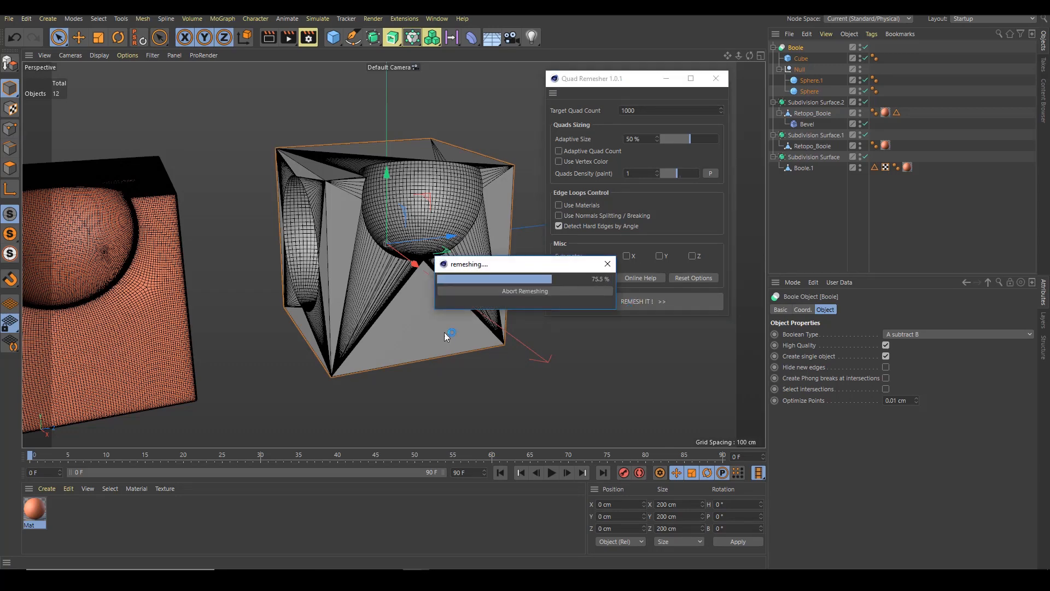
# Inspect the polygon layout of the newly remeshed Retopo_Boole
pyautogui.keyDown('alt'); pyautogui.moveTo(469, 221); pyautogui.dragTo(538, 220); pyautogui.keyUp('alt')
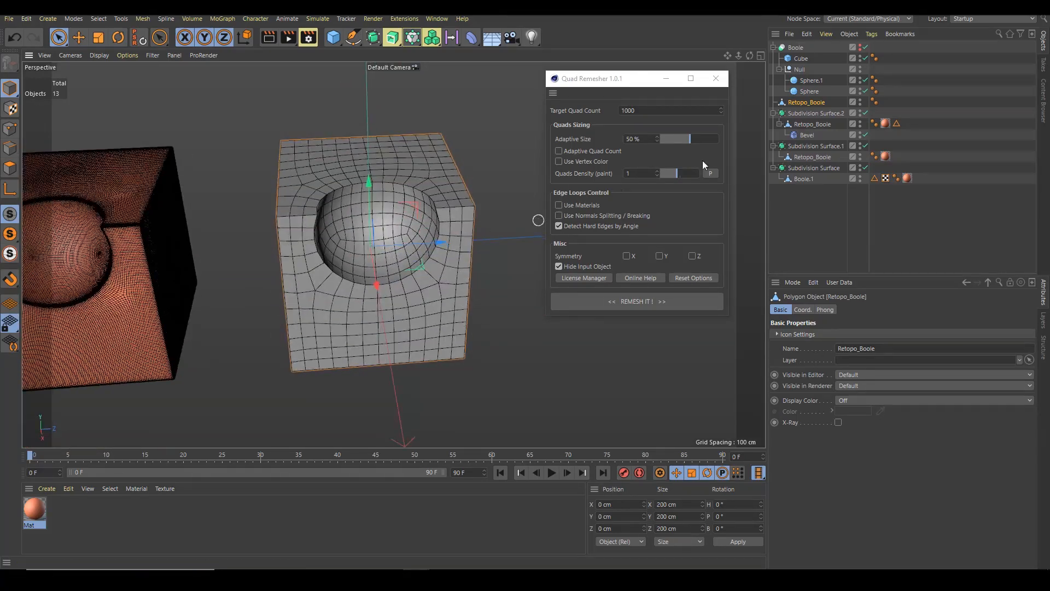
pyautogui.click(10, 167)
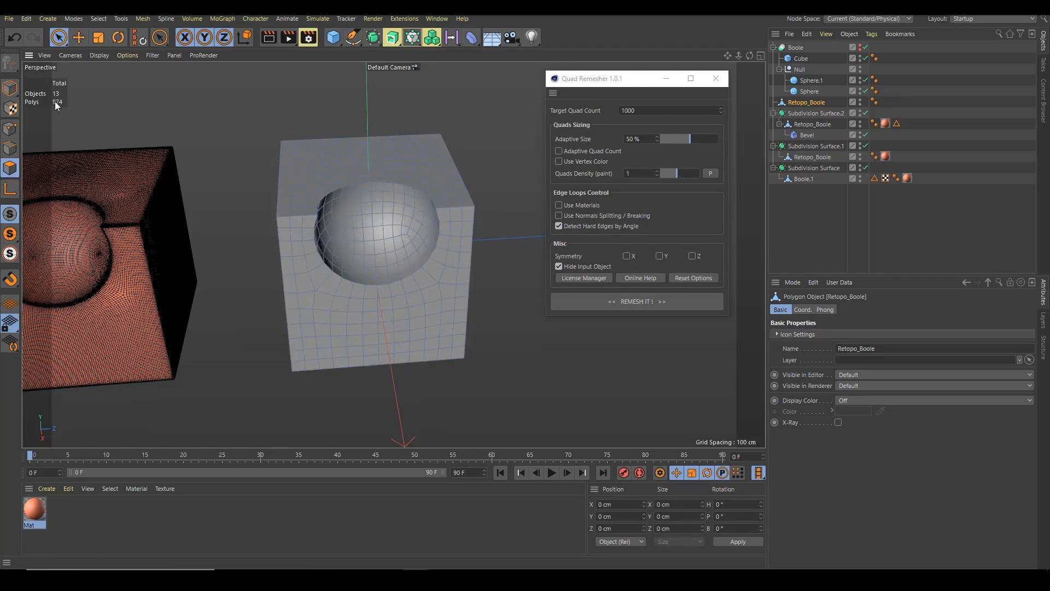
pyautogui.keyDown('alt'); pyautogui.moveTo(353, 220); pyautogui.dragTo(361, 184); pyautogui.keyUp('alt')
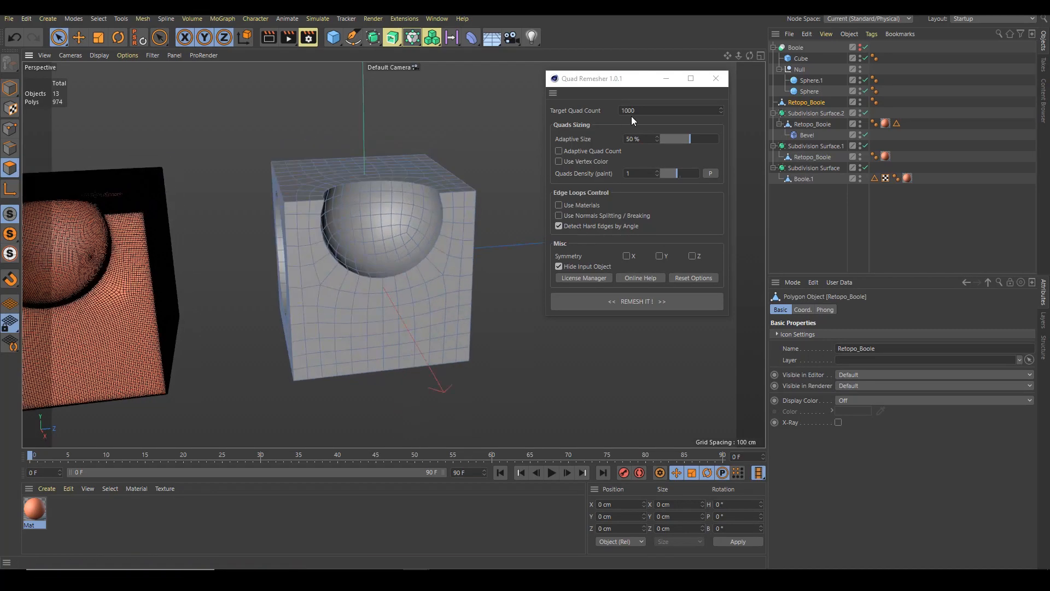
pyautogui.doubleClick(645, 110)
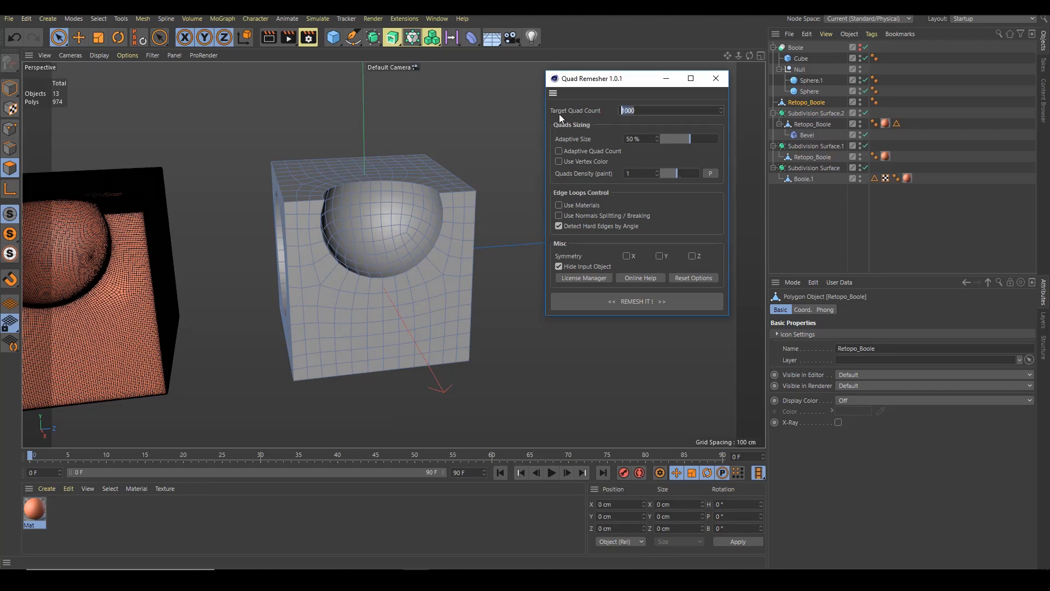
pyautogui.click(641, 111)
pyautogui.keyDown('alt'); pyautogui.moveTo(350, 229); pyautogui.dragTo(463, 218, button='right'); pyautogui.keyUp('alt')
pyautogui.keyDown('alt'); pyautogui.moveTo(463, 218); pyautogui.dragTo(454, 220); pyautogui.keyUp('alt')
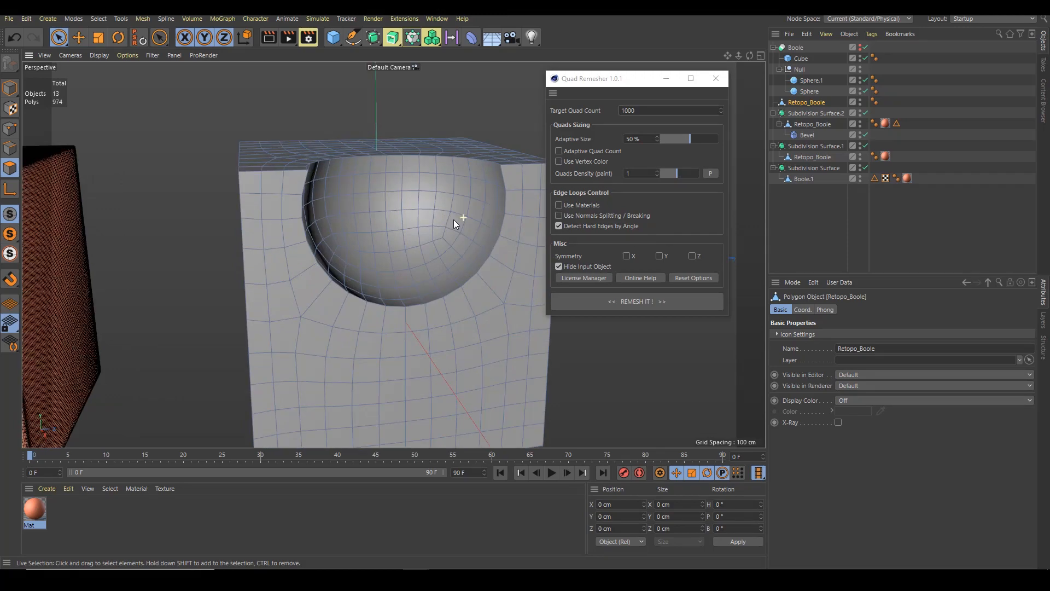
pyautogui.keyDown('alt'); pyautogui.moveTo(454, 220); pyautogui.dragTo(408, 217, button='right'); pyautogui.keyUp('alt')
pyautogui.keyDown('alt'); pyautogui.moveTo(408, 217); pyautogui.dragTo(377, 214); pyautogui.keyUp('alt')
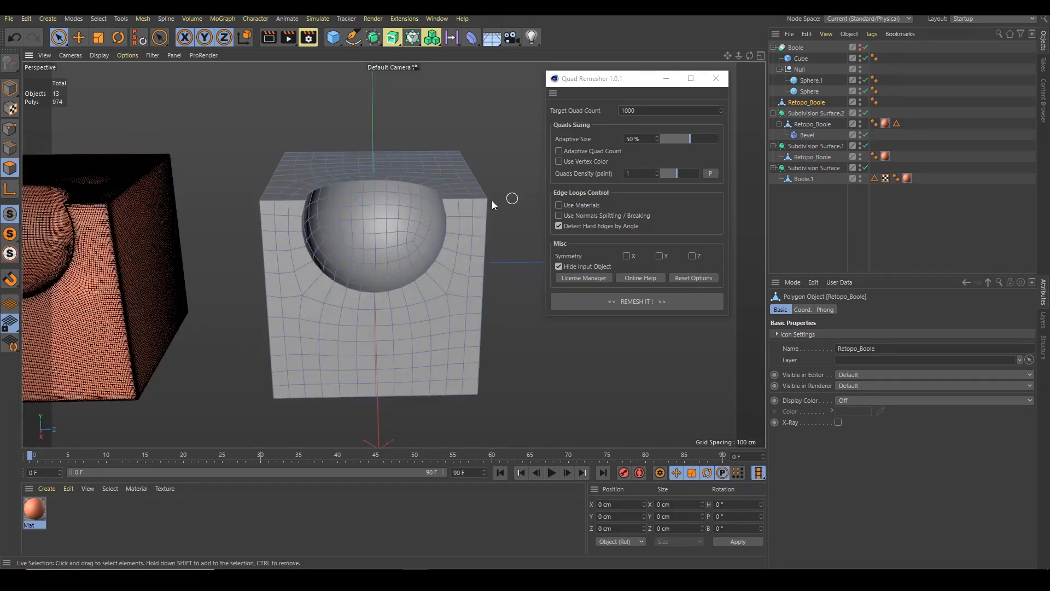
# Apply the Mat material to the new Retopo_Boole
pyautogui.moveTo(39, 500); pyautogui.dragTo(318, 277)
pyautogui.keyDown('alt'); pyautogui.moveTo(416, 265); pyautogui.dragTo(352, 273, button='right'); pyautogui.keyUp('alt')
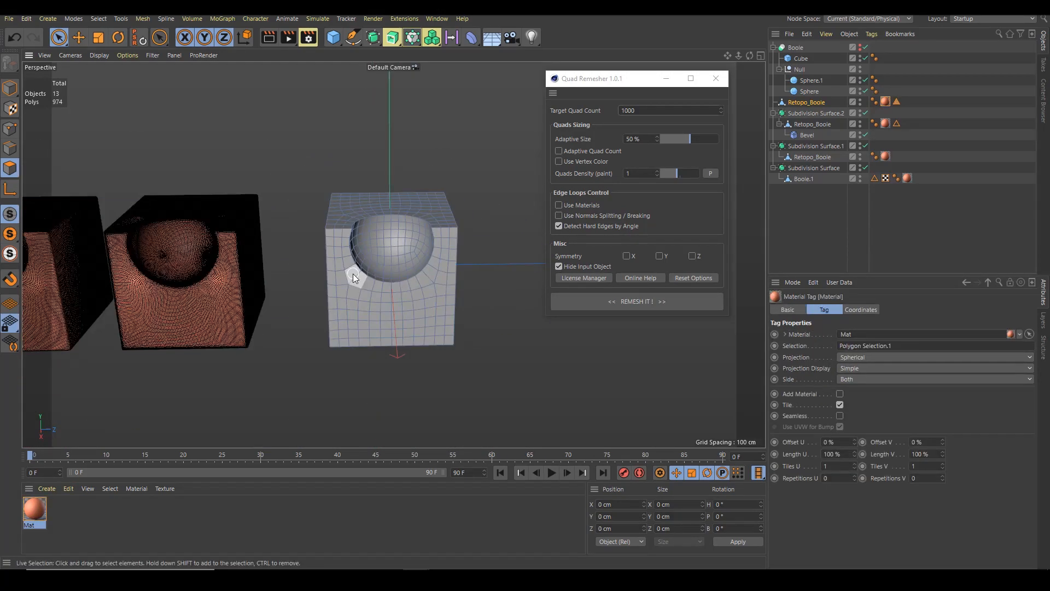
pyautogui.keyDown('alt'); pyautogui.moveTo(278, 264); pyautogui.dragTo(232, 242, button='right'); pyautogui.keyUp('alt')
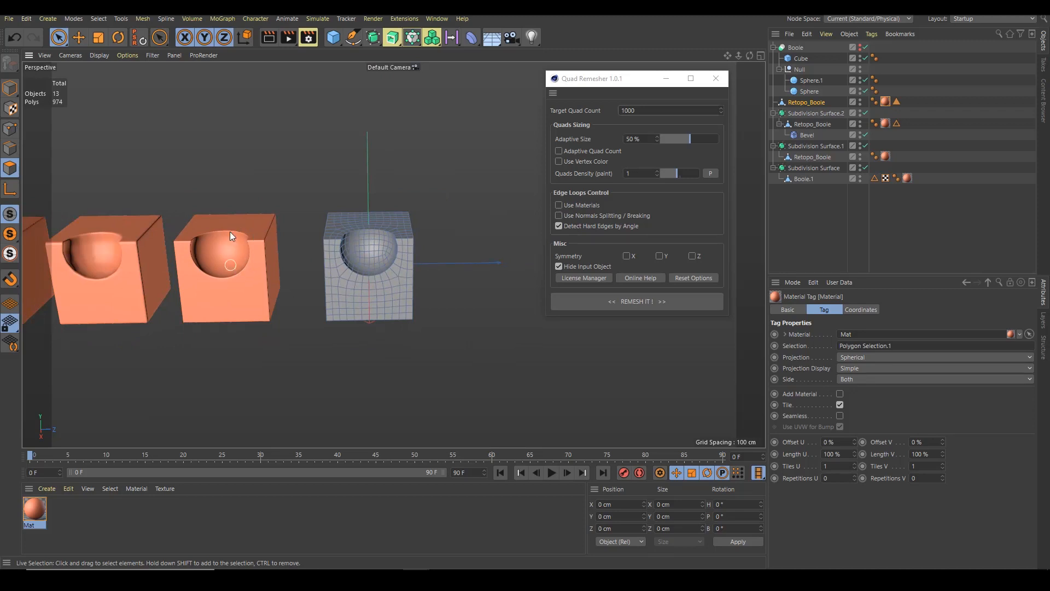
# Apply the Mat material to the remaining grey remeshed cube
pyautogui.click(808, 135)
pyautogui.click(807, 114)
pyautogui.keyDown('alt'); pyautogui.moveTo(418, 250); pyautogui.dragTo(342, 256); pyautogui.keyUp('alt')
pyautogui.keyDown('alt'); pyautogui.moveTo(343, 257); pyautogui.dragTo(365, 260, button='right'); pyautogui.keyUp('alt')
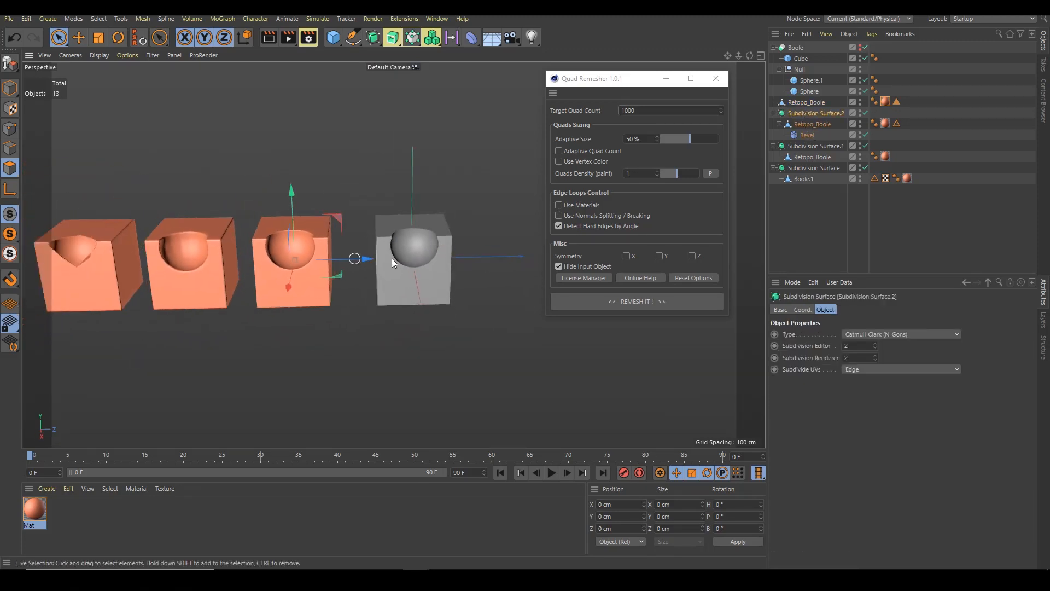
pyautogui.keyDown('alt'); pyautogui.moveTo(366, 263); pyautogui.dragTo(350, 271); pyautogui.keyUp('alt')
pyautogui.moveTo(34, 509); pyautogui.dragTo(430, 256)
# Switch to the open Test project
pyautogui.keyDown('alt'); pyautogui.moveTo(429, 256); pyautogui.dragTo(459, 253, button='right'); pyautogui.keyUp('alt')
pyautogui.keyDown('alt'); pyautogui.moveTo(412, 257); pyautogui.dragTo(478, 248); pyautogui.keyUp('alt')
pyautogui.keyDown('alt'); pyautogui.moveTo(416, 253); pyautogui.dragTo(408, 254, button='right'); pyautogui.keyUp('alt')
pyautogui.keyDown('alt'); pyautogui.moveTo(408, 255); pyautogui.dragTo(378, 237); pyautogui.keyUp('alt')
pyautogui.keyDown('alt'); pyautogui.moveTo(379, 238); pyautogui.dragTo(412, 201, button='right'); pyautogui.keyUp('alt')
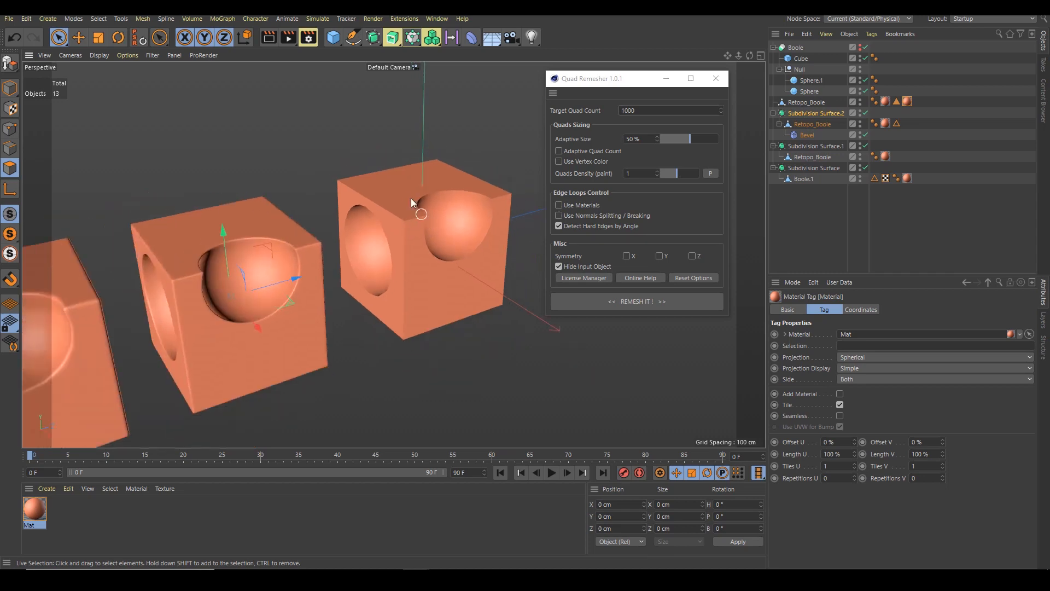
pyautogui.keyDown('alt'); pyautogui.moveTo(415, 231); pyautogui.dragTo(385, 186, button='middle'); pyautogui.keyUp('alt')
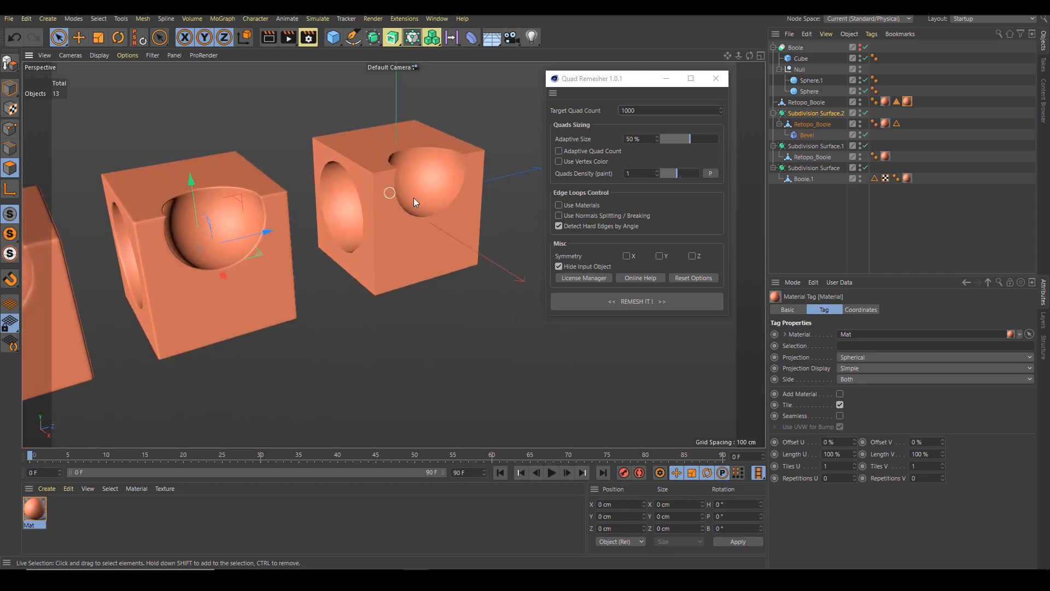
pyautogui.press('v')
pyautogui.moveTo(411, 219)
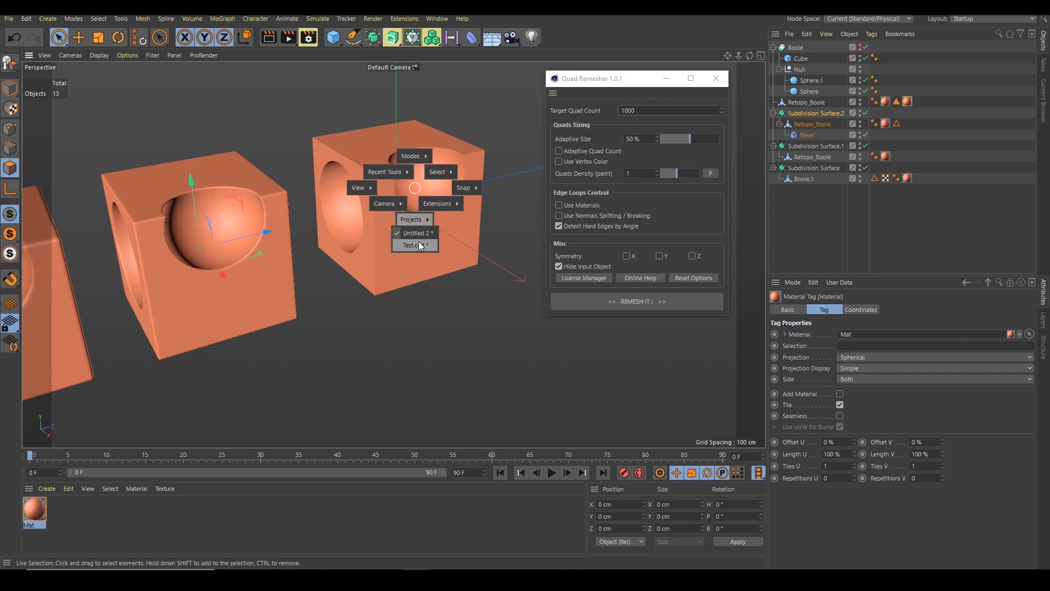
pyautogui.click(420, 245)
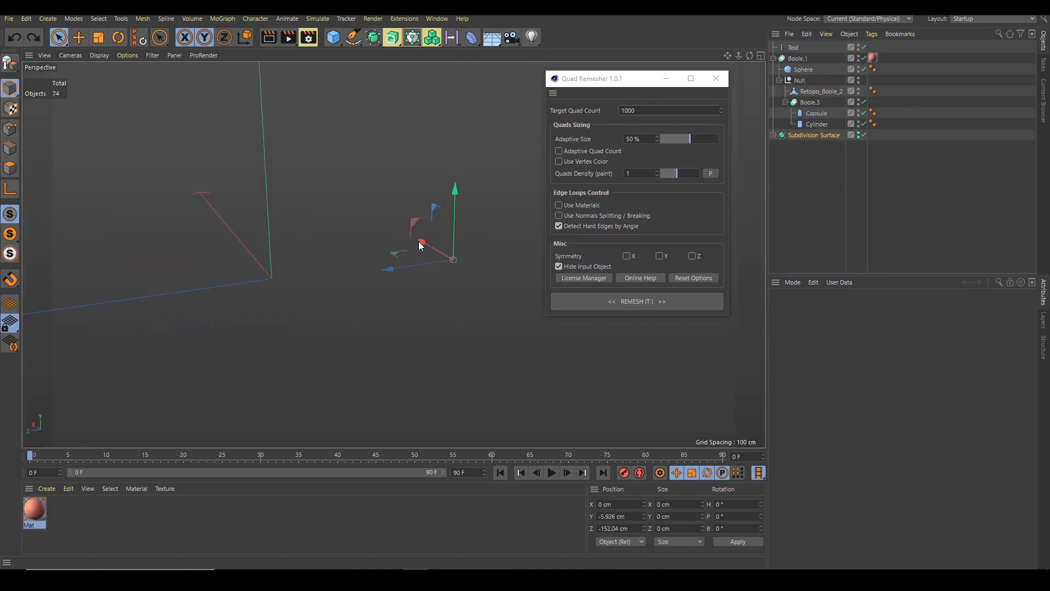
# Examine the chair models' meshes in wireframe shading
pyautogui.moveTo(434, 226)
pyautogui.keyDown('alt'); pyautogui.mouseDown()
pyautogui.moveTo(412, 219)
pyautogui.moveTo(427, 222)
pyautogui.mouseUp(); pyautogui.keyUp('alt')
pyautogui.keyDown('alt'); pyautogui.moveTo(457, 260); pyautogui.dragTo(490, 248); pyautogui.keyUp('alt')
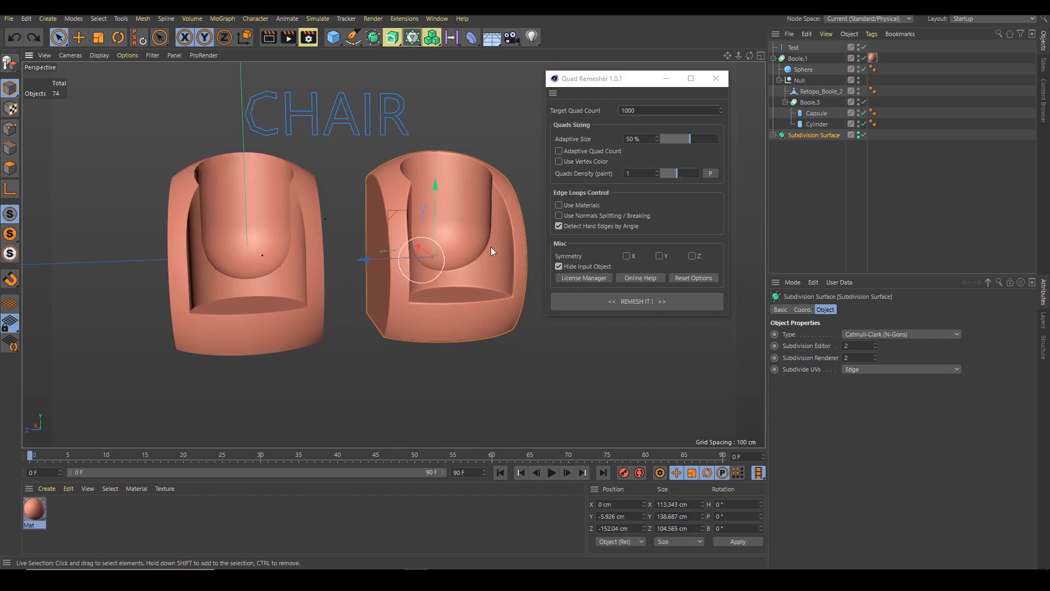
pyautogui.click(822, 173)
pyautogui.press('n')
pyautogui.press('b')
pyautogui.keyDown('alt'); pyautogui.moveTo(253, 297); pyautogui.dragTo(251, 257); pyautogui.keyUp('alt')
pyautogui.scroll(3, 251, 257)
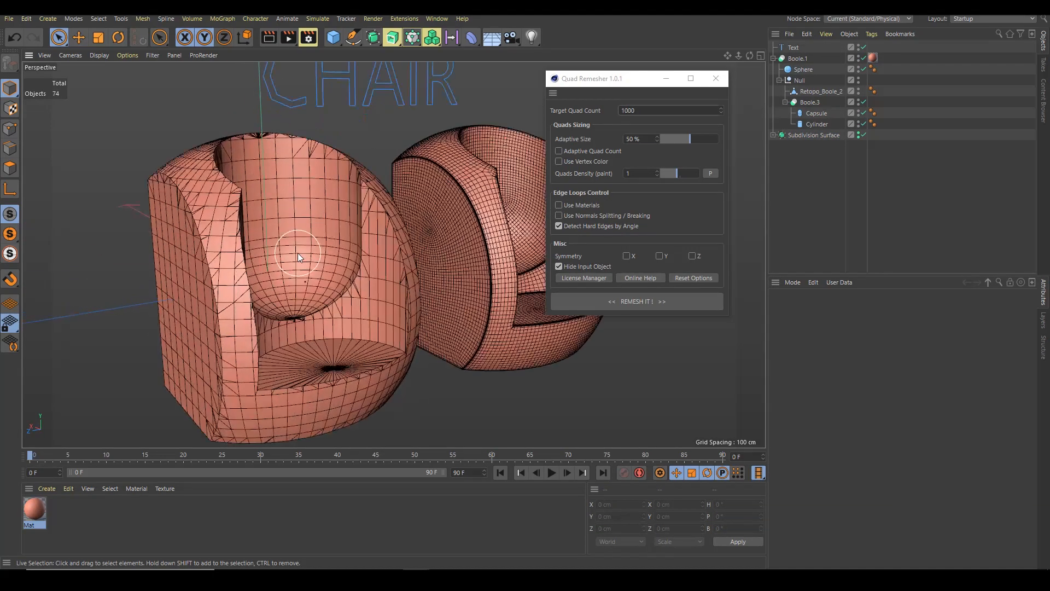
pyautogui.keyDown('alt'); pyautogui.moveTo(368, 257); pyautogui.dragTo(385, 255); pyautogui.keyUp('alt')
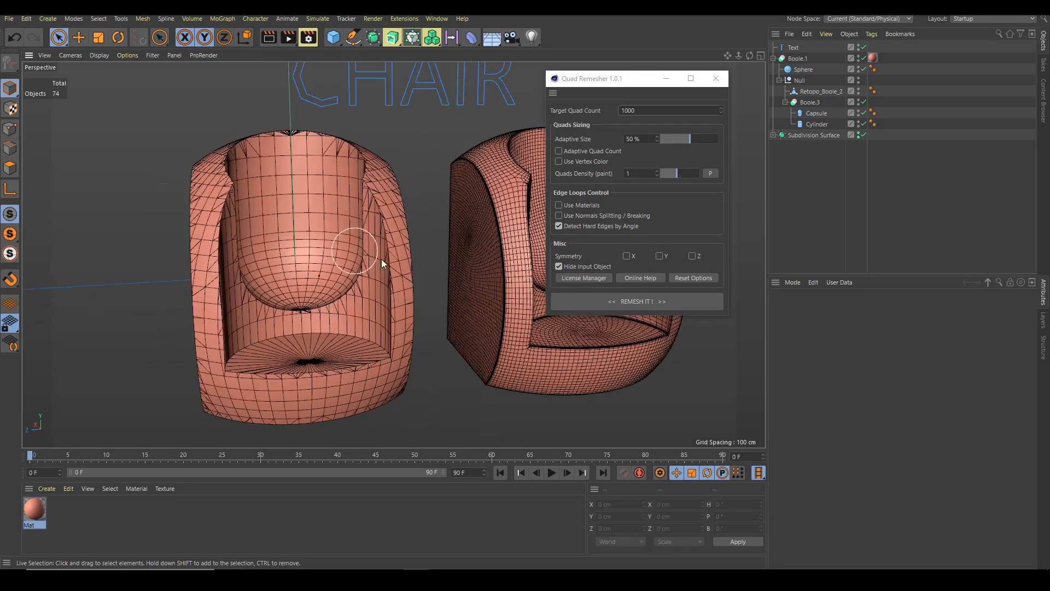
# Disable the Subdivision Surface object to hide the subdivided chair
pyautogui.keyDown('alt'); pyautogui.moveTo(176, 249); pyautogui.dragTo(301, 225); pyautogui.keyUp('alt')
pyautogui.scroll(-4, 381, 209)
pyautogui.keyDown('alt'); pyautogui.moveTo(371, 228); pyautogui.dragTo(413, 236); pyautogui.keyUp('alt')
pyautogui.scroll(-2, 413, 232)
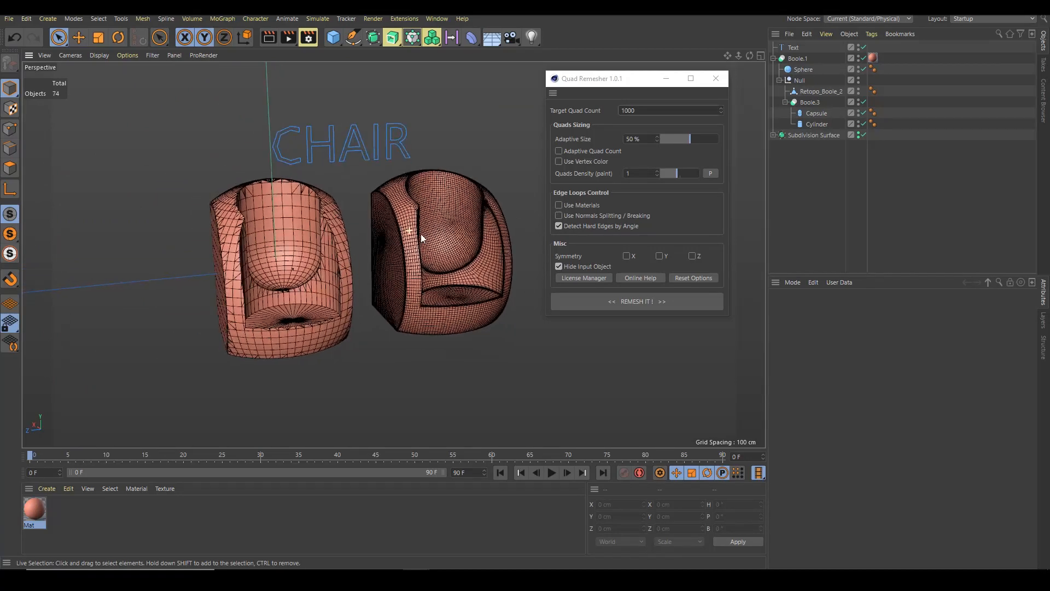
pyautogui.scroll(5, 415, 233)
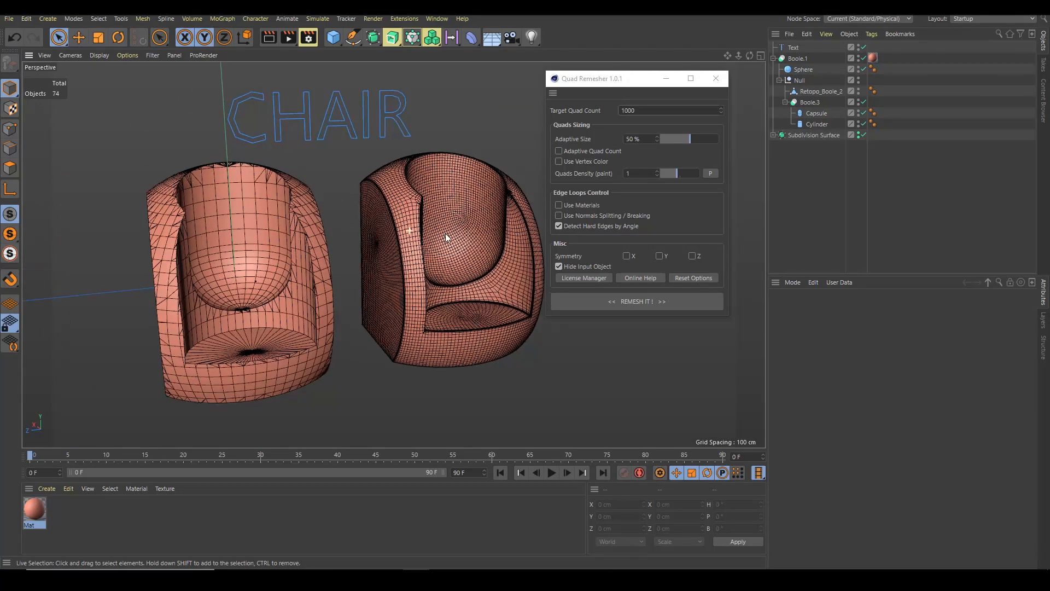
pyautogui.keyDown('alt'); pyautogui.click(858, 135); pyautogui.keyUp('alt')
# Disable Boole.1 to show the original box, capsule and cylinder primitives
pyautogui.keyDown('alt'); pyautogui.moveTo(316, 234); pyautogui.dragTo(470, 188); pyautogui.keyUp('alt')
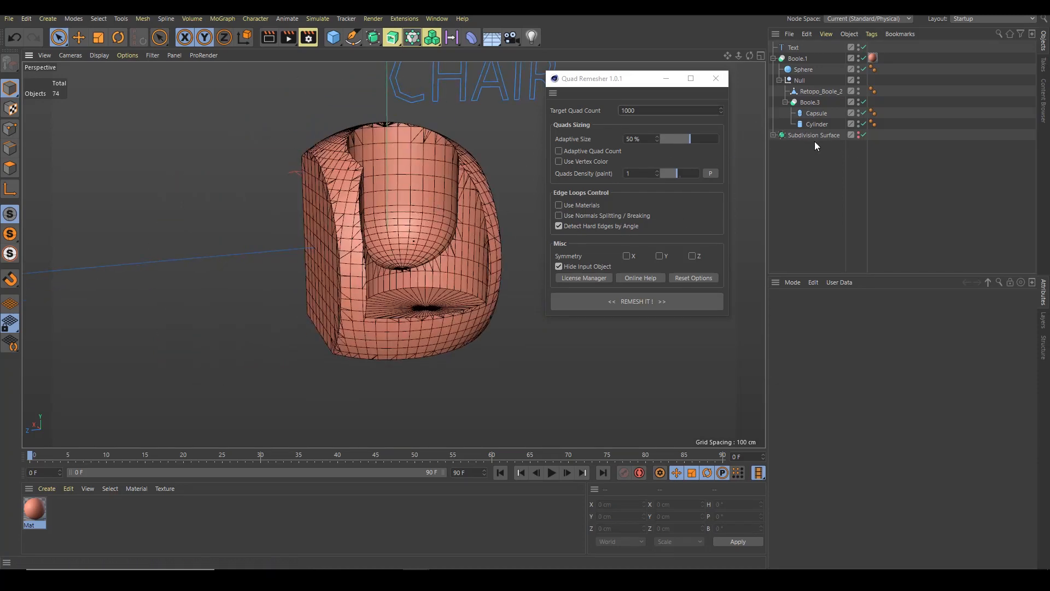
pyautogui.scroll(3, 422, 205)
pyautogui.scroll(-3, 422, 206)
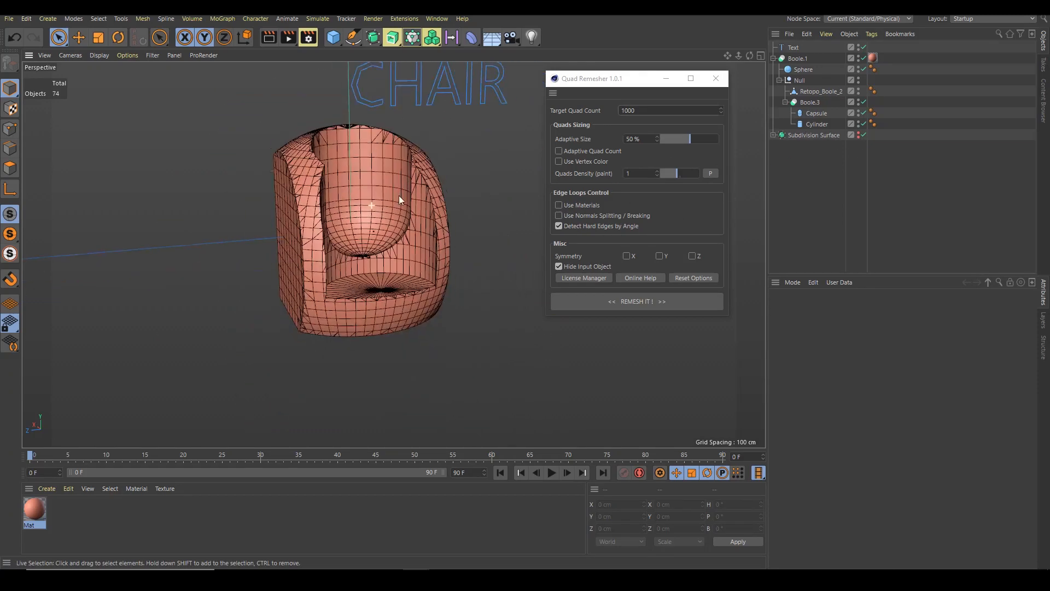
pyautogui.click(798, 58)
pyautogui.keyDown('alt'); pyautogui.moveTo(507, 155); pyautogui.dragTo(388, 198); pyautogui.keyUp('alt')
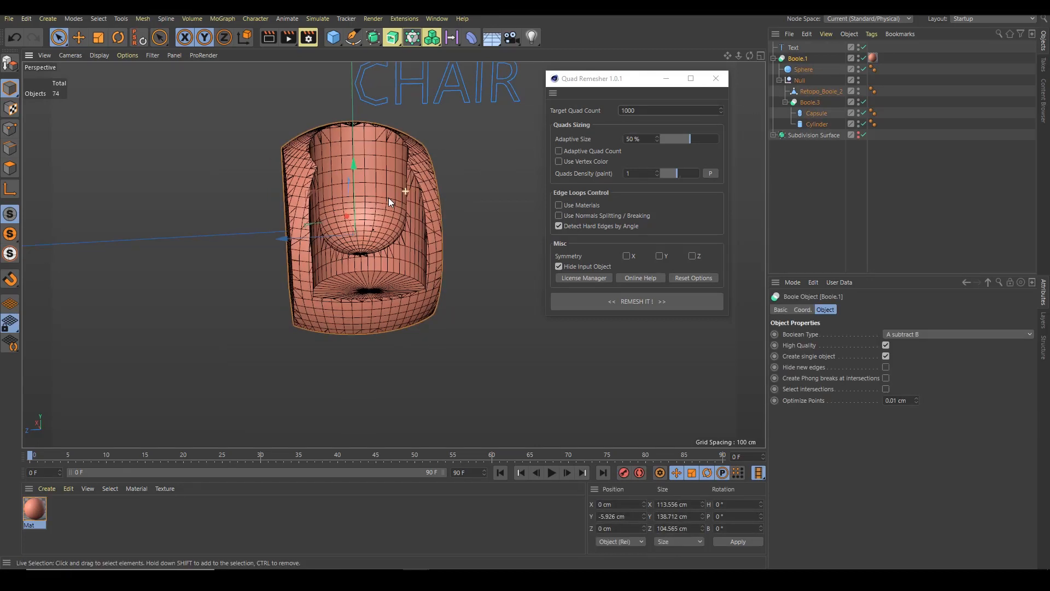
pyautogui.click(863, 58)
# Switch the viewport display to Gouraud shading without wireframe
pyautogui.keyDown('alt'); pyautogui.moveTo(461, 226); pyautogui.dragTo(409, 235); pyautogui.keyUp('alt')
pyautogui.keyDown('alt'); pyautogui.moveTo(409, 235); pyautogui.dragTo(304, 241, button='right'); pyautogui.keyUp('alt')
pyautogui.keyDown('alt'); pyautogui.moveTo(305, 242); pyautogui.dragTo(382, 186); pyautogui.keyUp('alt')
pyautogui.keyDown('alt'); pyautogui.moveTo(372, 189); pyautogui.dragTo(400, 198, button='right'); pyautogui.keyUp('alt')
pyautogui.keyDown('alt'); pyautogui.moveTo(399, 198); pyautogui.dragTo(470, 221); pyautogui.keyUp('alt')
pyautogui.press('n')
pyautogui.press('a')
pyautogui.keyDown('alt'); pyautogui.moveTo(470, 222); pyautogui.dragTo(345, 205, button='right'); pyautogui.keyUp('alt')
pyautogui.keyDown('alt'); pyautogui.moveTo(415, 197); pyautogui.dragTo(399, 183); pyautogui.keyUp('alt')
pyautogui.keyDown('alt'); pyautogui.moveTo(398, 183); pyautogui.dragTo(441, 174, button='right'); pyautogui.keyUp('alt')
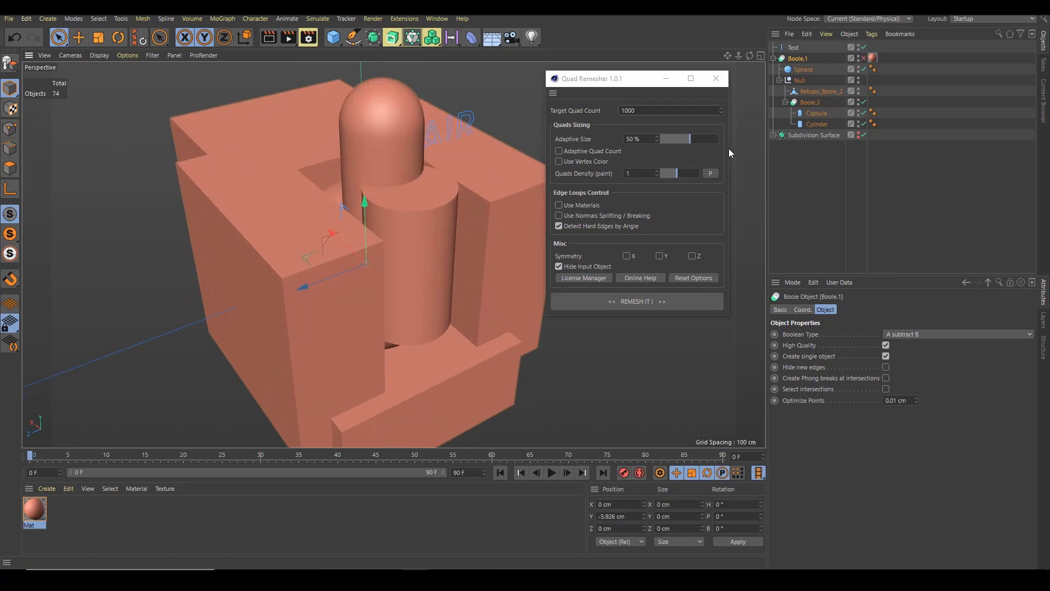
# Inspect the remeshed Retopo_Boole_2 and Boole.3 meshes up close from several angles
pyautogui.click(817, 124)
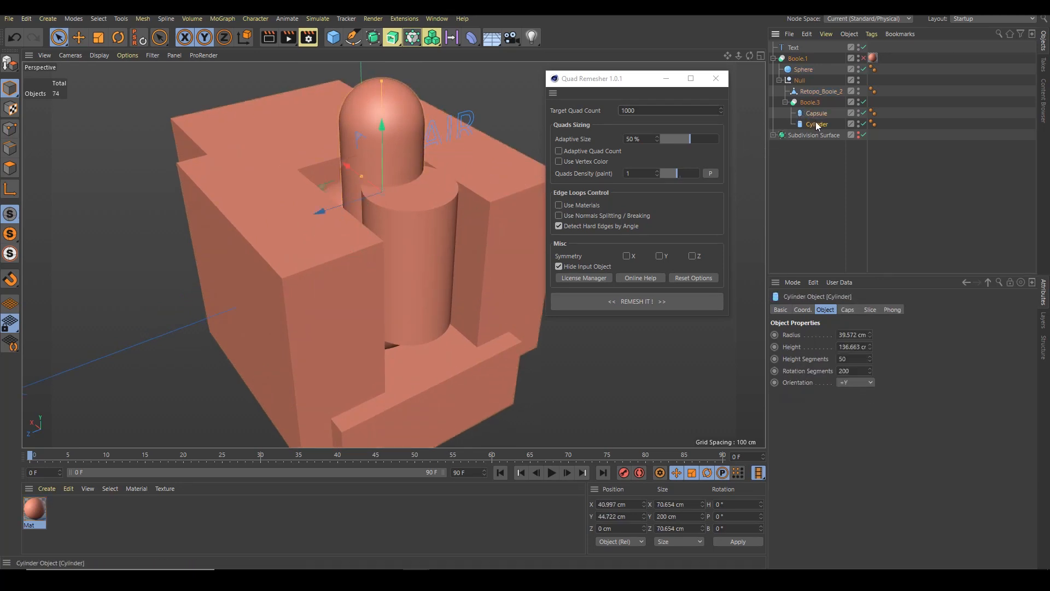
pyautogui.click(815, 92)
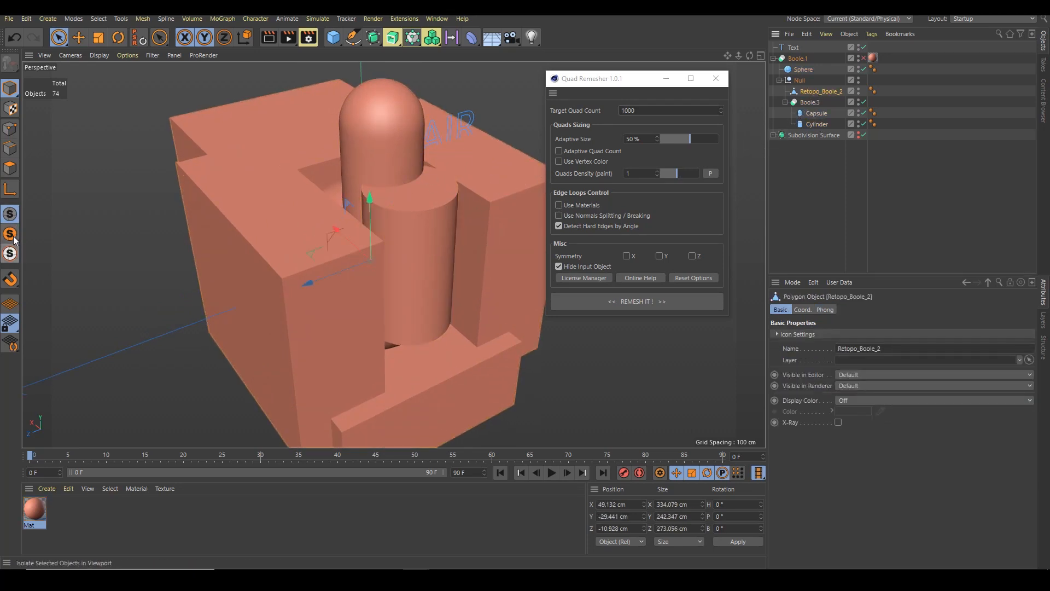
pyautogui.keyDown('alt'); pyautogui.moveTo(196, 216); pyautogui.dragTo(418, 201); pyautogui.keyUp('alt')
pyautogui.keyDown('alt'); pyautogui.moveTo(384, 249); pyautogui.dragTo(414, 212); pyautogui.keyUp('alt')
pyautogui.keyDown('alt'); pyautogui.moveTo(343, 313); pyautogui.dragTo(286, 219); pyautogui.keyUp('alt')
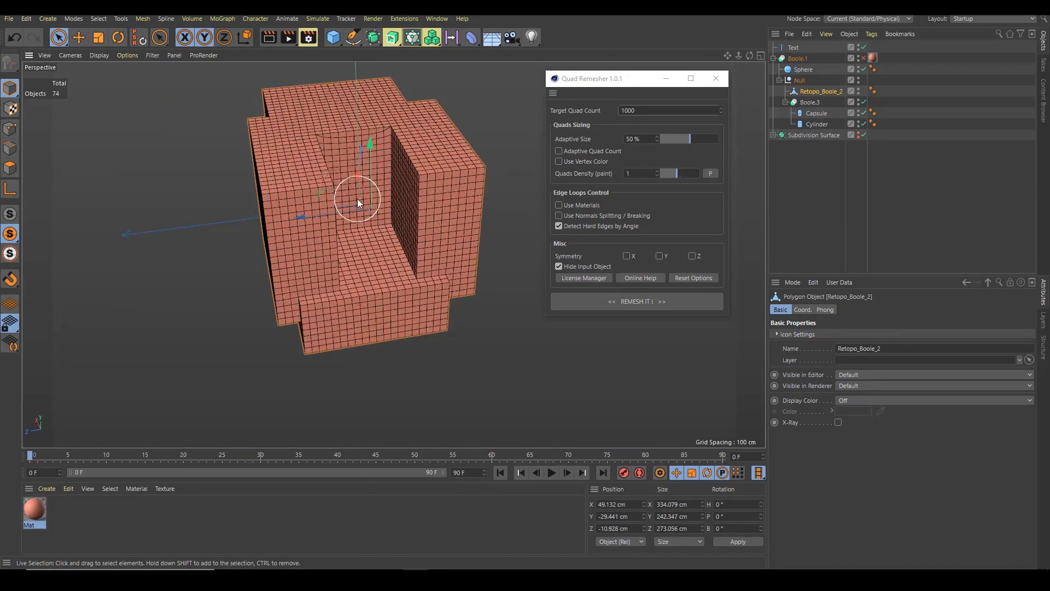
pyautogui.keyDown('alt'); pyautogui.moveTo(356, 199); pyautogui.dragTo(404, 192); pyautogui.keyUp('alt')
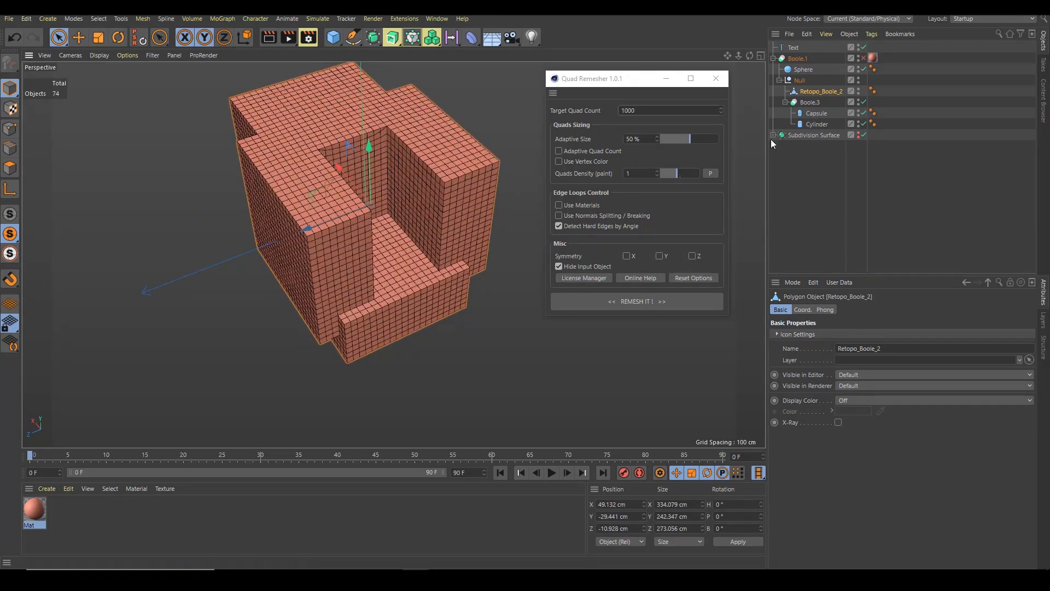
pyautogui.click(807, 102)
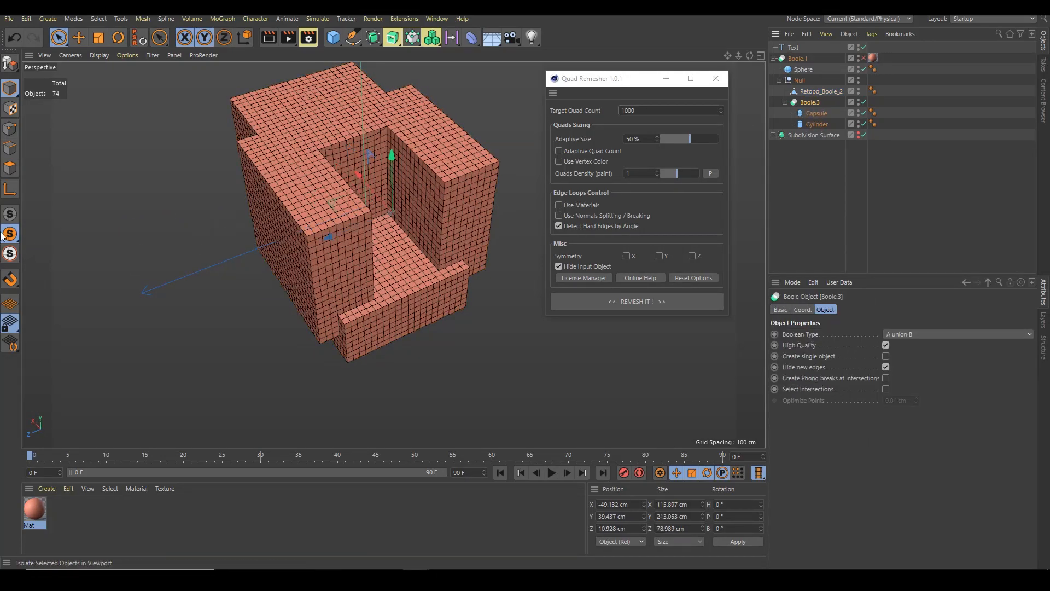
pyautogui.click(16, 217)
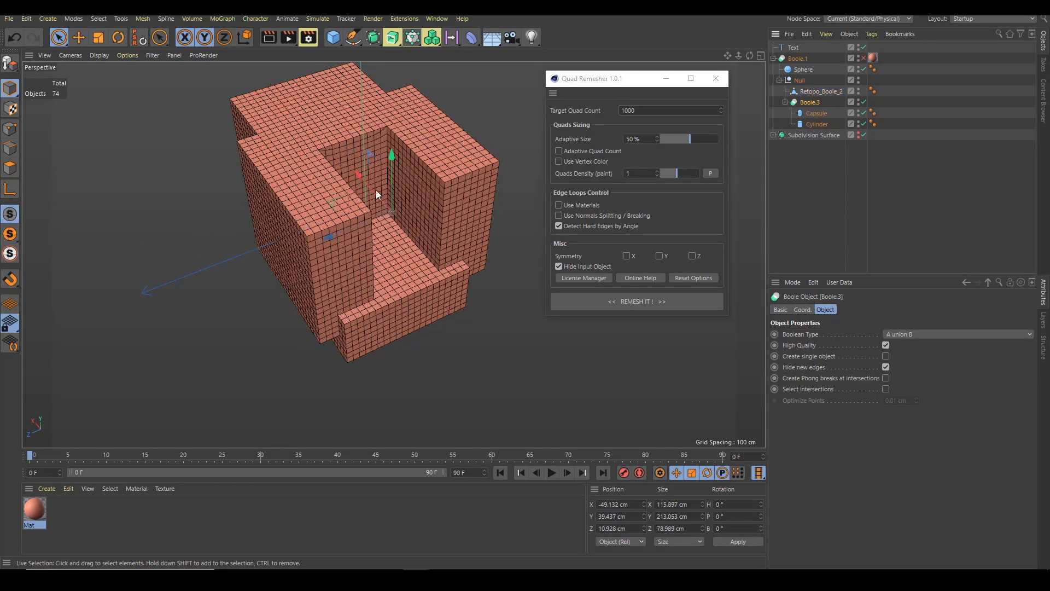
pyautogui.scroll(8, 457, 170)
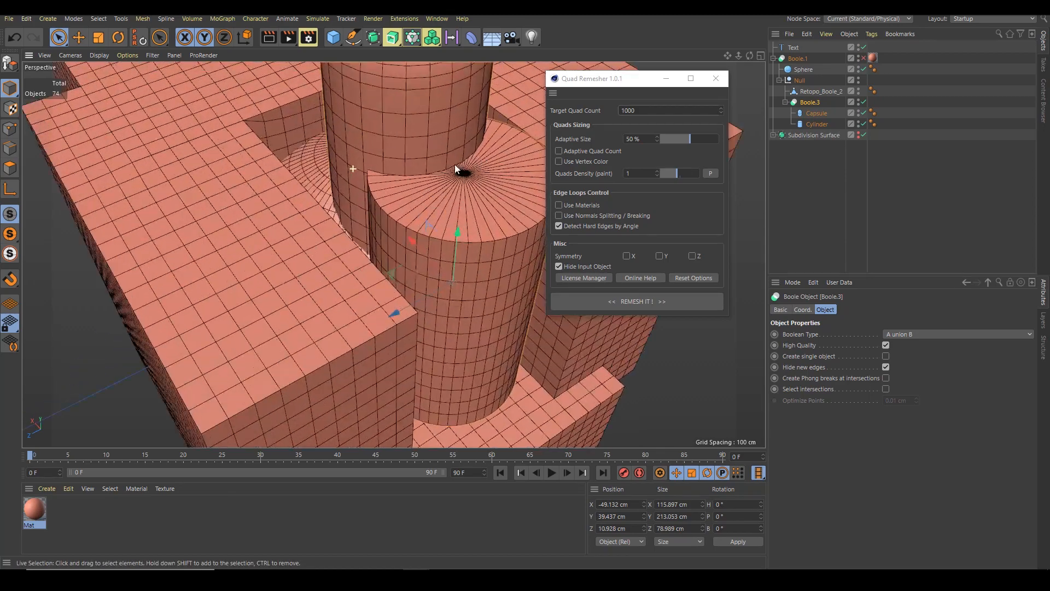
pyautogui.scroll(-5, 458, 175)
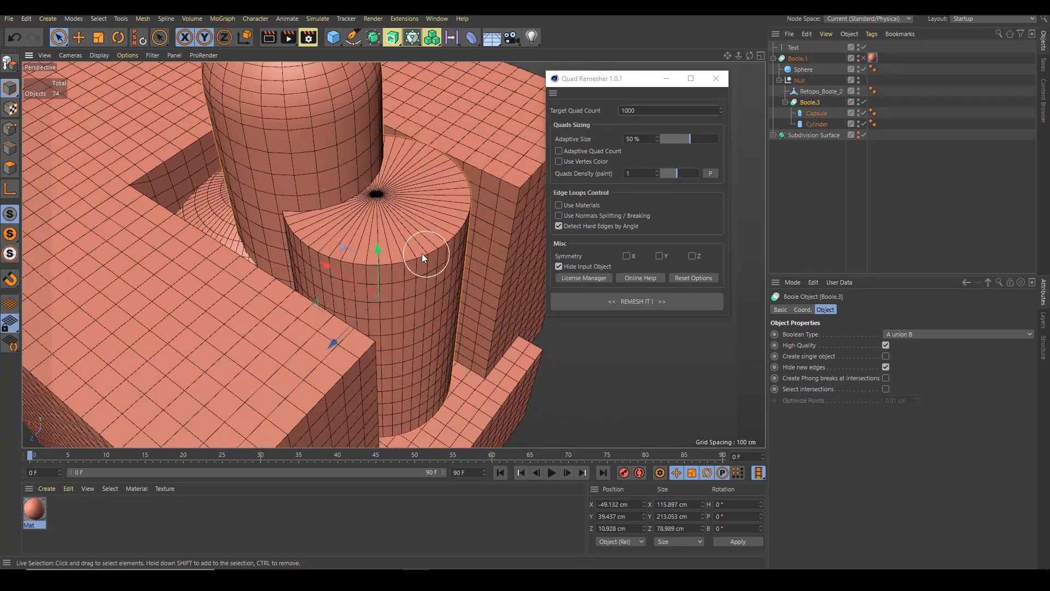
pyautogui.scroll(-4, 422, 254)
pyautogui.keyDown('alt'); pyautogui.moveTo(446, 253); pyautogui.dragTo(390, 221); pyautogui.keyUp('alt')
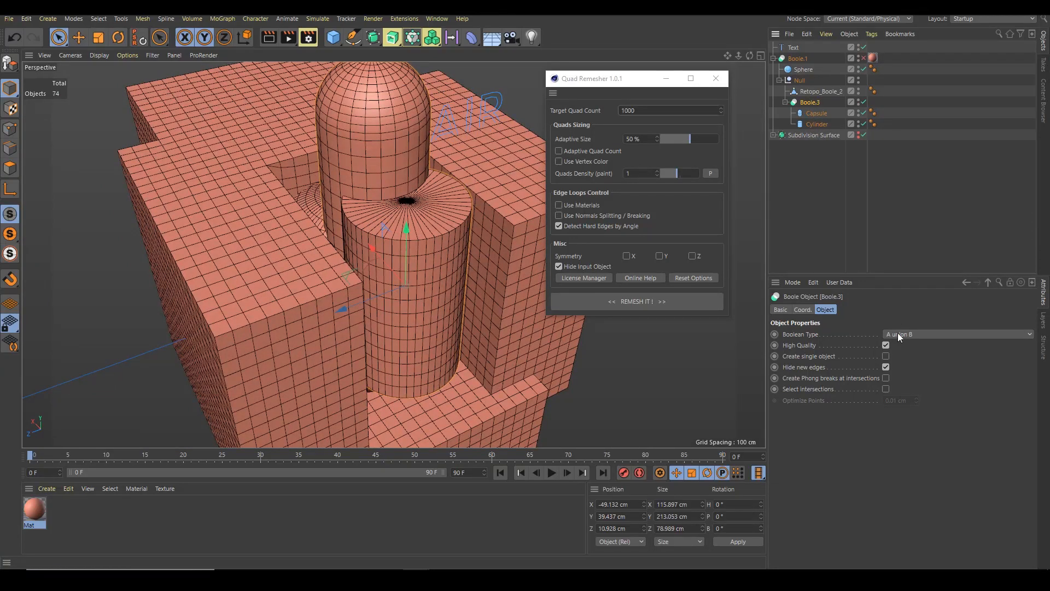
pyautogui.scroll(-4, 431, 243)
pyautogui.keyDown('alt'); pyautogui.moveTo(383, 223); pyautogui.dragTo(341, 237); pyautogui.keyUp('alt')
pyautogui.keyDown('alt'); pyautogui.moveTo(418, 227); pyautogui.dragTo(469, 147); pyautogui.keyUp('alt')
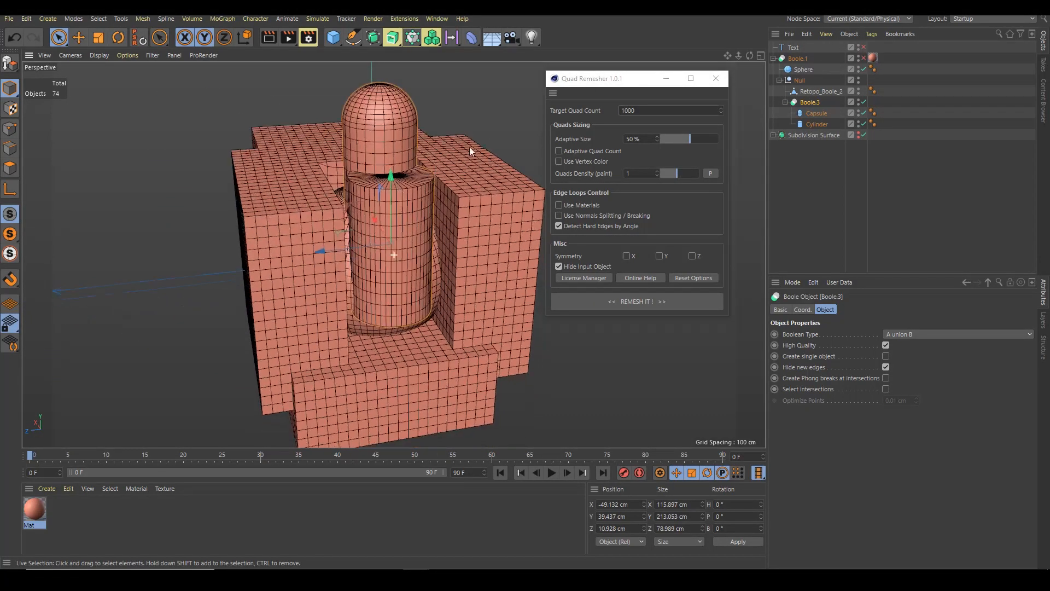
# Re-enable Boole.1 and select it for remeshing
pyautogui.click(863, 57)
pyautogui.click(798, 58)
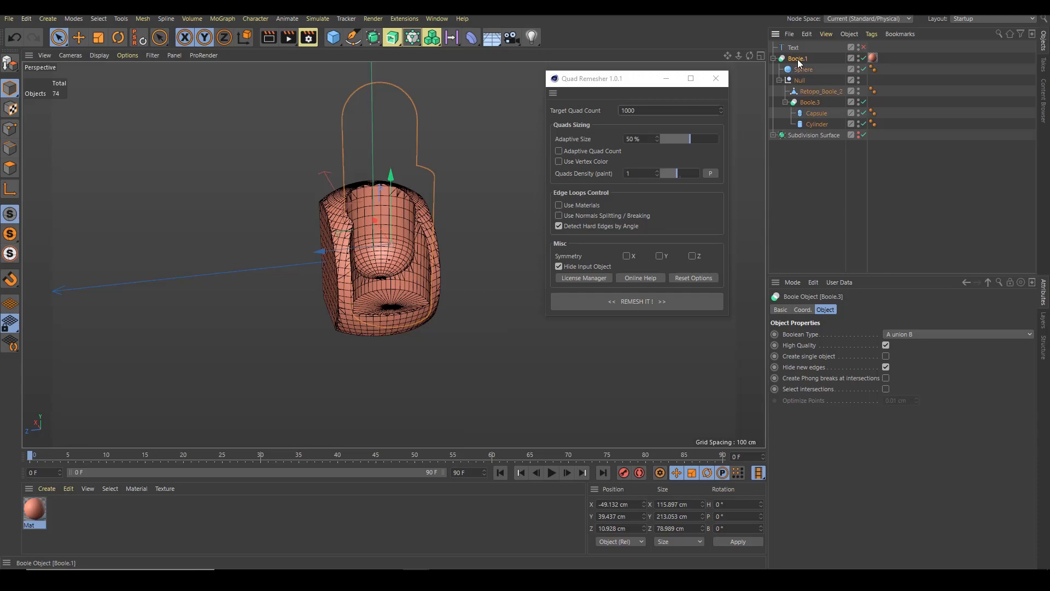
pyautogui.keyDown('alt'); pyautogui.moveTo(380, 221); pyautogui.dragTo(454, 232, button='right'); pyautogui.keyUp('alt')
pyautogui.keyDown('alt'); pyautogui.moveTo(454, 233); pyautogui.dragTo(419, 184, button='middle'); pyautogui.keyUp('alt')
pyautogui.keyDown('alt'); pyautogui.moveTo(418, 184); pyautogui.dragTo(341, 204); pyautogui.keyUp('alt')
pyautogui.keyDown('alt'); pyautogui.moveTo(341, 204); pyautogui.dragTo(371, 220, button='right'); pyautogui.keyUp('alt')
pyautogui.keyDown('alt'); pyautogui.moveTo(372, 219); pyautogui.dragTo(348, 219); pyautogui.keyUp('alt')
pyautogui.keyDown('alt'); pyautogui.moveTo(348, 219); pyautogui.dragTo(300, 218, button='right'); pyautogui.keyUp('alt')
pyautogui.keyDown('alt'); pyautogui.moveTo(300, 218); pyautogui.dragTo(336, 238); pyautogui.keyUp('alt')
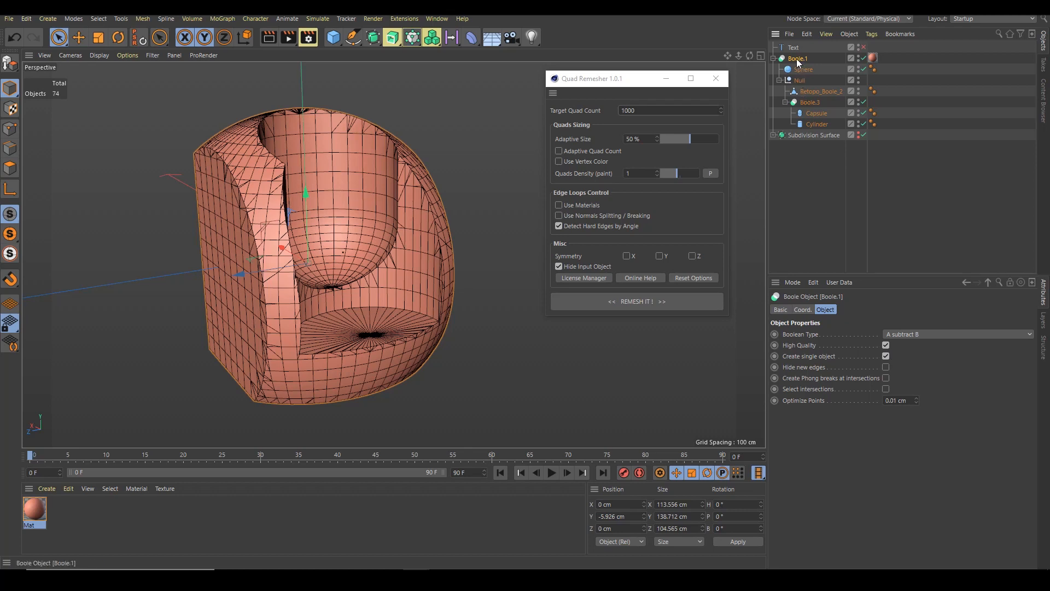
# Try remeshing Boole.1 with the 1000 target quad count, then undo the remesh
pyautogui.click(645, 298)
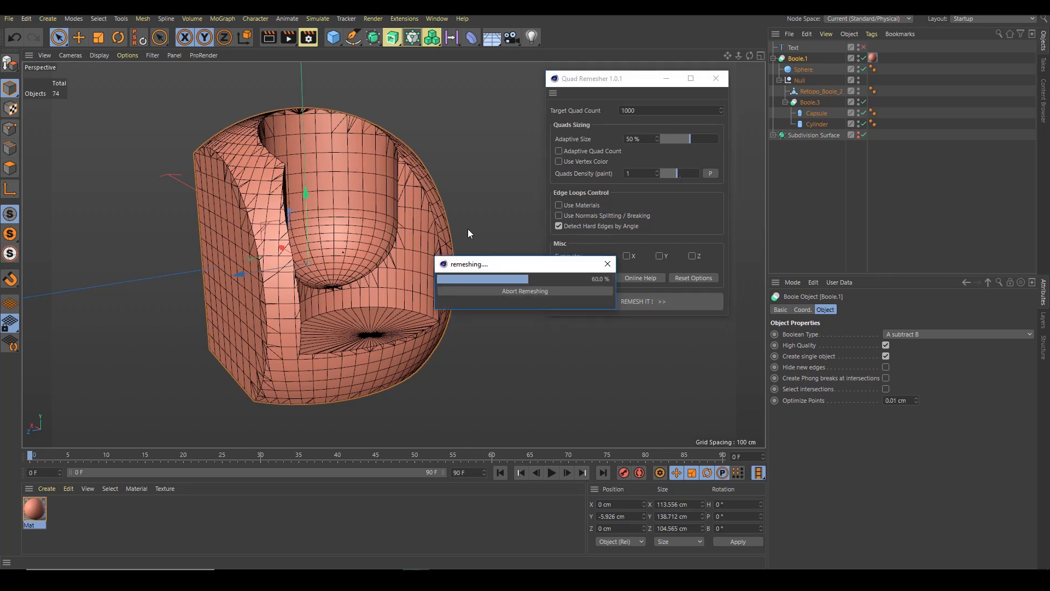
pyautogui.keyDown('alt'); pyautogui.moveTo(399, 242); pyautogui.dragTo(406, 265); pyautogui.keyUp('alt')
pyautogui.scroll(5, 492, 159)
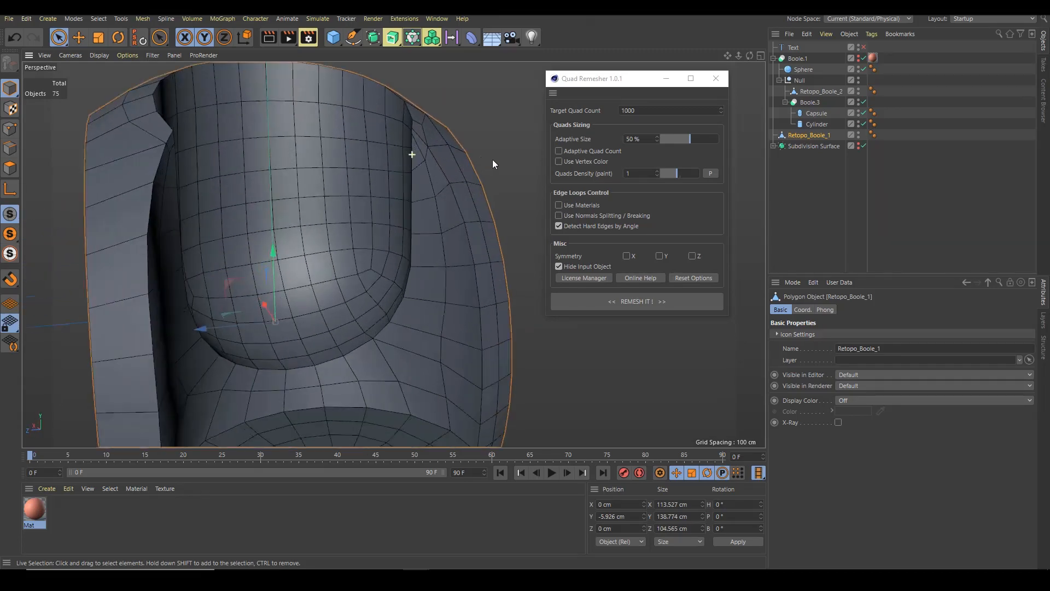
pyautogui.scroll(-5, 464, 186)
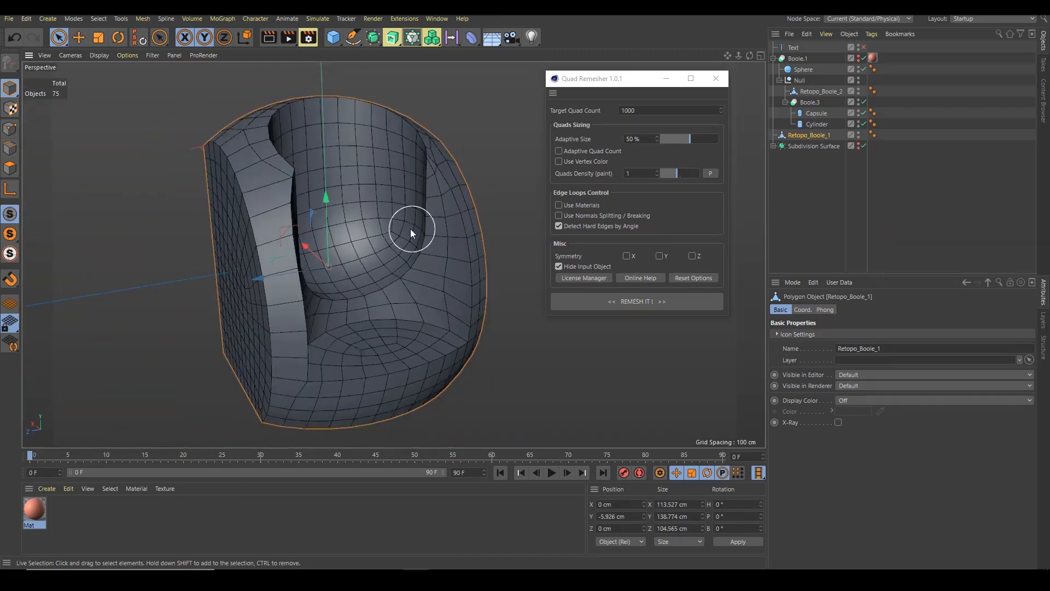
pyautogui.hotkey('ctrl', 'z')
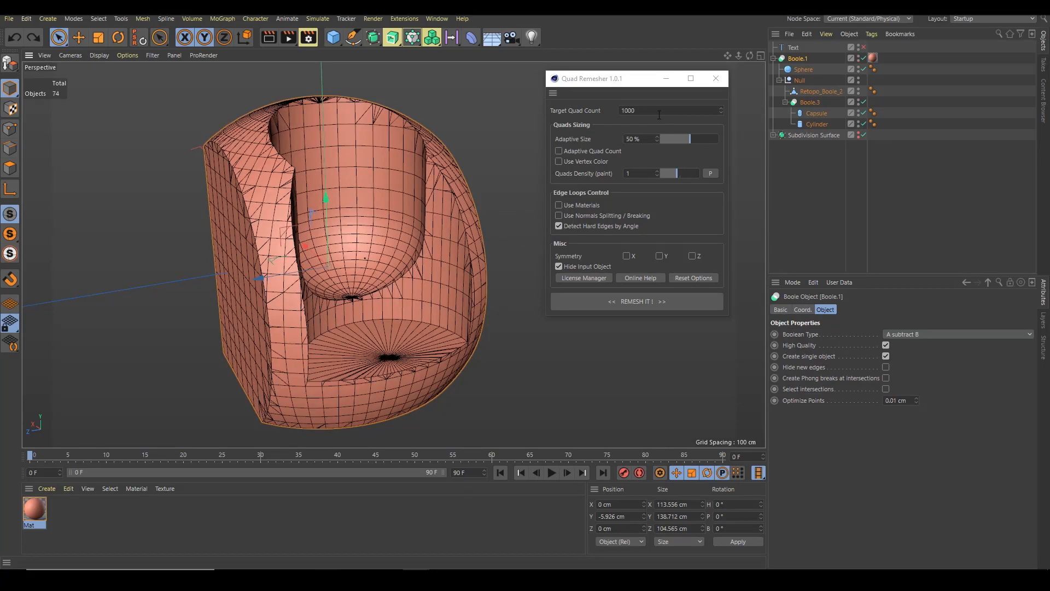
# Reset the Quad Remesher options and remesh Boole.1 with a target of 5000 quads
pyautogui.click(692, 277)
pyautogui.keyDown('alt'); pyautogui.moveTo(475, 223); pyautogui.dragTo(466, 245); pyautogui.keyUp('alt')
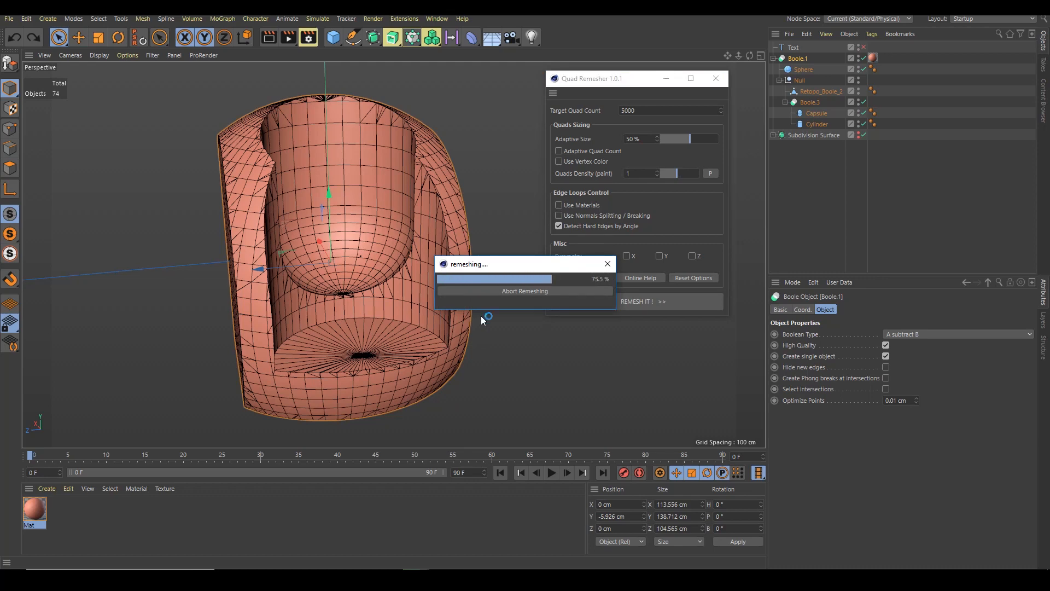
pyautogui.click(495, 315)
# Switch to edge mode and apply the Mat material to the new Retopo_Boole_1
pyautogui.moveTo(434, 278)
pyautogui.keyDown('alt'); pyautogui.mouseDown()
pyautogui.moveTo(385, 278)
pyautogui.moveTo(434, 278)
pyautogui.moveTo(415, 282)
pyautogui.mouseUp(); pyautogui.keyUp('alt')
pyautogui.moveTo(415, 281)
pyautogui.keyDown('alt'); pyautogui.mouseDown(button='right')
pyautogui.moveTo(359, 275)
pyautogui.moveTo(452, 280)
pyautogui.moveTo(415, 287)
pyautogui.mouseUp(button='right'); pyautogui.keyUp('alt')
pyautogui.keyDown('alt'); pyautogui.moveTo(415, 286); pyautogui.dragTo(359, 268); pyautogui.keyUp('alt')
pyautogui.keyDown('alt'); pyautogui.moveTo(359, 268); pyautogui.dragTo(291, 281, button='right'); pyautogui.keyUp('alt')
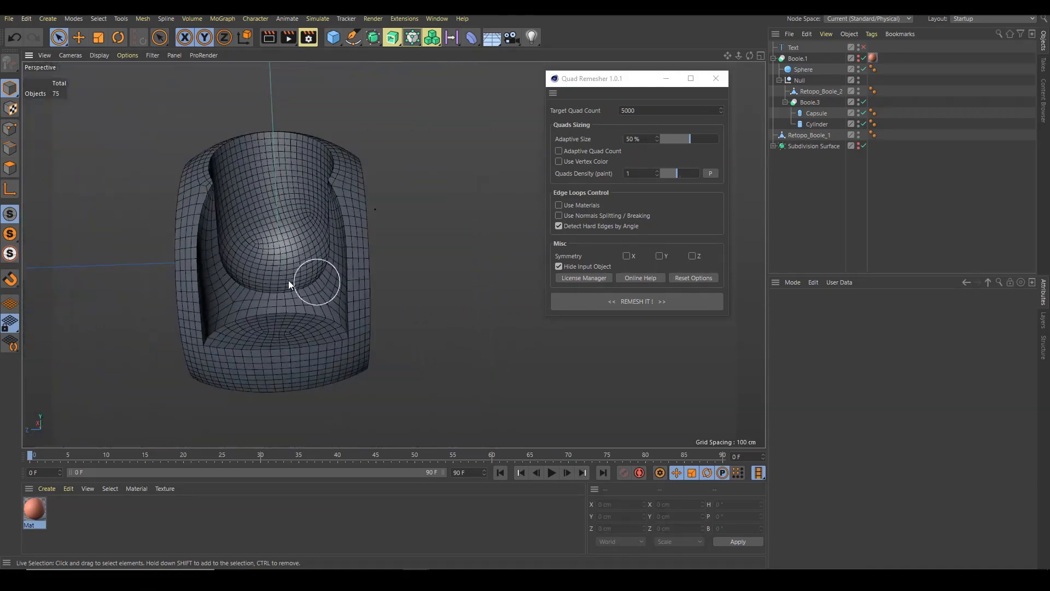
pyautogui.keyDown('alt'); pyautogui.moveTo(367, 234); pyautogui.dragTo(287, 251); pyautogui.keyUp('alt')
pyautogui.click(808, 135)
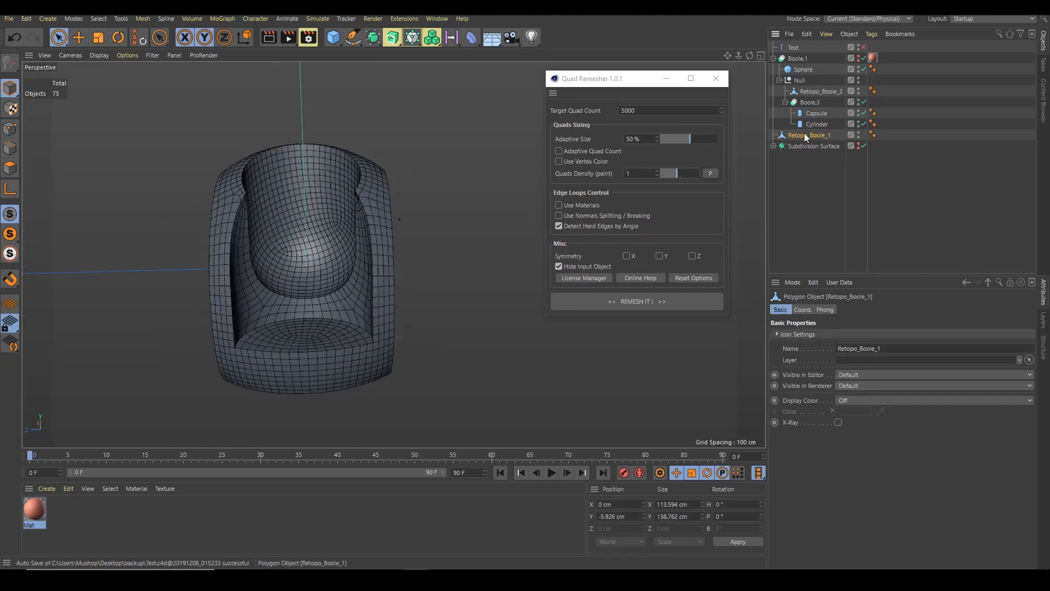
pyautogui.click(772, 58)
pyautogui.moveTo(398, 250)
pyautogui.keyDown('alt'); pyautogui.mouseDown()
pyautogui.moveTo(340, 251)
pyautogui.moveTo(392, 254)
pyautogui.mouseUp(); pyautogui.keyUp('alt')
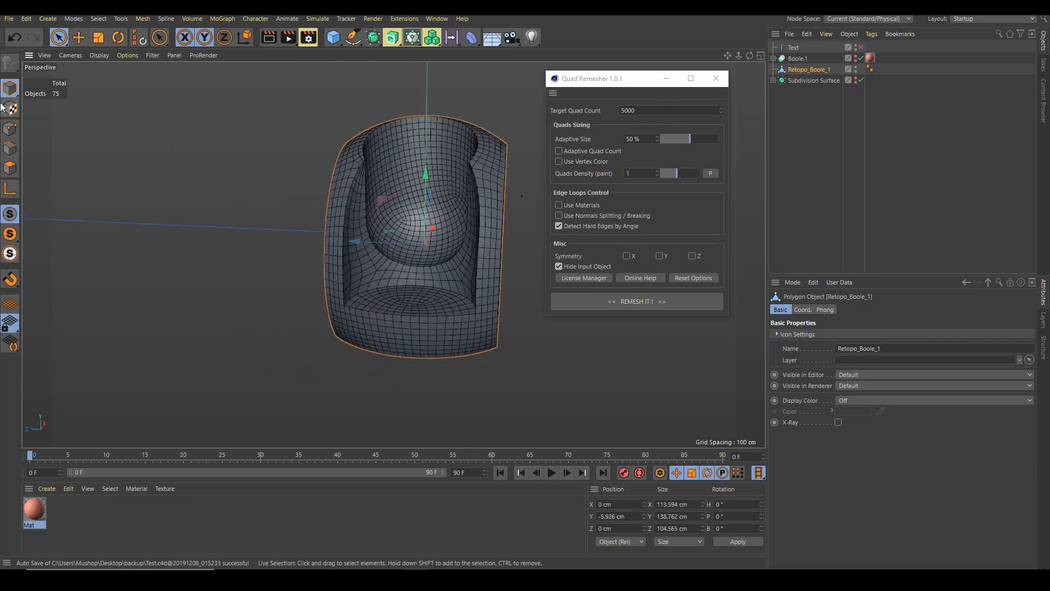
pyautogui.click(9, 148)
pyautogui.moveTo(35, 508); pyautogui.dragTo(373, 230)
# Select all phong break edges on Retopo_Boole_1 with a 45° phong angle
pyautogui.scroll(3, 378, 236)
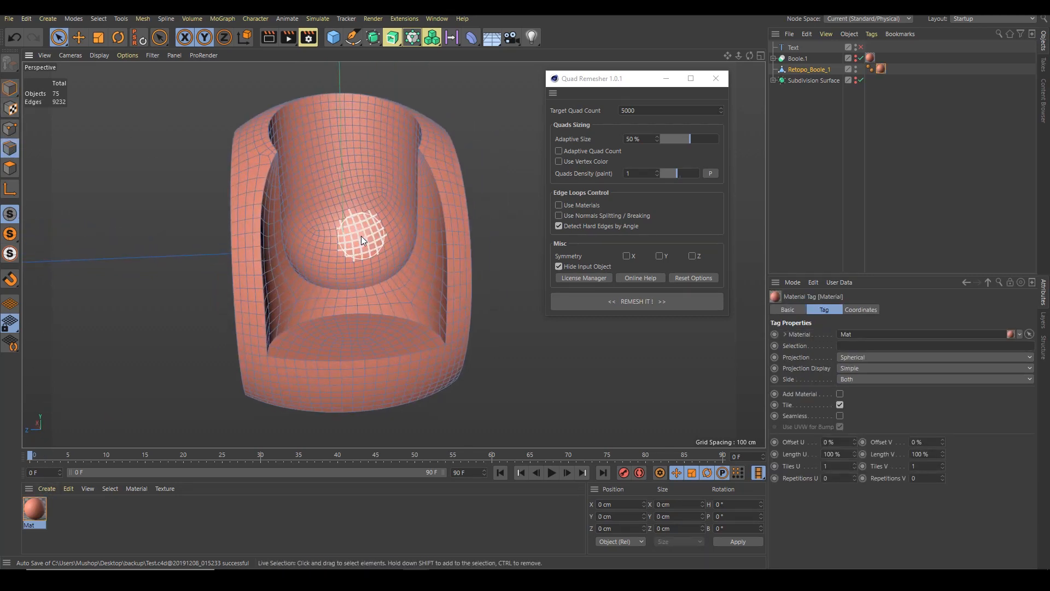
pyautogui.press('v')
pyautogui.moveTo(383, 220)
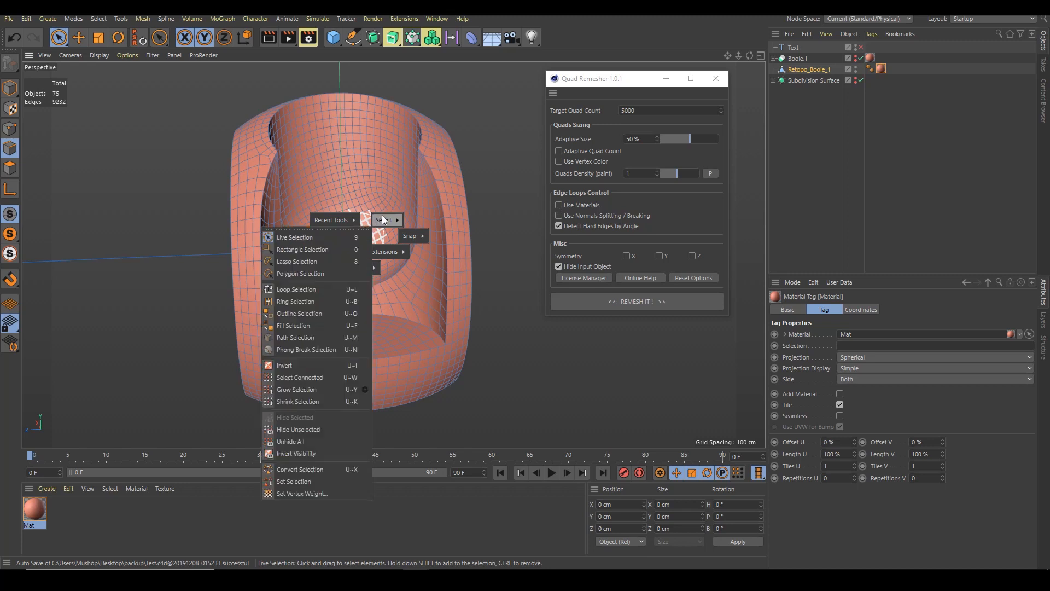
pyautogui.click(315, 349)
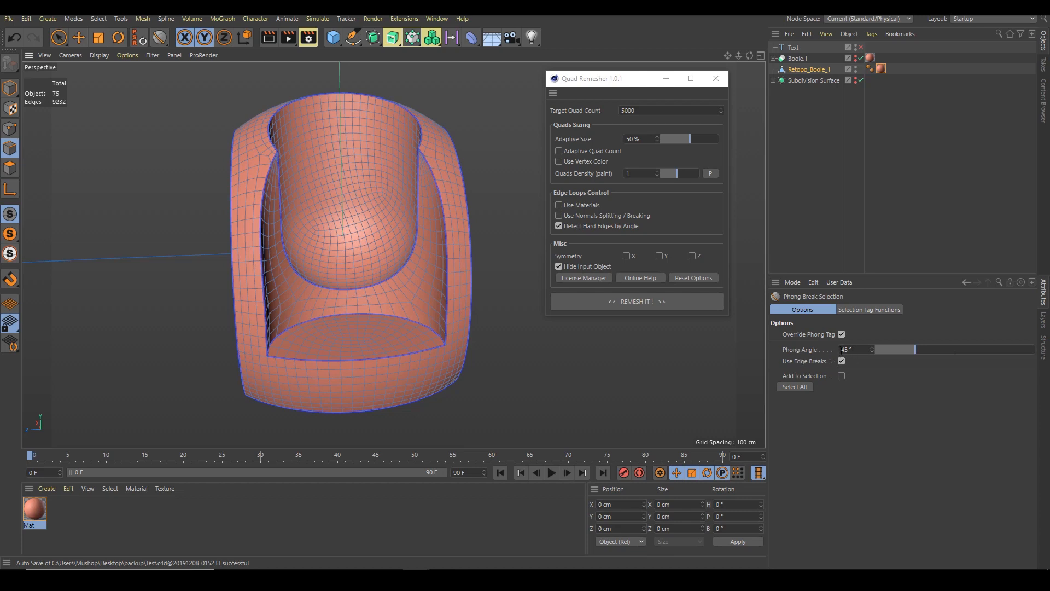
pyautogui.moveTo(855, 349); pyautogui.dragTo(822, 351)
pyautogui.click(796, 386)
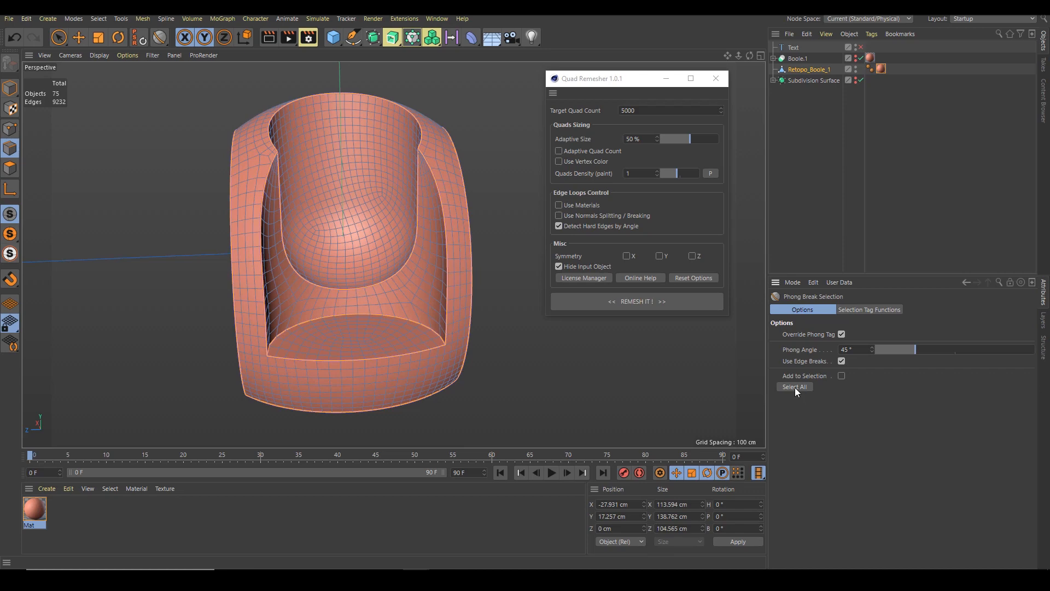
# Inspect the selected hard edges around the chair's seat and rim up close
pyautogui.keyDown('alt'); pyautogui.moveTo(363, 242); pyautogui.dragTo(458, 230); pyautogui.keyUp('alt')
pyautogui.scroll(5, 455, 228)
pyautogui.keyDown('alt'); pyautogui.moveTo(445, 218); pyautogui.dragTo(440, 221, button='middle'); pyautogui.keyUp('alt')
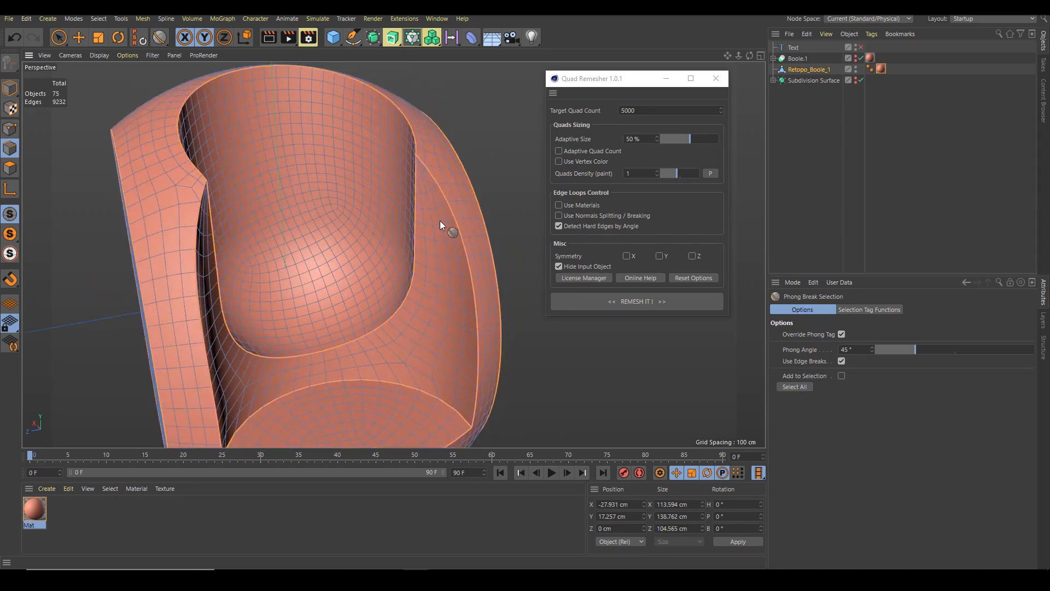
pyautogui.press('space')
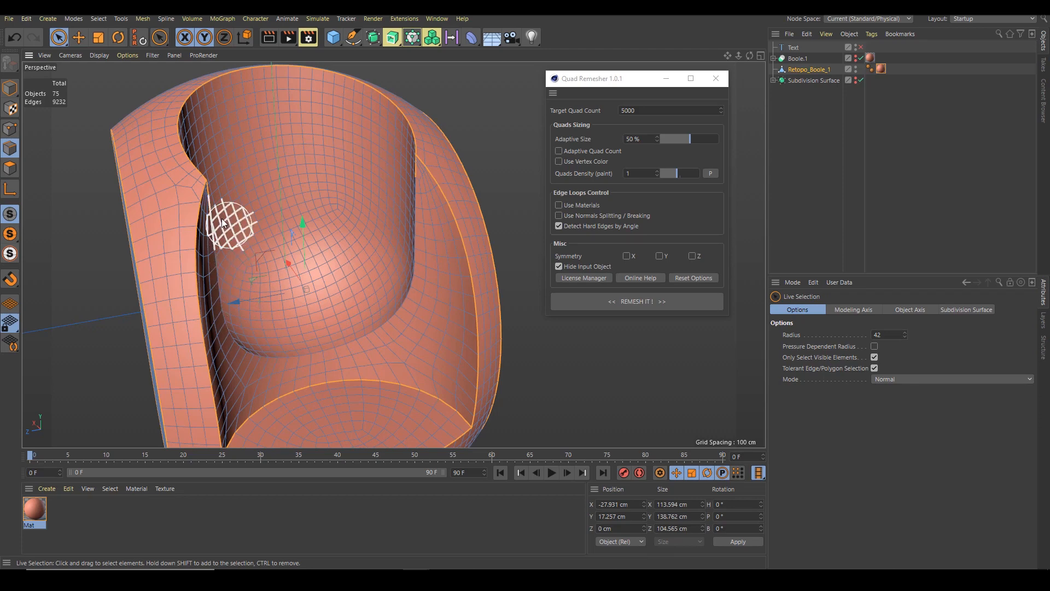
pyautogui.keyDown('alt'); pyautogui.moveTo(229, 224); pyautogui.dragTo(178, 203); pyautogui.keyUp('alt')
pyautogui.keyDown('alt'); pyautogui.moveTo(214, 182); pyautogui.dragTo(325, 172, button='right'); pyautogui.keyUp('alt')
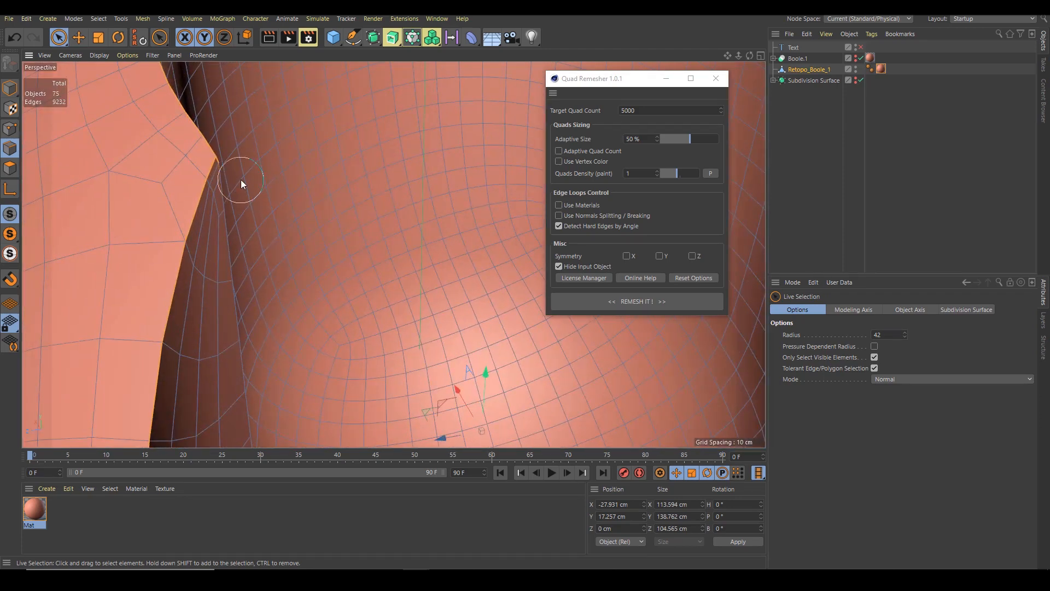
pyautogui.moveTo(396, 204)
pyautogui.keyDown('alt'); pyautogui.mouseDown(button='right')
pyautogui.moveTo(317, 215)
pyautogui.moveTo(279, 236)
pyautogui.moveTo(468, 204)
pyautogui.mouseUp(button='right'); pyautogui.keyUp('alt')
pyautogui.keyDown('alt'); pyautogui.moveTo(468, 204); pyautogui.dragTo(298, 211, button='middle'); pyautogui.keyUp('alt')
pyautogui.keyDown('alt'); pyautogui.moveTo(298, 211); pyautogui.dragTo(393, 209); pyautogui.keyUp('alt')
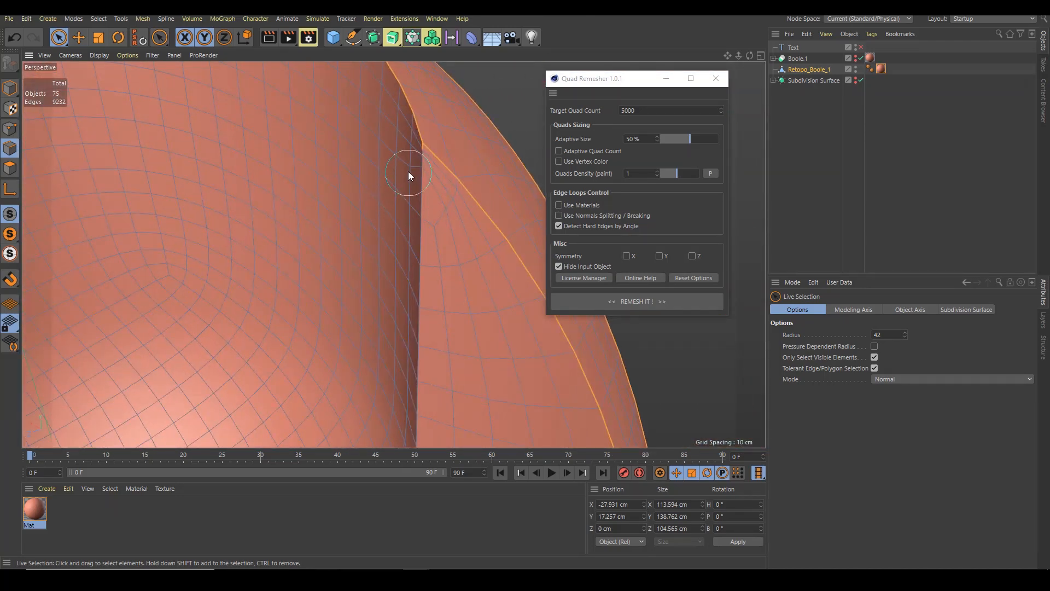
pyautogui.keyDown('alt'); pyautogui.moveTo(406, 164); pyautogui.dragTo(284, 238, button='right'); pyautogui.keyUp('alt')
pyautogui.press('v')
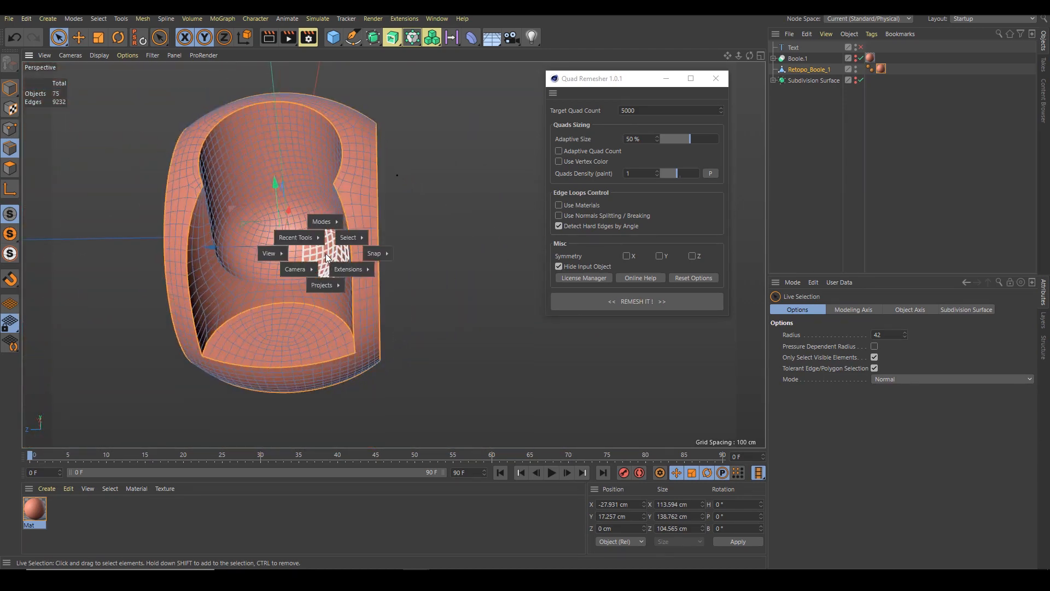
# Store the selected hard edges as an edge selection set on Retopo_Boole_1
pyautogui.moveTo(349, 239)
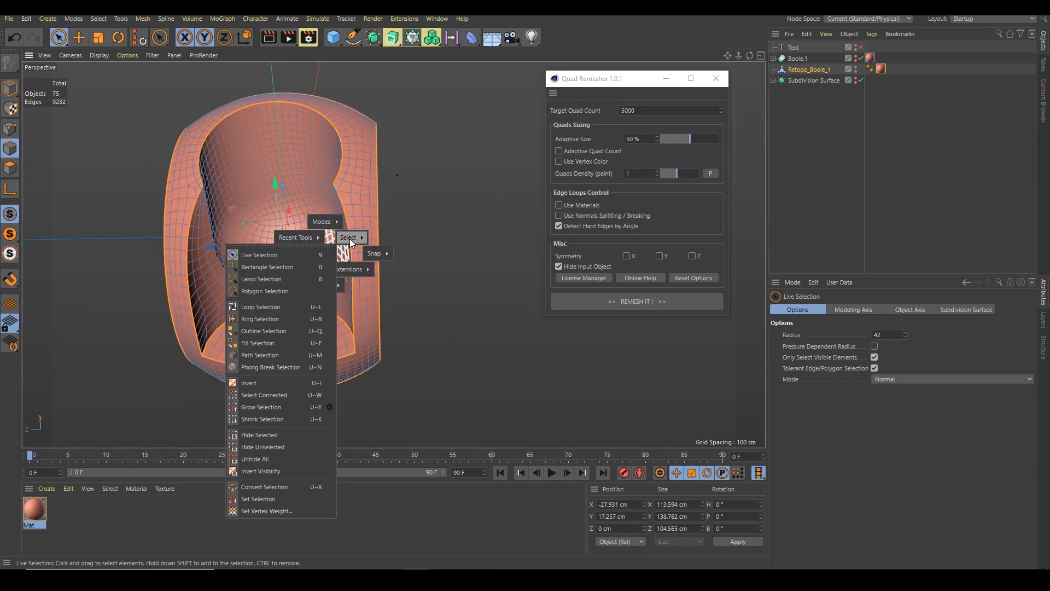
pyautogui.click(264, 499)
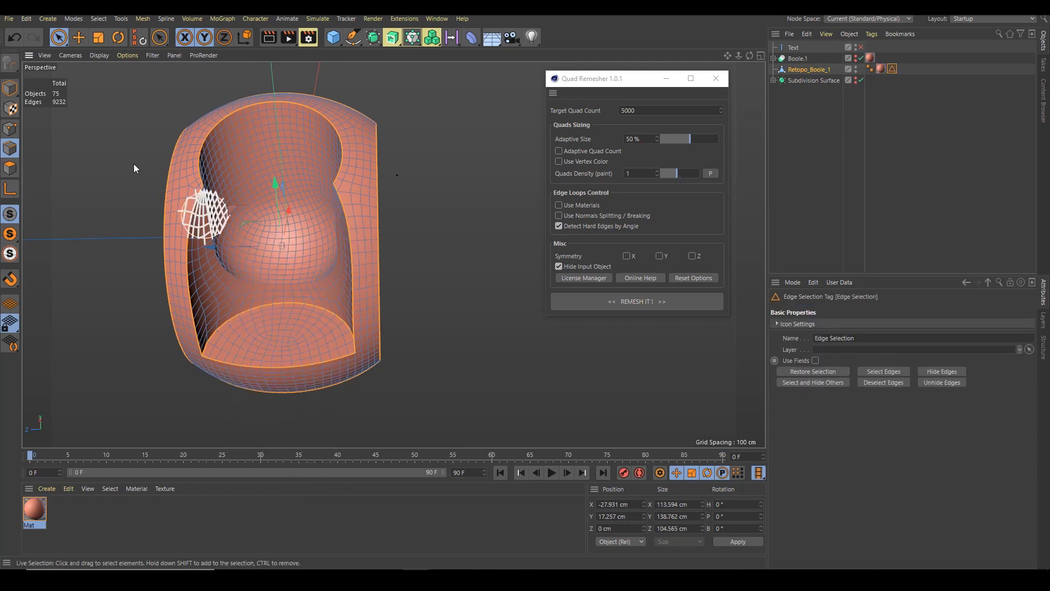
pyautogui.keyDown('alt'); pyautogui.moveTo(262, 186); pyautogui.dragTo(340, 194); pyautogui.keyUp('alt')
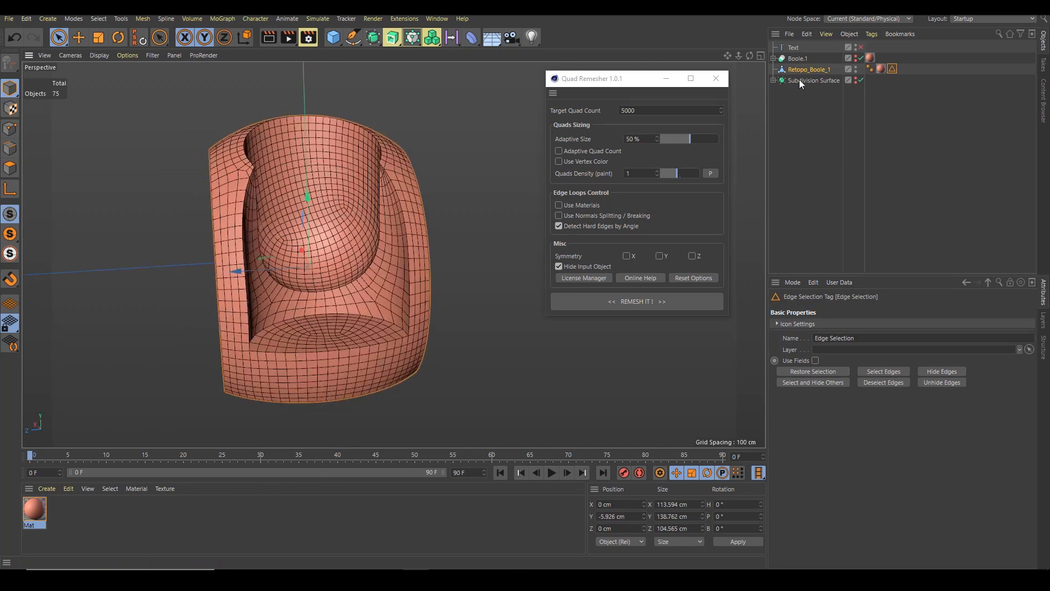
# Add a Bevel deformer under Retopo_Boole_1
pyautogui.click(804, 69)
pyautogui.click(472, 34)
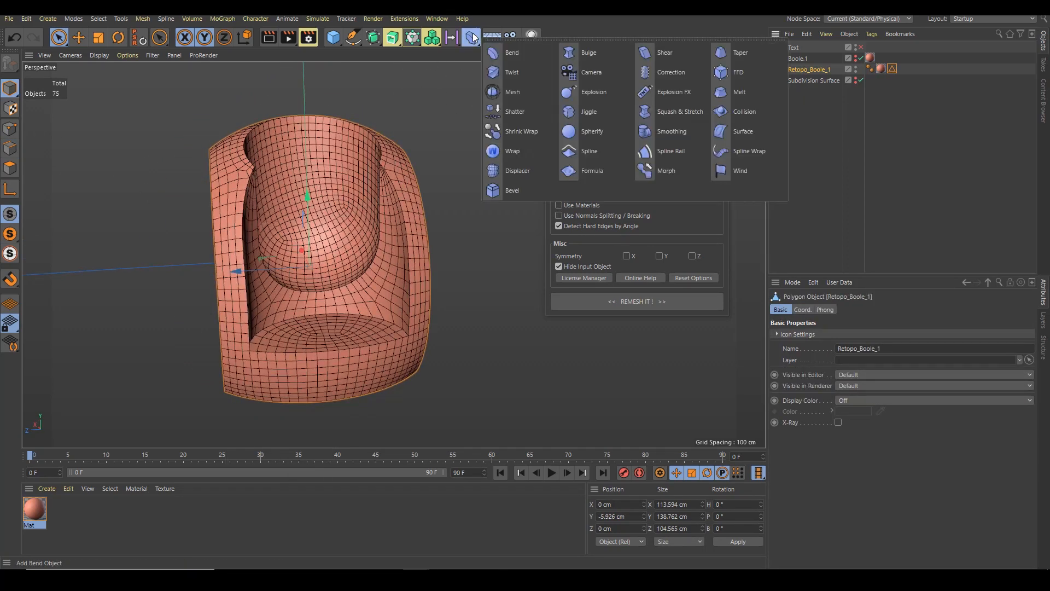
pyautogui.keyDown('shift'); pyautogui.click(517, 190); pyautogui.keyUp('shift')
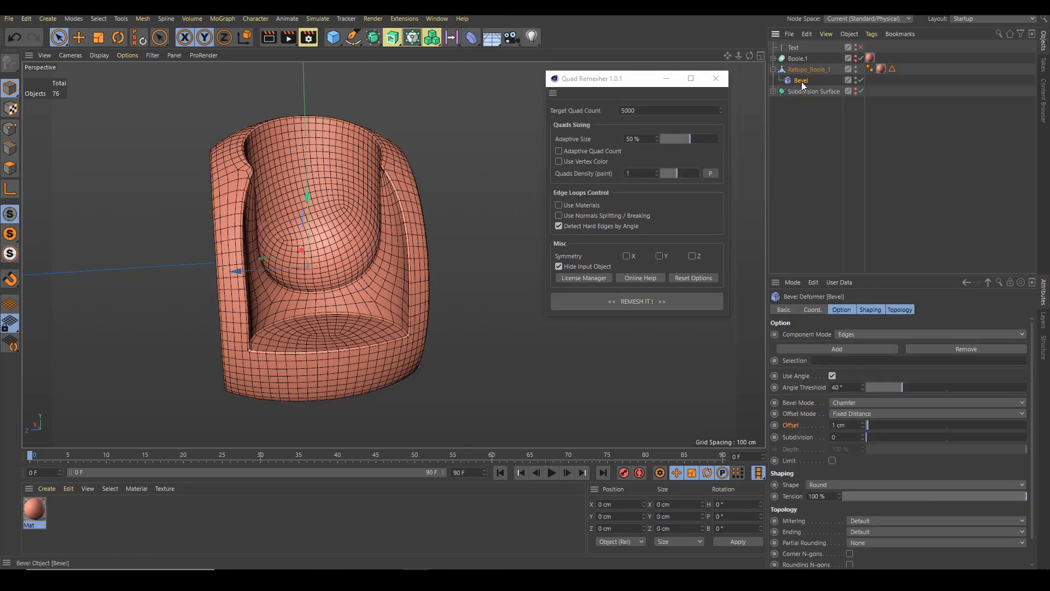
# Turn off Use Angle on the Bevel and assign the Edge Selection tag as its selection
pyautogui.click(832, 376)
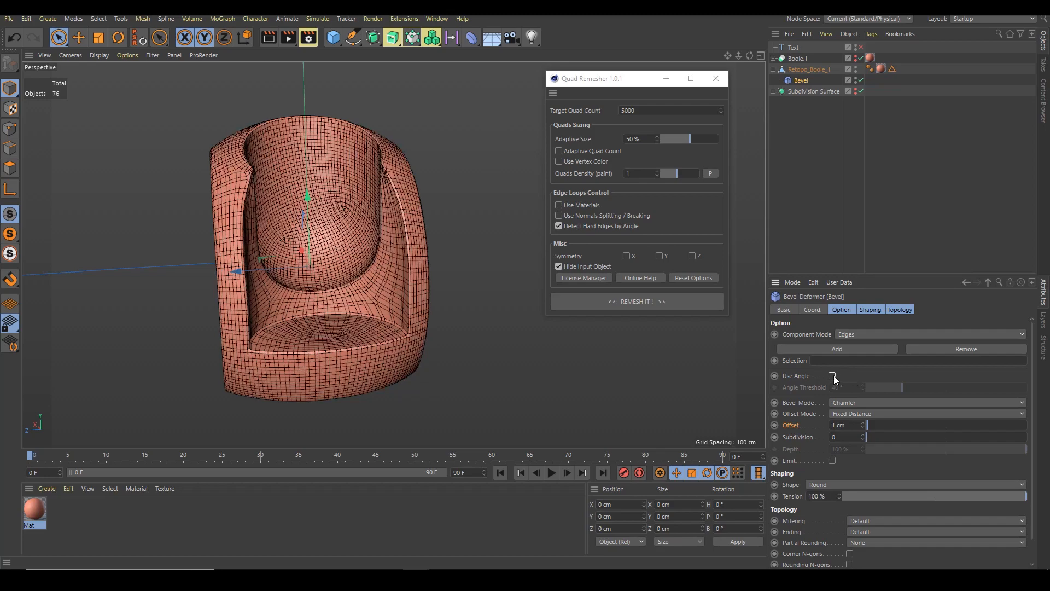
pyautogui.moveTo(892, 68); pyautogui.dragTo(836, 361)
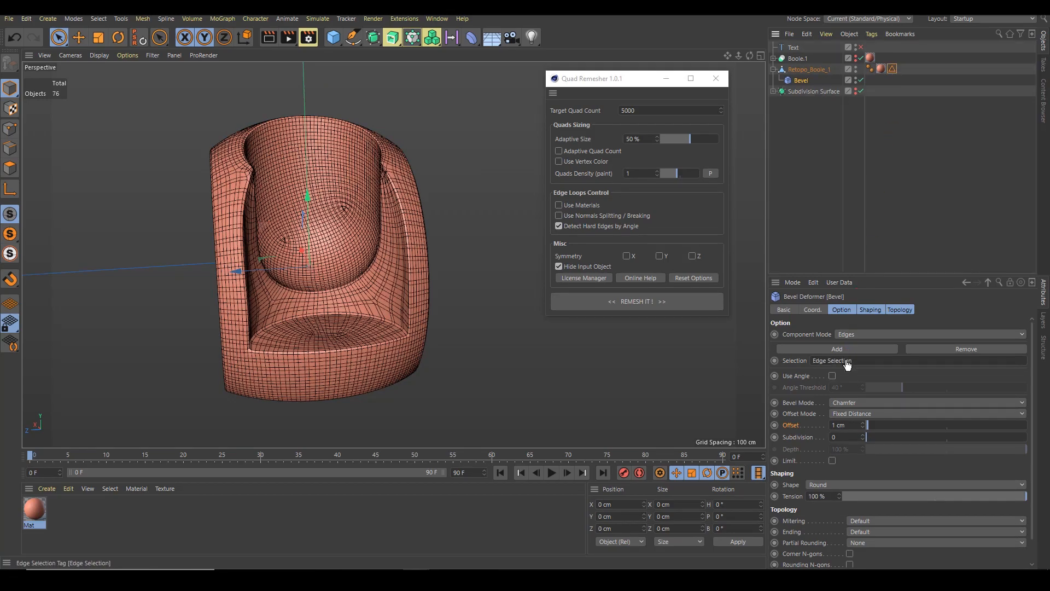
# Set the Bevel's subdivision to 1 and its offset to 0.5 cm
pyautogui.keyDown('alt'); pyautogui.moveTo(436, 254); pyautogui.dragTo(392, 176); pyautogui.keyUp('alt')
pyautogui.scroll(3, 392, 176)
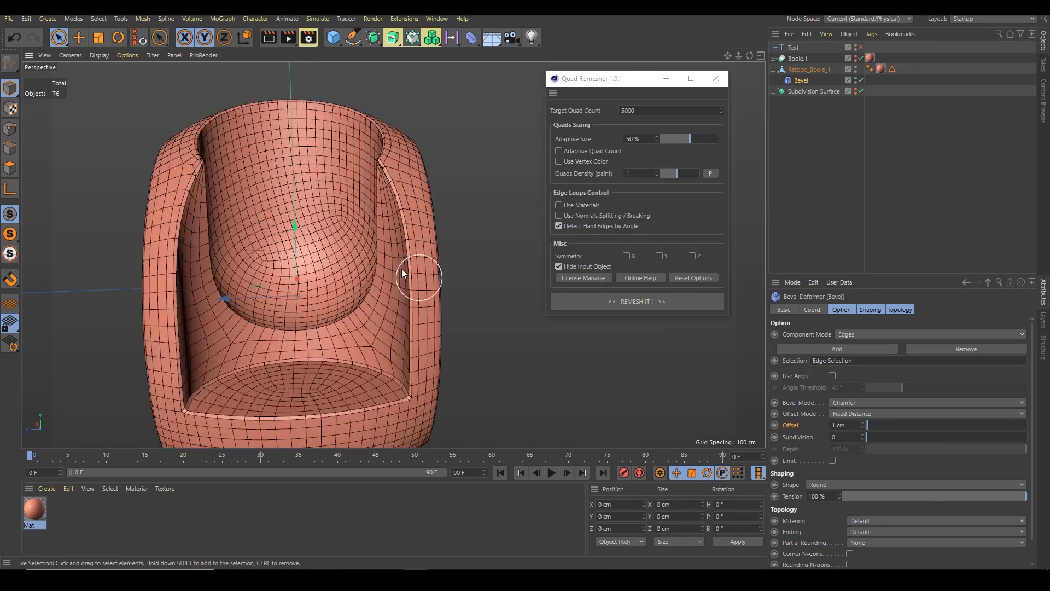
pyautogui.scroll(4, 403, 273)
pyautogui.keyDown('alt'); pyautogui.moveTo(406, 283); pyautogui.dragTo(448, 284); pyautogui.keyUp('alt')
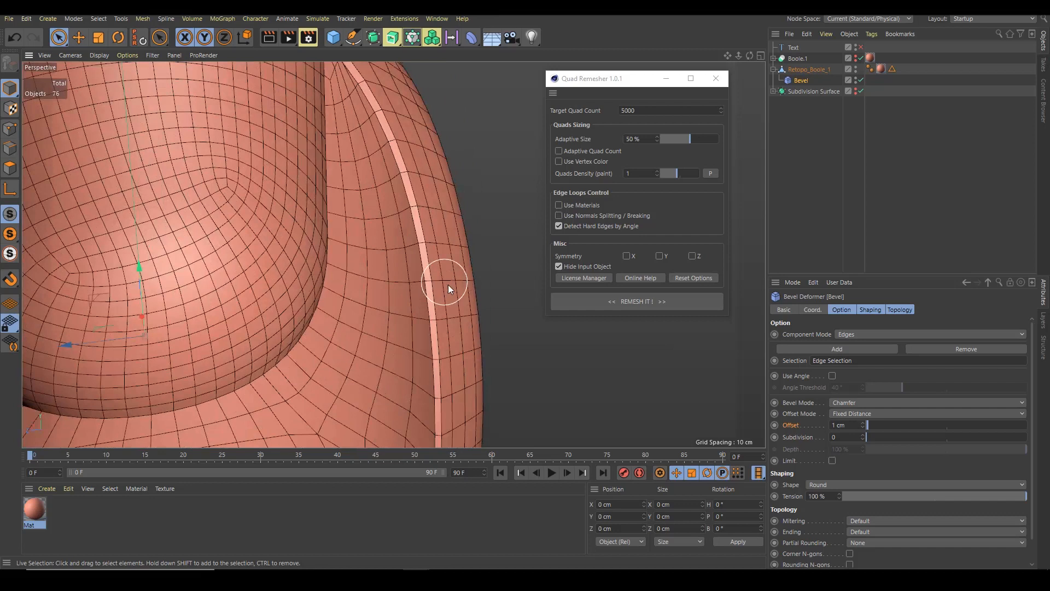
pyautogui.click(863, 434)
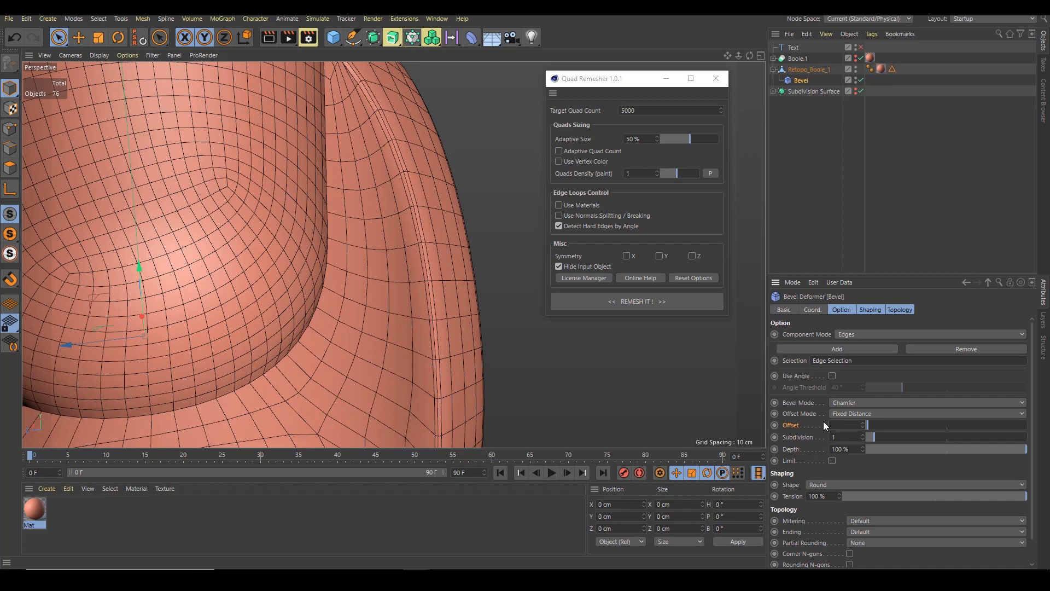
pyautogui.write('0.5')
pyautogui.press('Return')
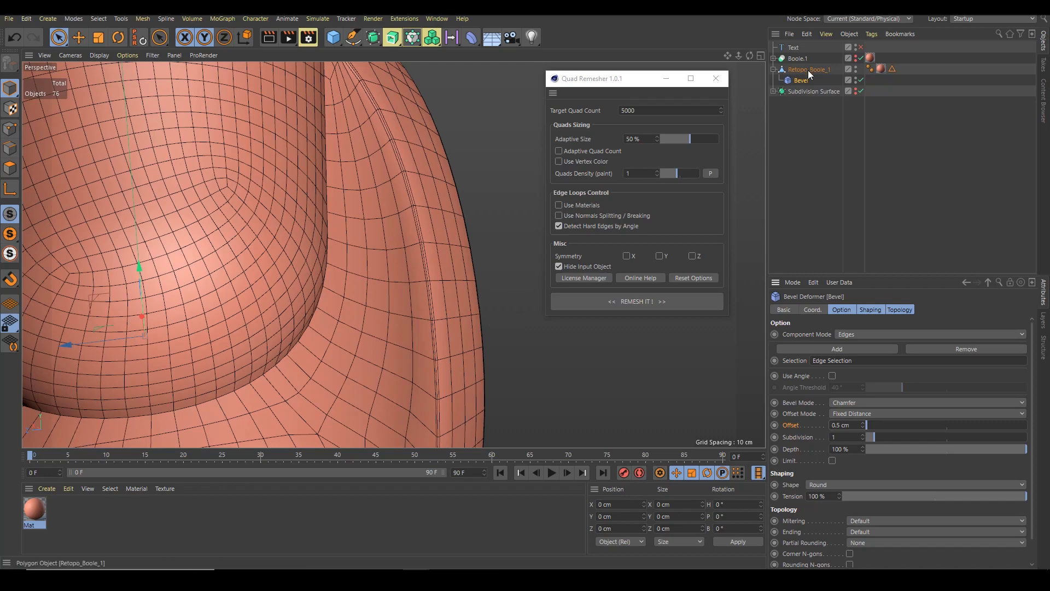
# Place Retopo_Boole_1 with its Bevel inside a new Subdivision Surface object
pyautogui.click(808, 70)
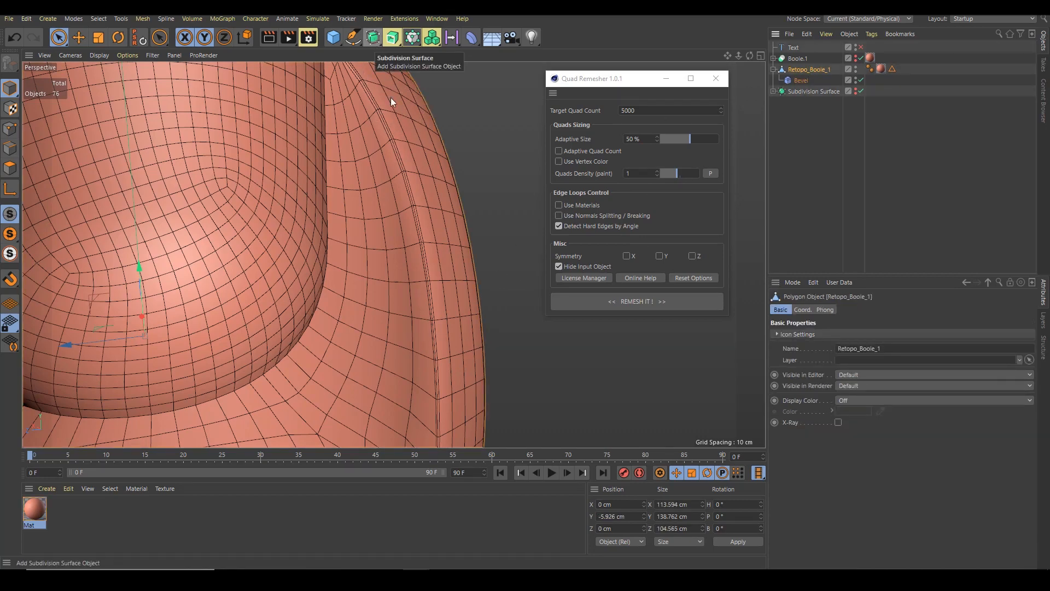
pyautogui.scroll(-8, 333, 235)
pyautogui.keyDown('alt'); pyautogui.click(374, 39); pyautogui.keyUp('alt')
pyautogui.keyDown('alt'); pyautogui.moveTo(419, 189); pyautogui.dragTo(364, 212, button='right'); pyautogui.keyUp('alt')
pyautogui.keyDown('alt'); pyautogui.moveTo(364, 212); pyautogui.dragTo(306, 207); pyautogui.keyUp('alt')
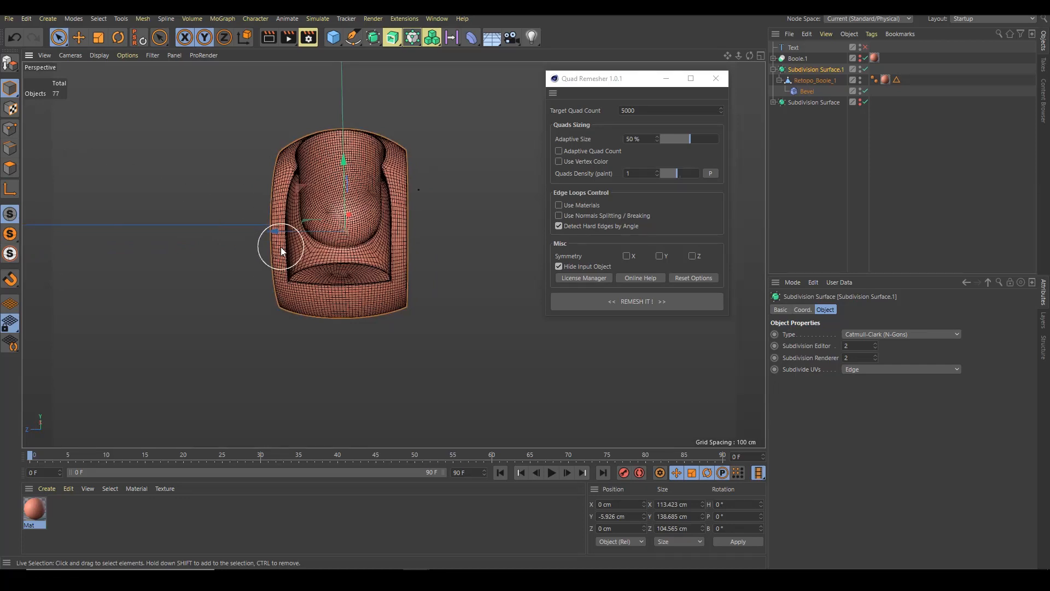
# Switch the viewport to smooth shading without wireframe and inspect the subdivided surface up close
pyautogui.press('n')
pyautogui.press('a')
pyautogui.moveTo(349, 251)
pyautogui.keyDown('alt'); pyautogui.mouseDown()
pyautogui.moveTo(406, 209)
pyautogui.moveTo(358, 229)
pyautogui.moveTo(348, 247)
pyautogui.mouseUp(); pyautogui.keyUp('alt')
pyautogui.keyDown('alt'); pyautogui.moveTo(347, 246); pyautogui.dragTo(408, 245, button='right'); pyautogui.keyUp('alt')
pyautogui.keyDown('alt'); pyautogui.moveTo(409, 245); pyautogui.dragTo(433, 265); pyautogui.keyUp('alt')
pyautogui.scroll(5, 377, 237)
pyautogui.scroll(2, 404, 290)
pyautogui.scroll(3, 466, 253)
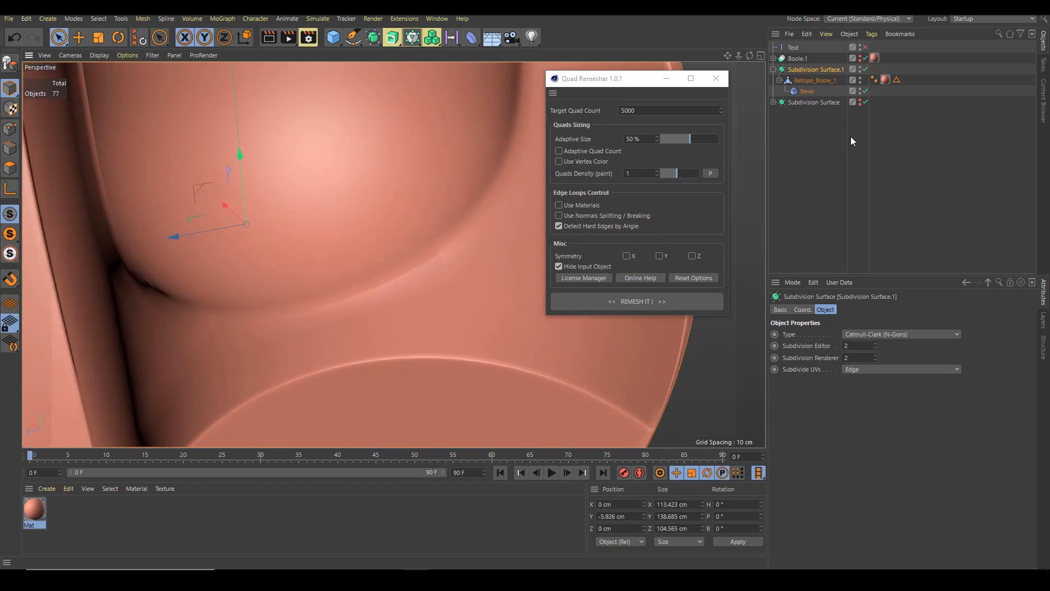
# Disable Angle Limit in Retopo_Boole_1's Phong tag
pyautogui.click(815, 80)
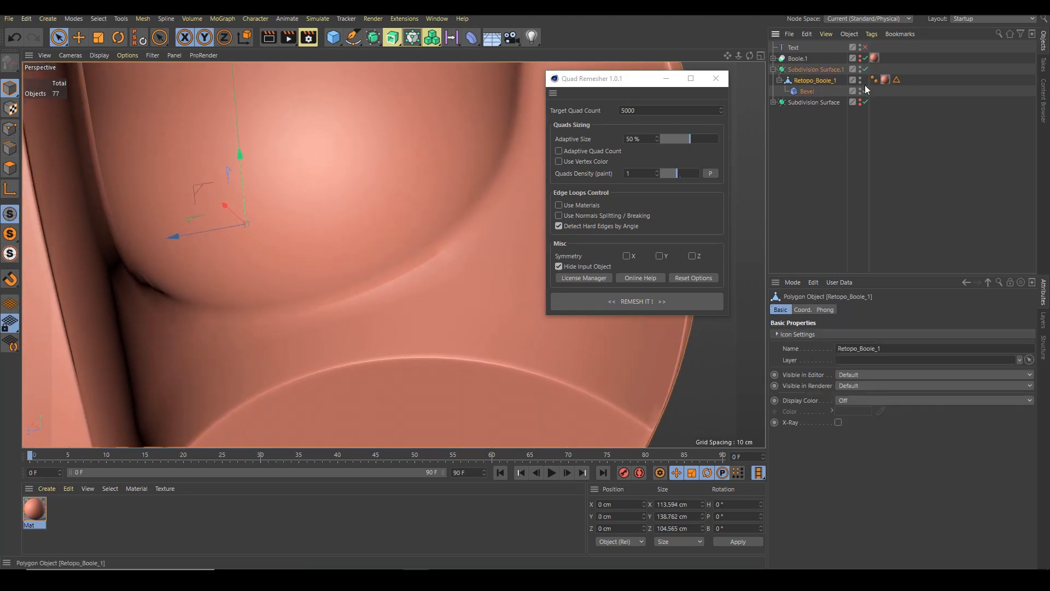
pyautogui.click(875, 79)
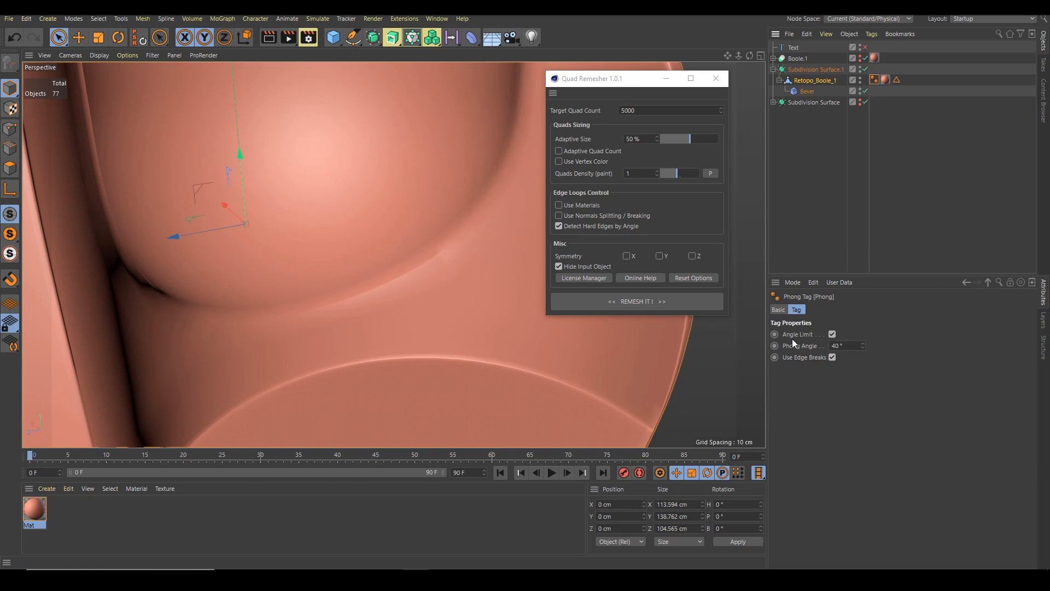
pyautogui.click(832, 334)
pyautogui.click(832, 334)
pyautogui.click(833, 335)
pyautogui.scroll(-6, 416, 313)
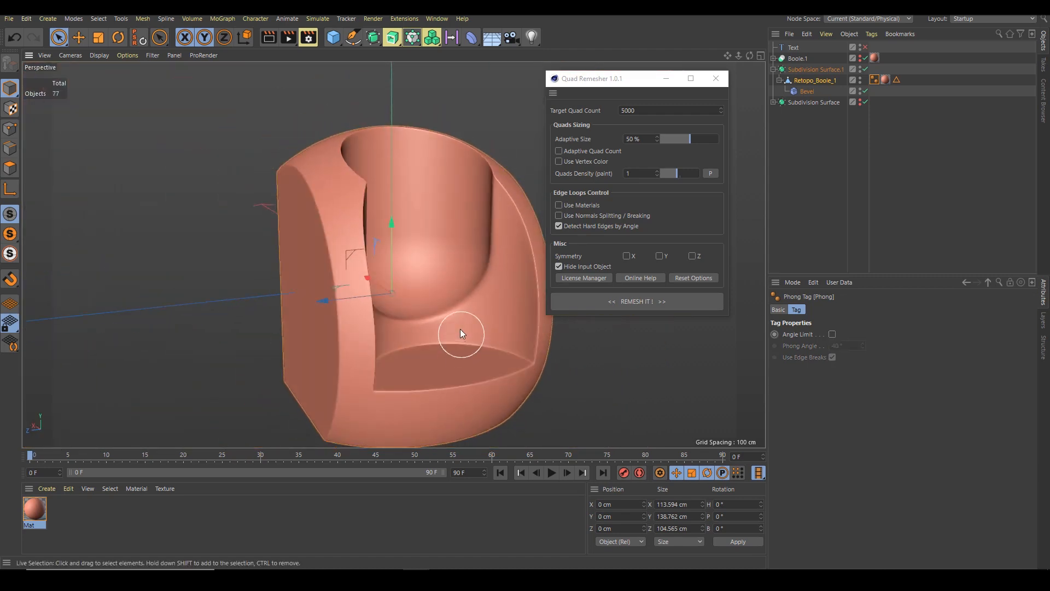
# Deselect everything and examine the smoothed chair model from several angles
pyautogui.keyDown('alt'); pyautogui.moveTo(447, 300); pyautogui.dragTo(421, 274, button='middle'); pyautogui.keyUp('alt')
pyautogui.keyDown('alt'); pyautogui.moveTo(421, 274); pyautogui.dragTo(411, 274); pyautogui.keyUp('alt')
pyautogui.click(809, 167)
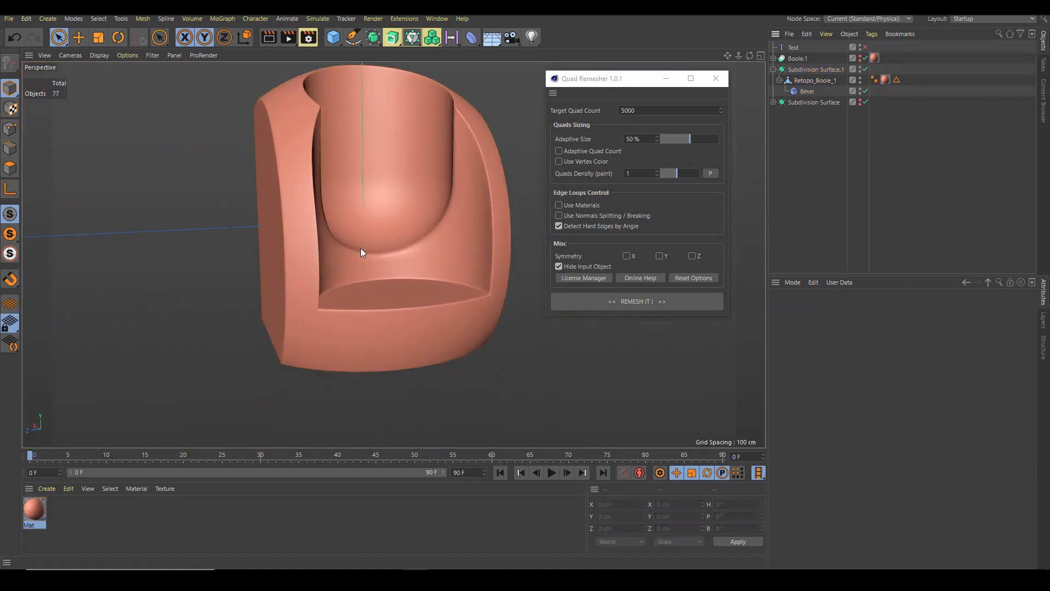
pyautogui.scroll(-2, 359, 245)
pyautogui.keyDown('alt'); pyautogui.moveTo(356, 243); pyautogui.dragTo(380, 253); pyautogui.keyUp('alt')
pyautogui.scroll(2, 439, 196)
pyautogui.scroll(2, 435, 271)
pyautogui.scroll(-2, 326, 244)
pyautogui.scroll(-1, 379, 254)
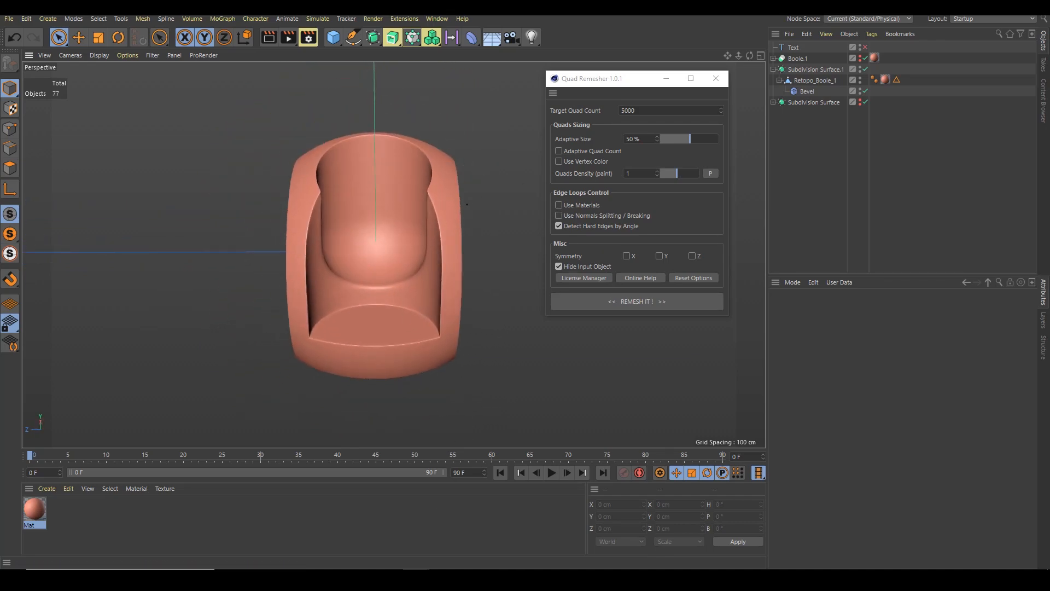